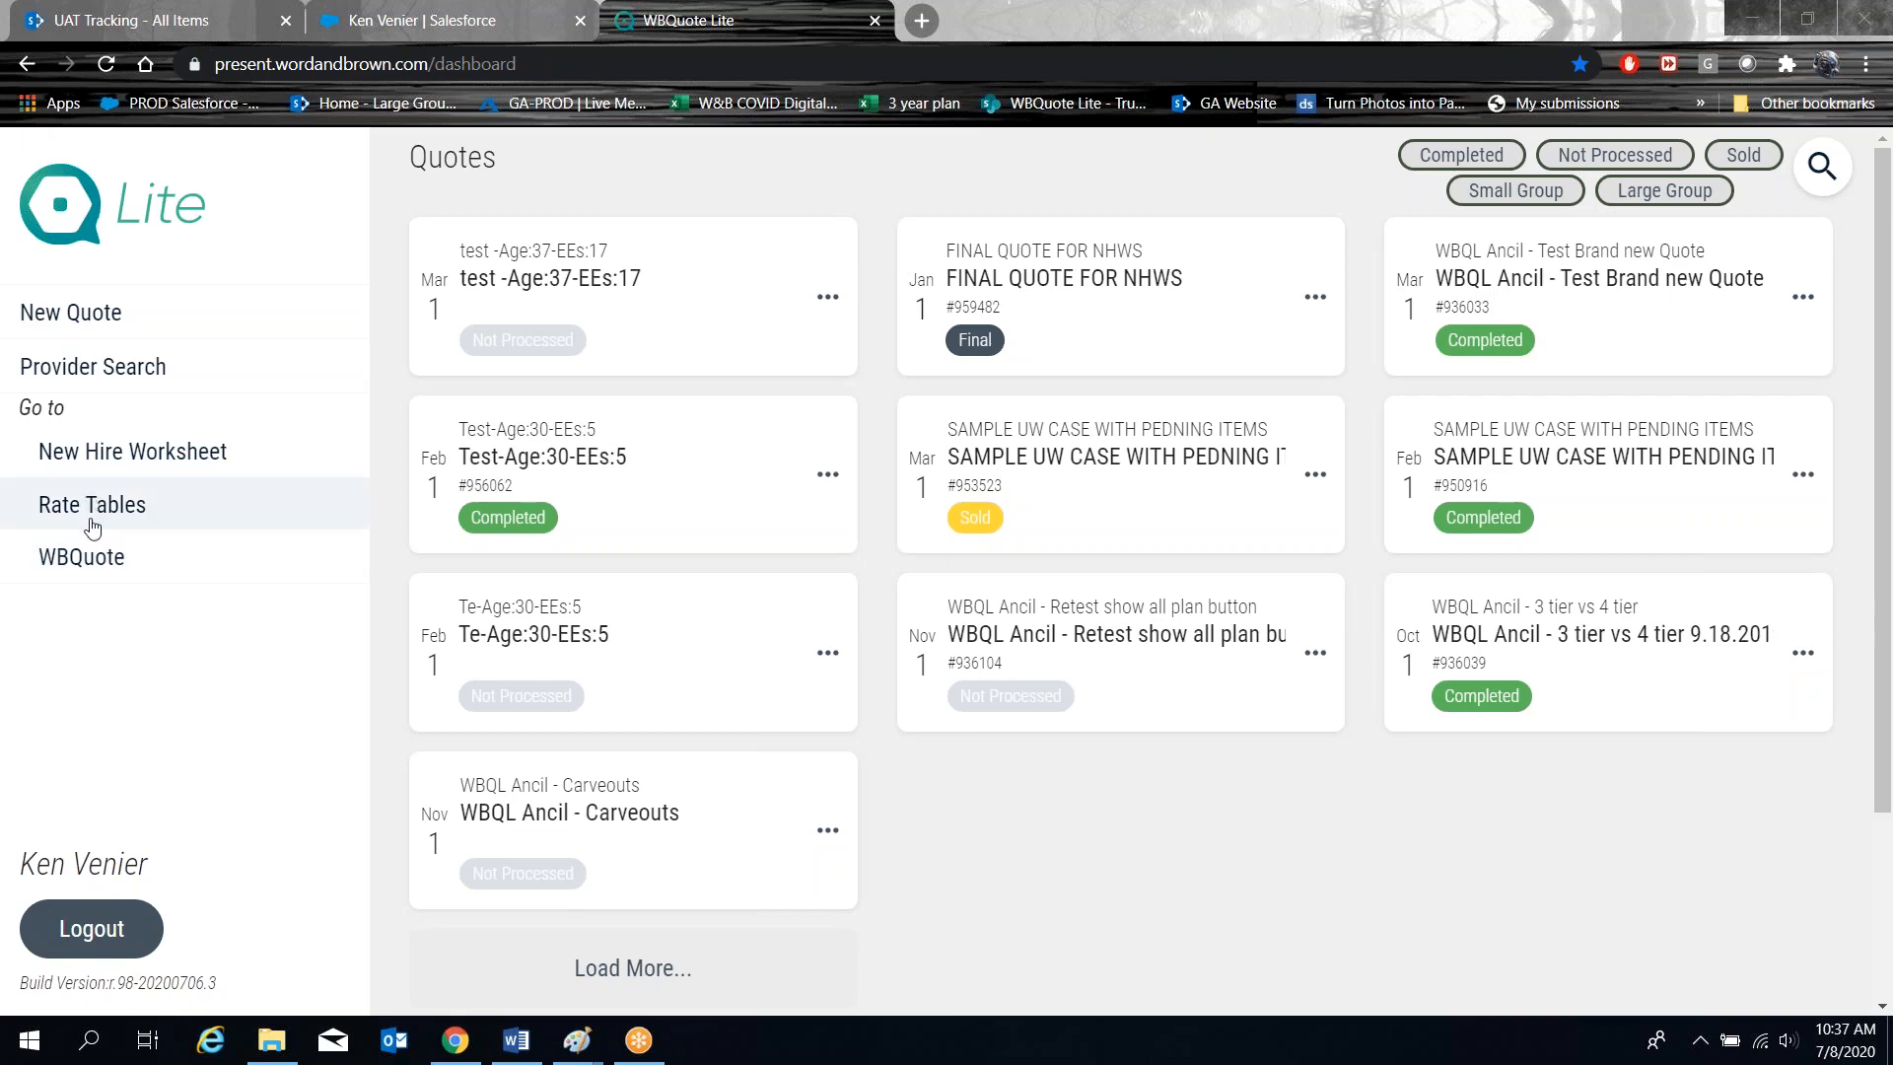
Start a New Hire Worksheet from the dashboard and accept the terms and conditions.
click(54, 454)
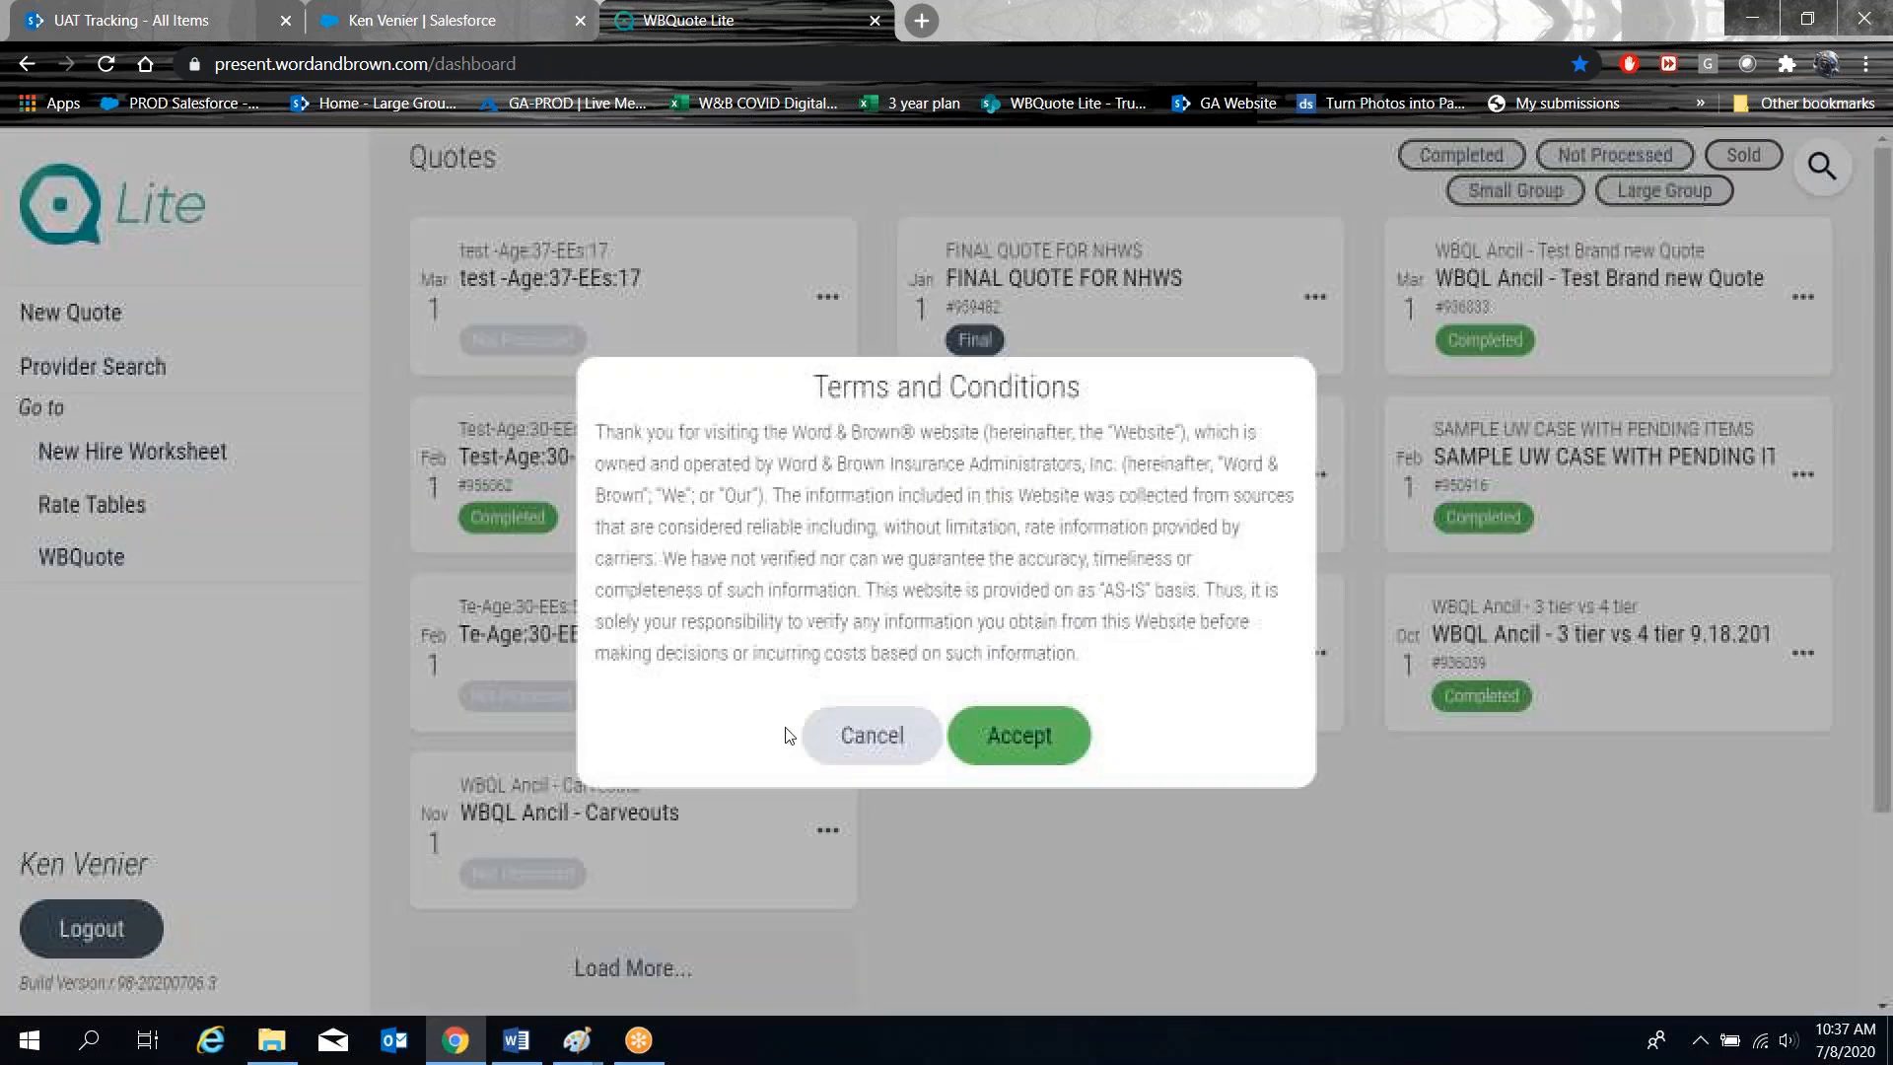
click(1025, 739)
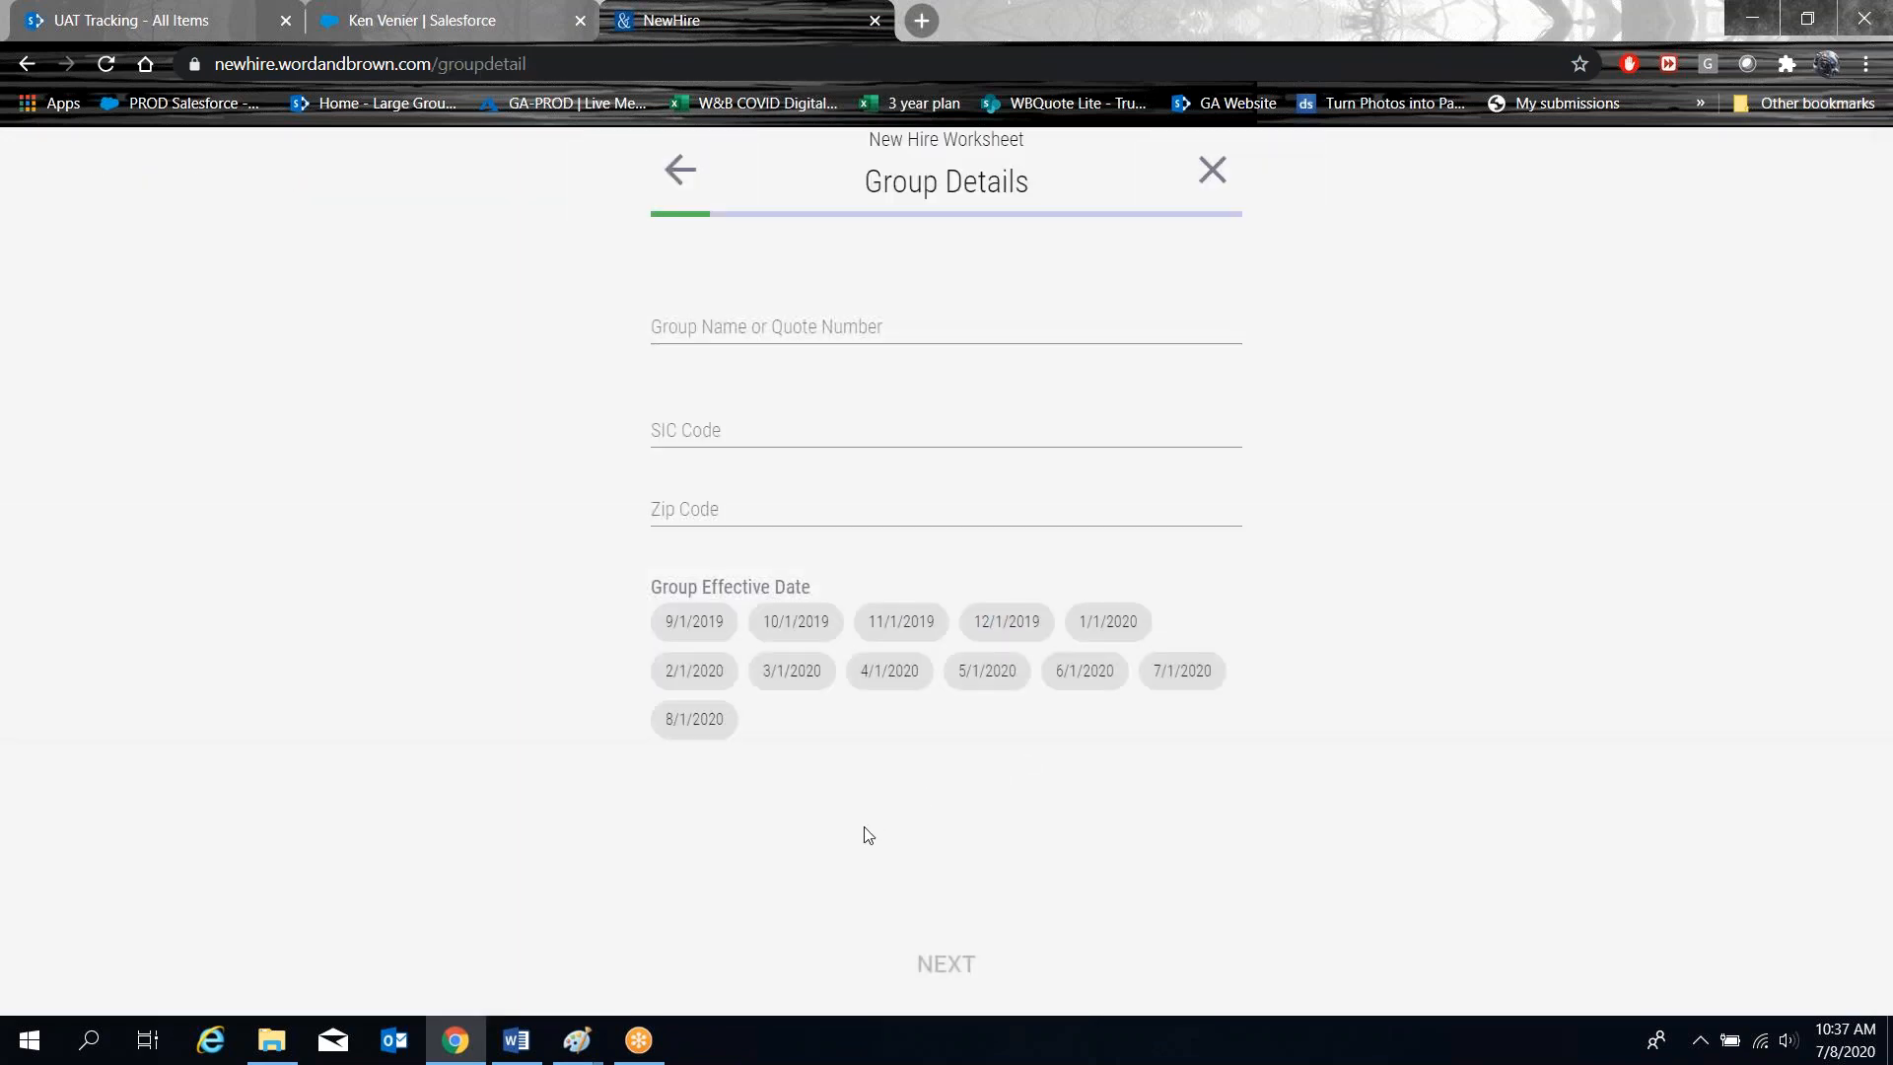
Look up the FINAL QUOTE FOR NHWS quote by its quote number, load its group details, and continue.
click(789, 345)
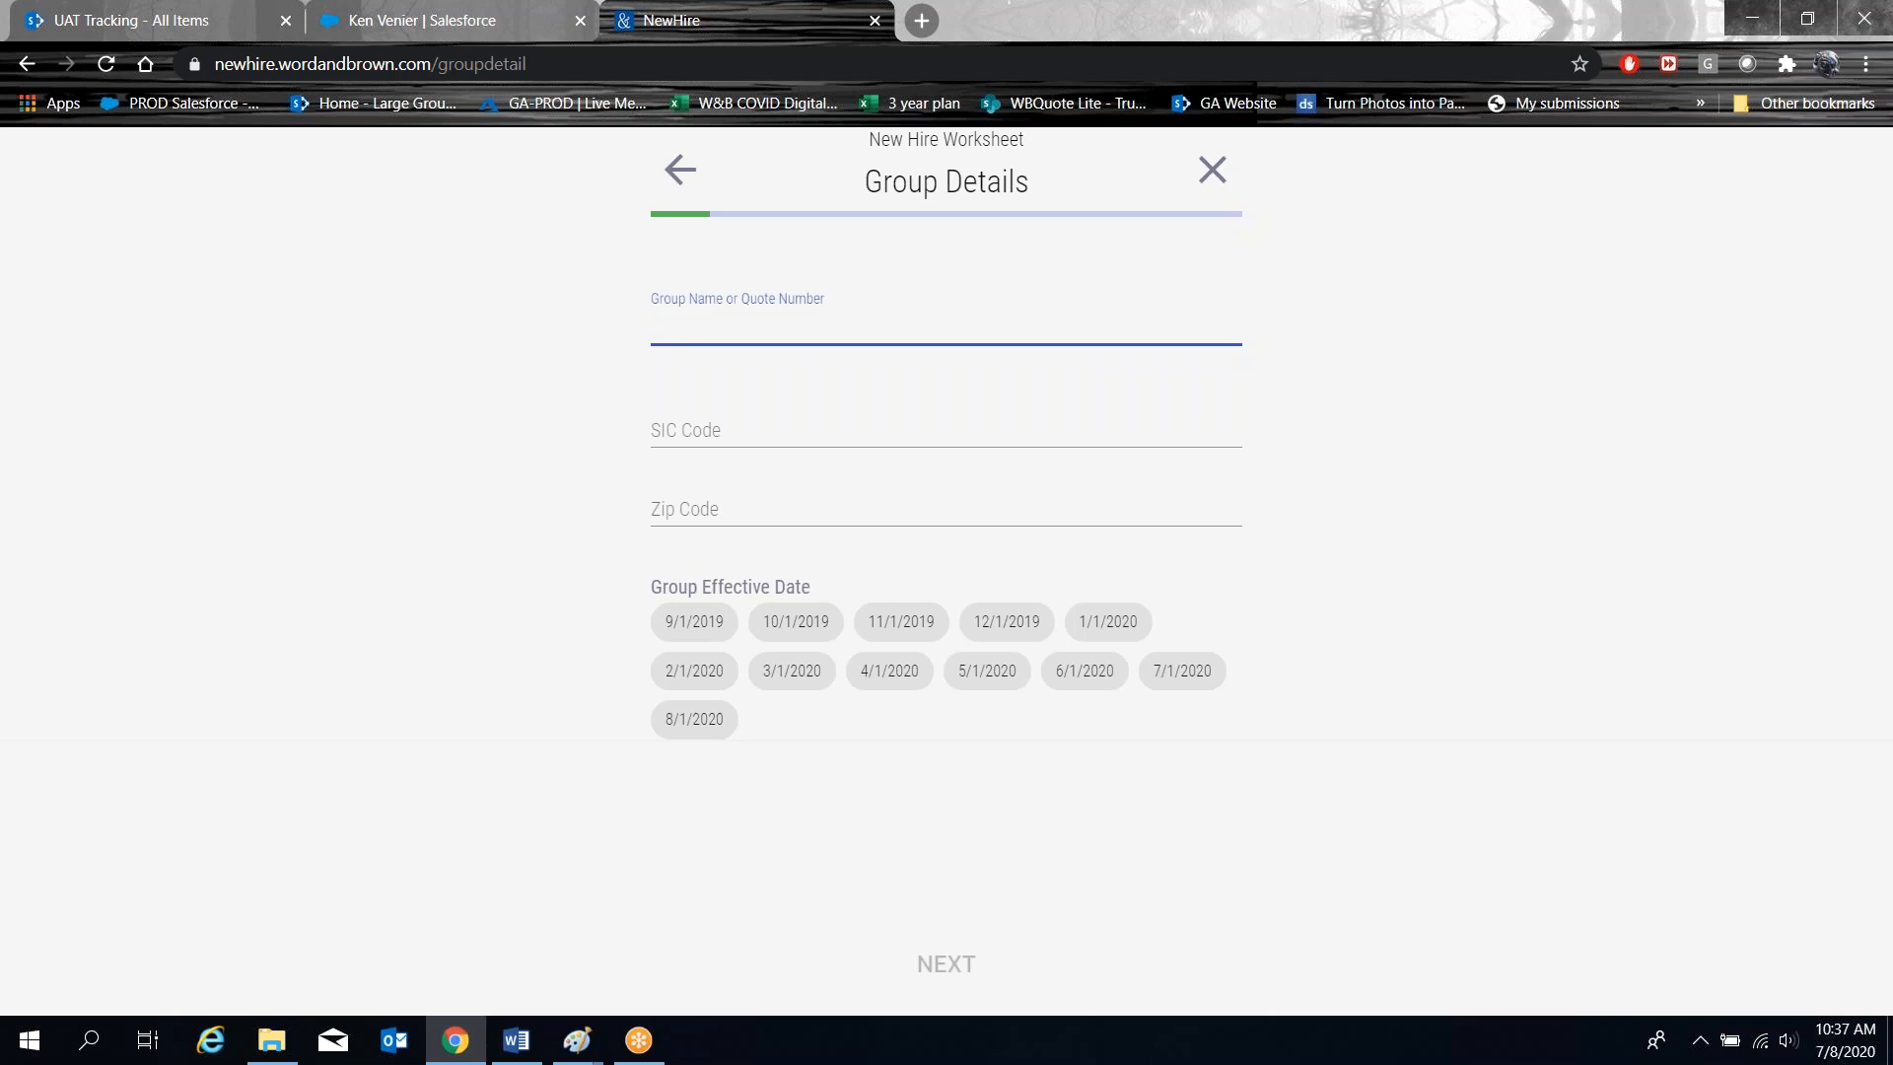
text(959482)
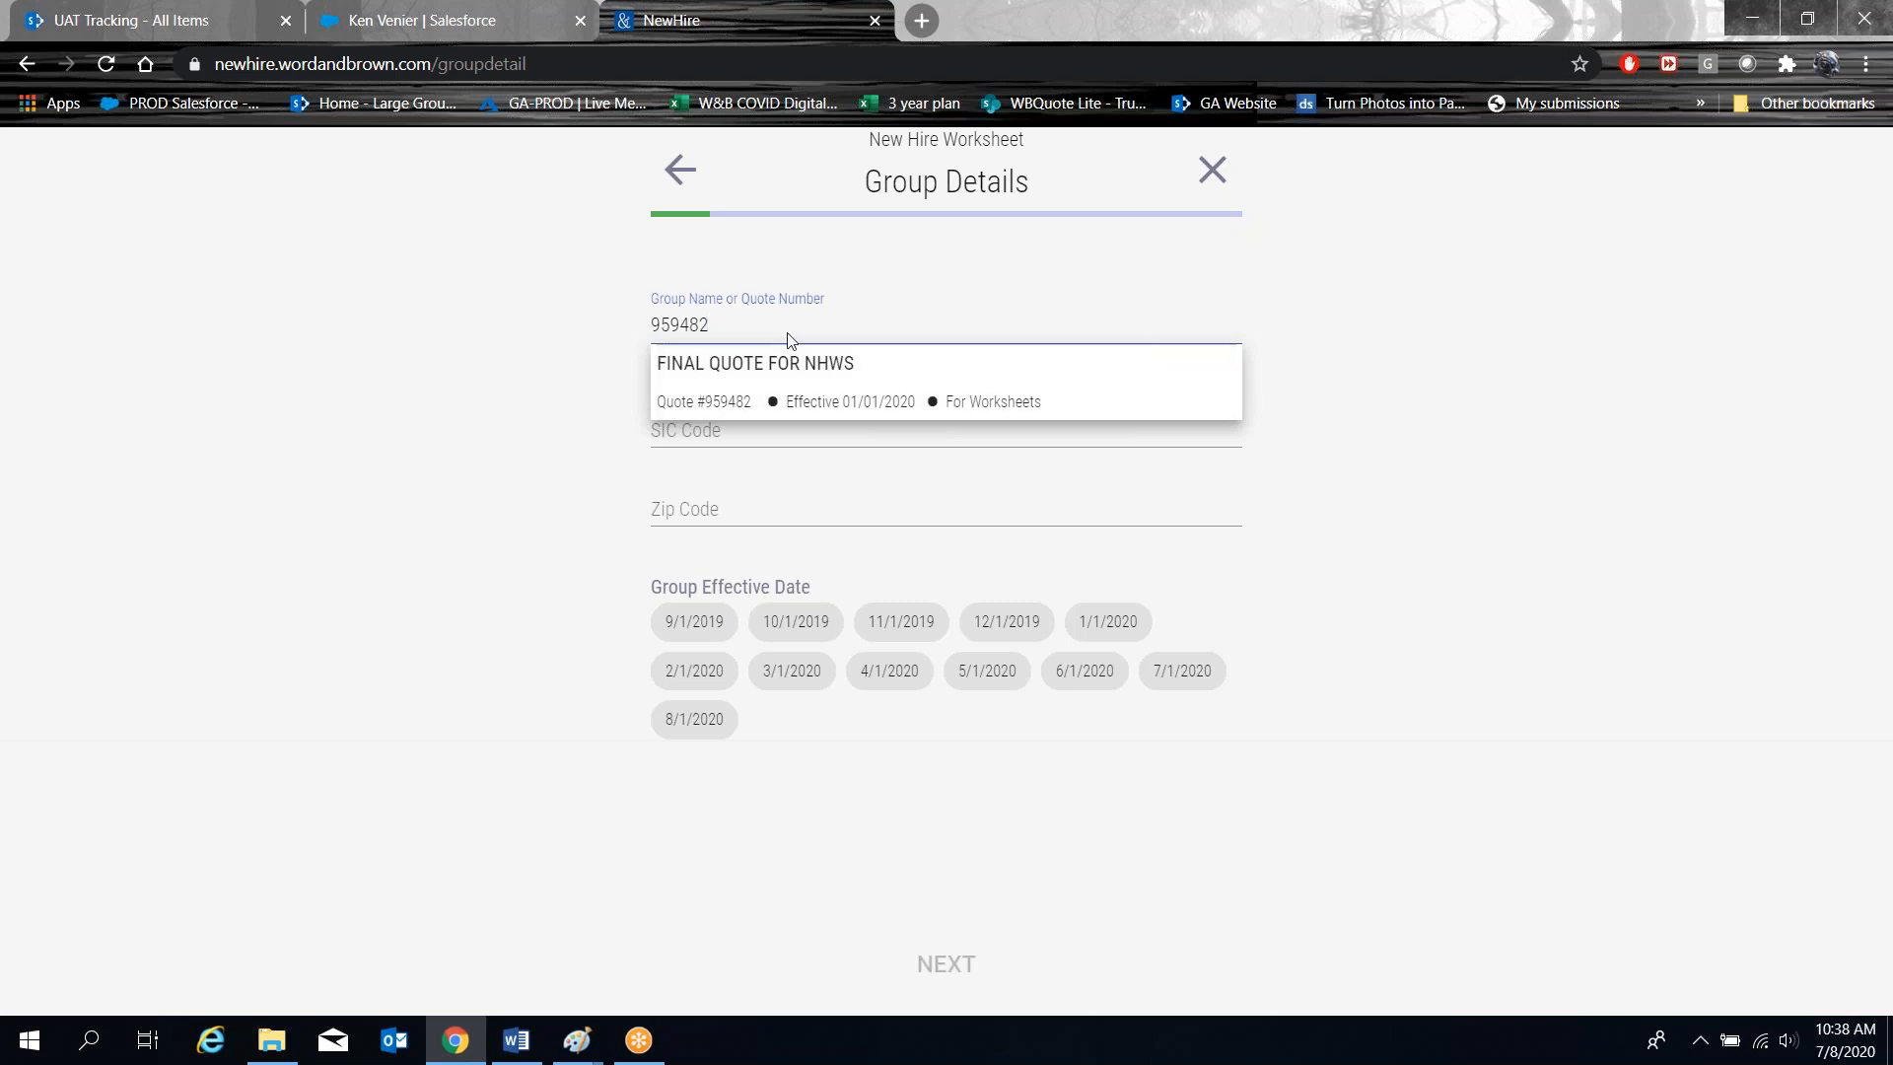
click(813, 385)
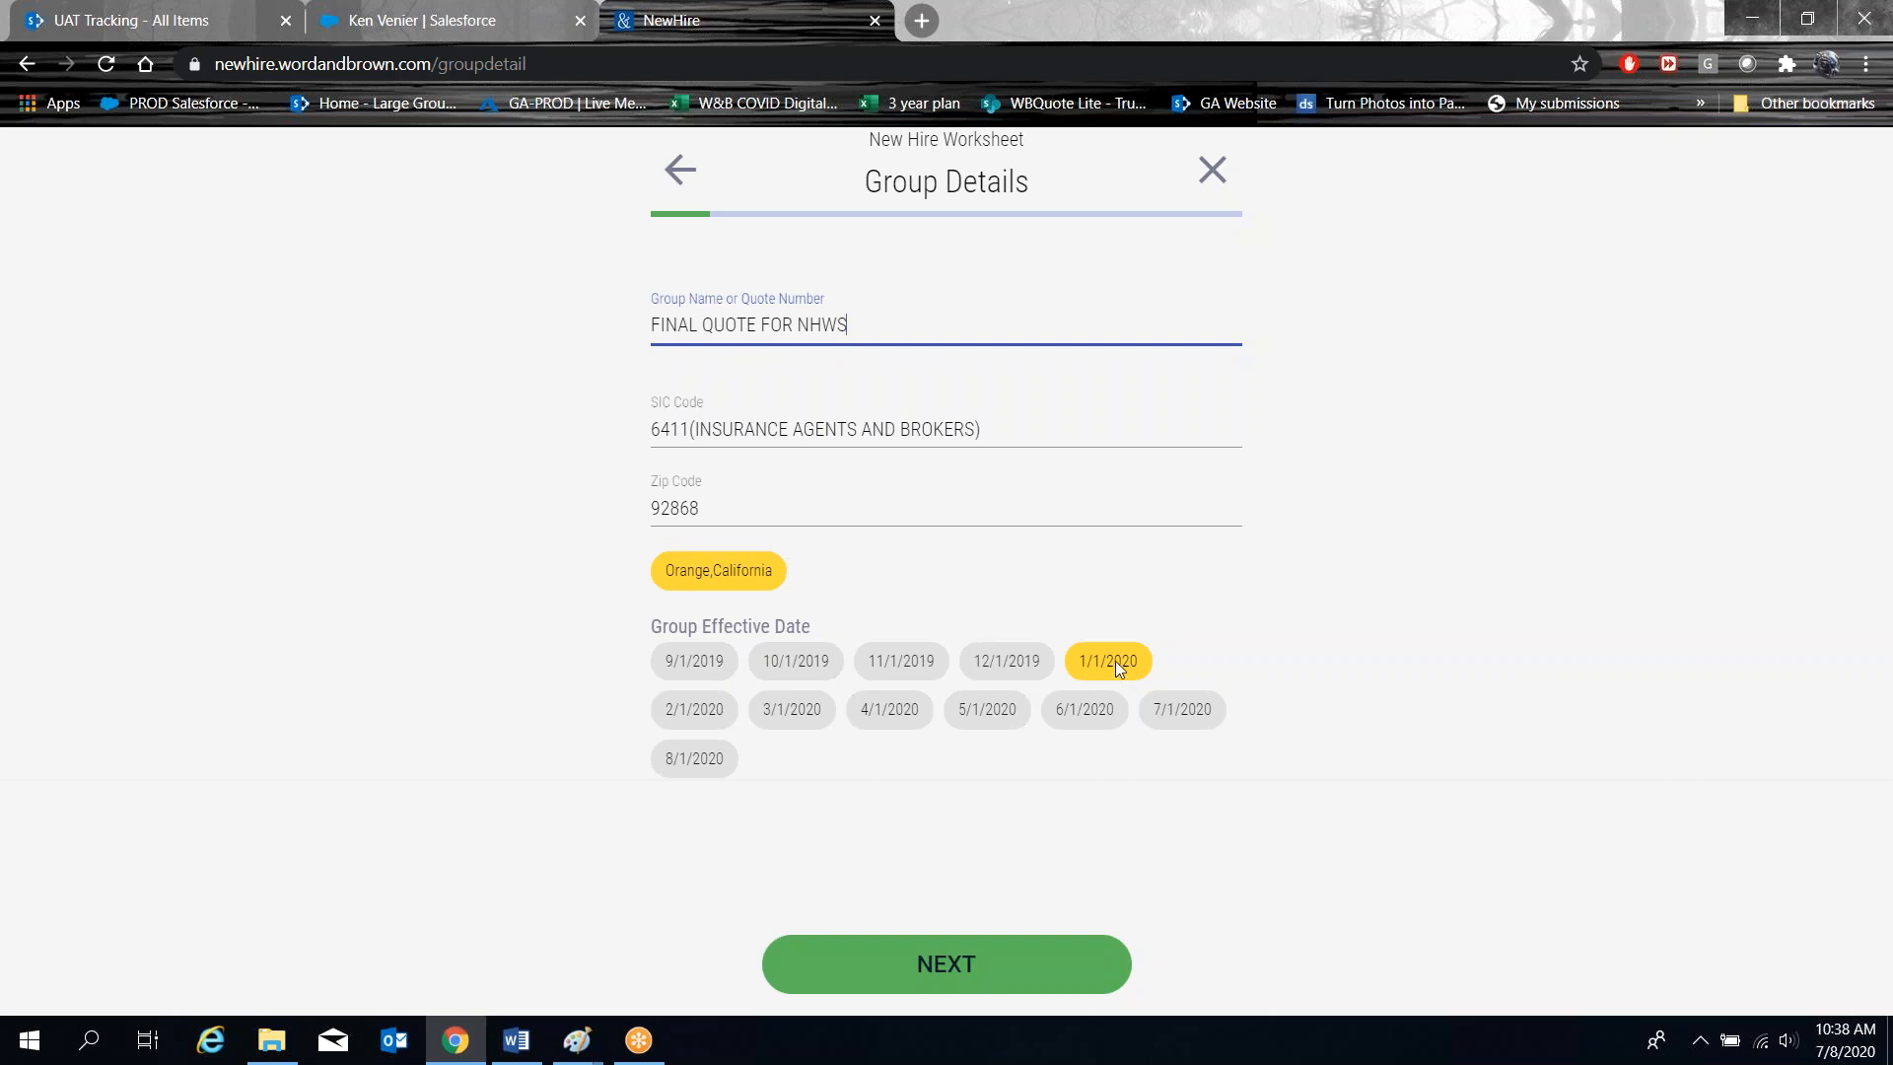
click(935, 976)
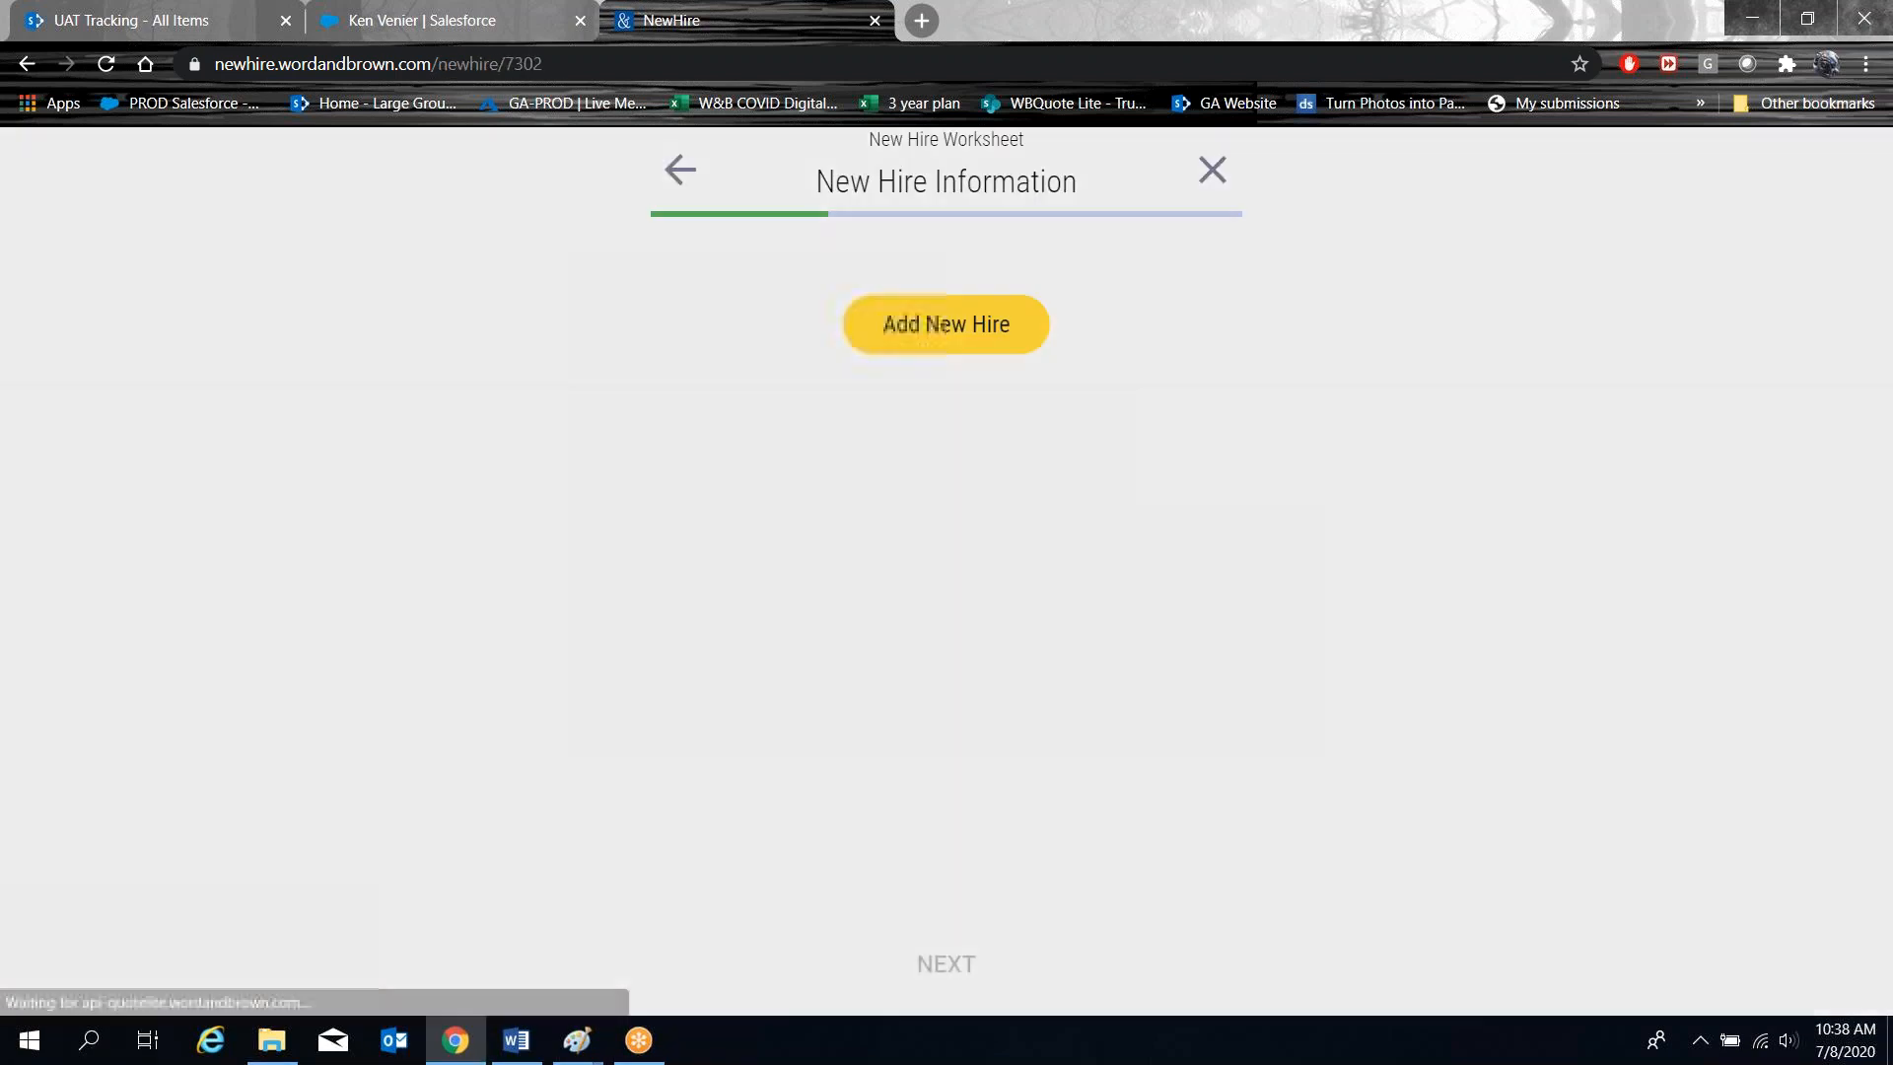
Enter the new hire's first and last name and birth date 8/8/1988.
click(942, 325)
text(test)
key(Tab)
text(teerson)
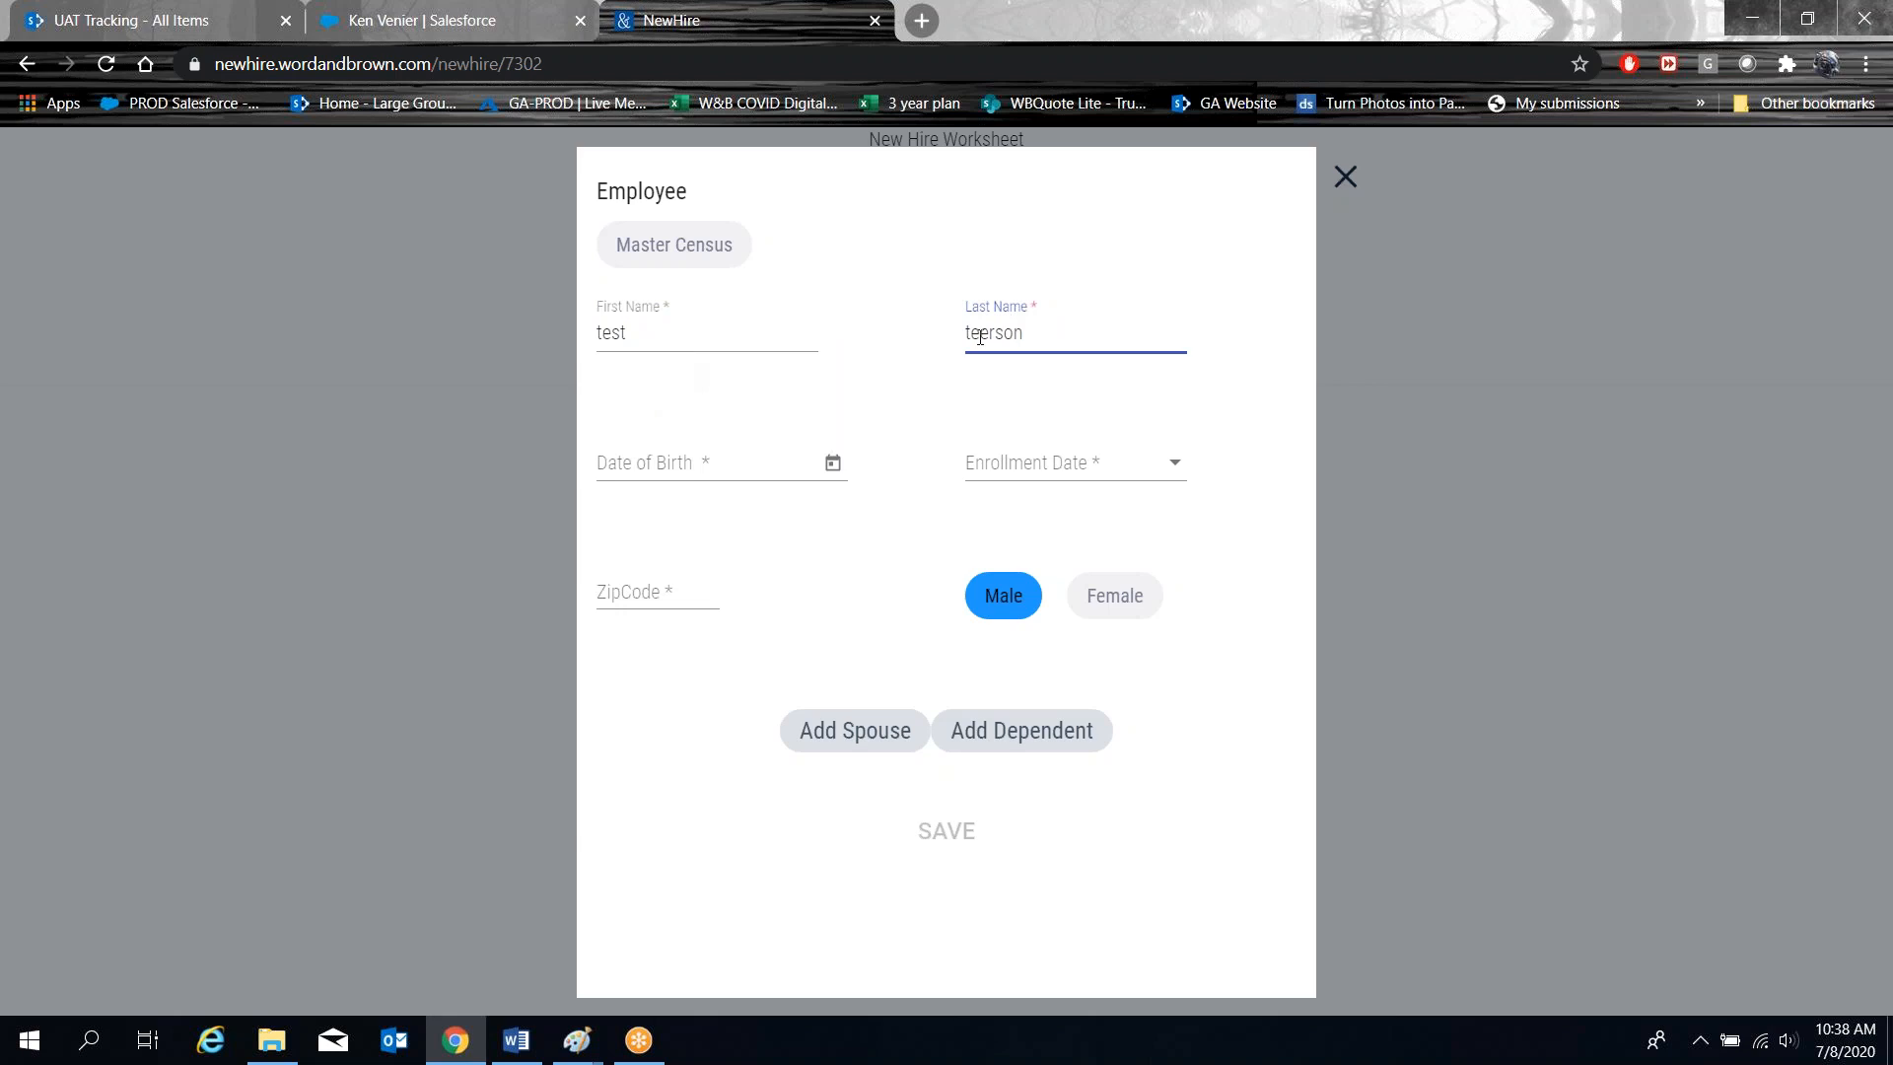
click(709, 480)
text(8-8)
text(-1988)
key(Tab)
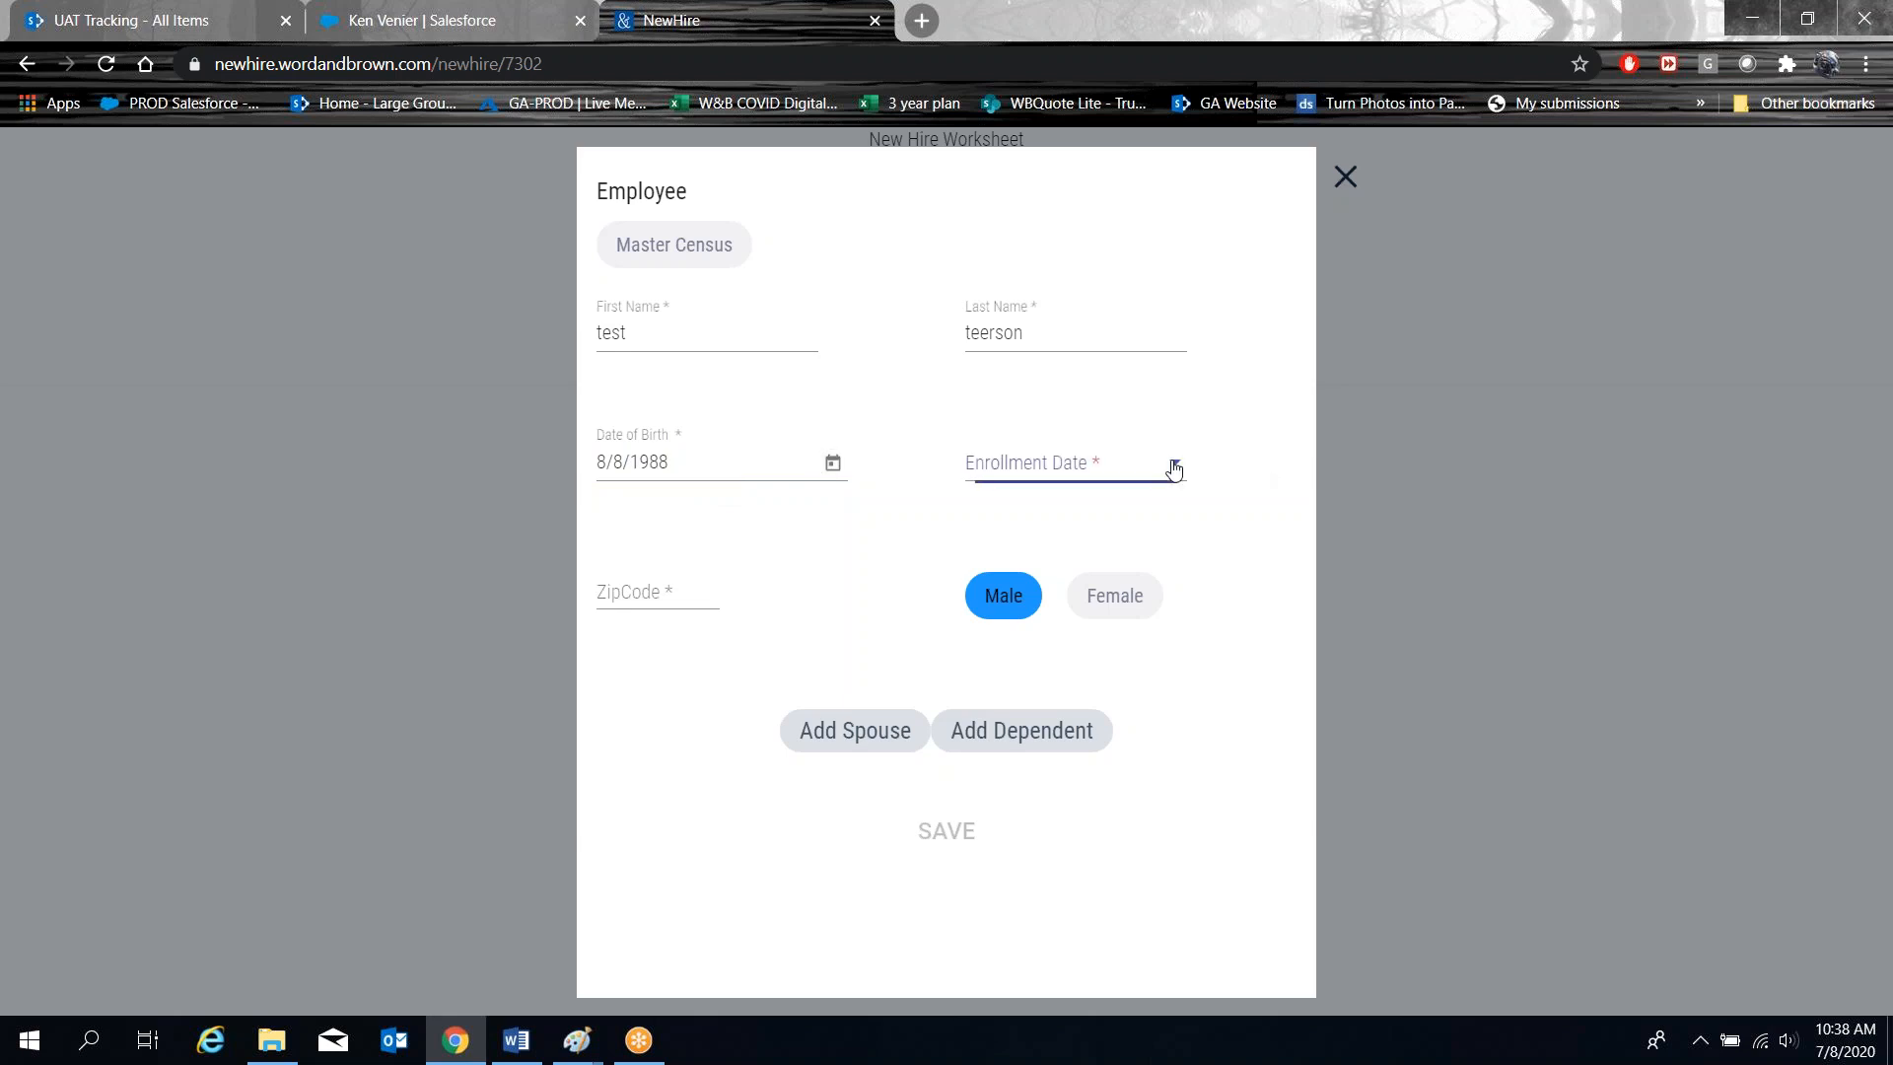
Set enrollment date 7/1/2020 and the Riverside, California ZIP code, then save the new hire.
click(1170, 466)
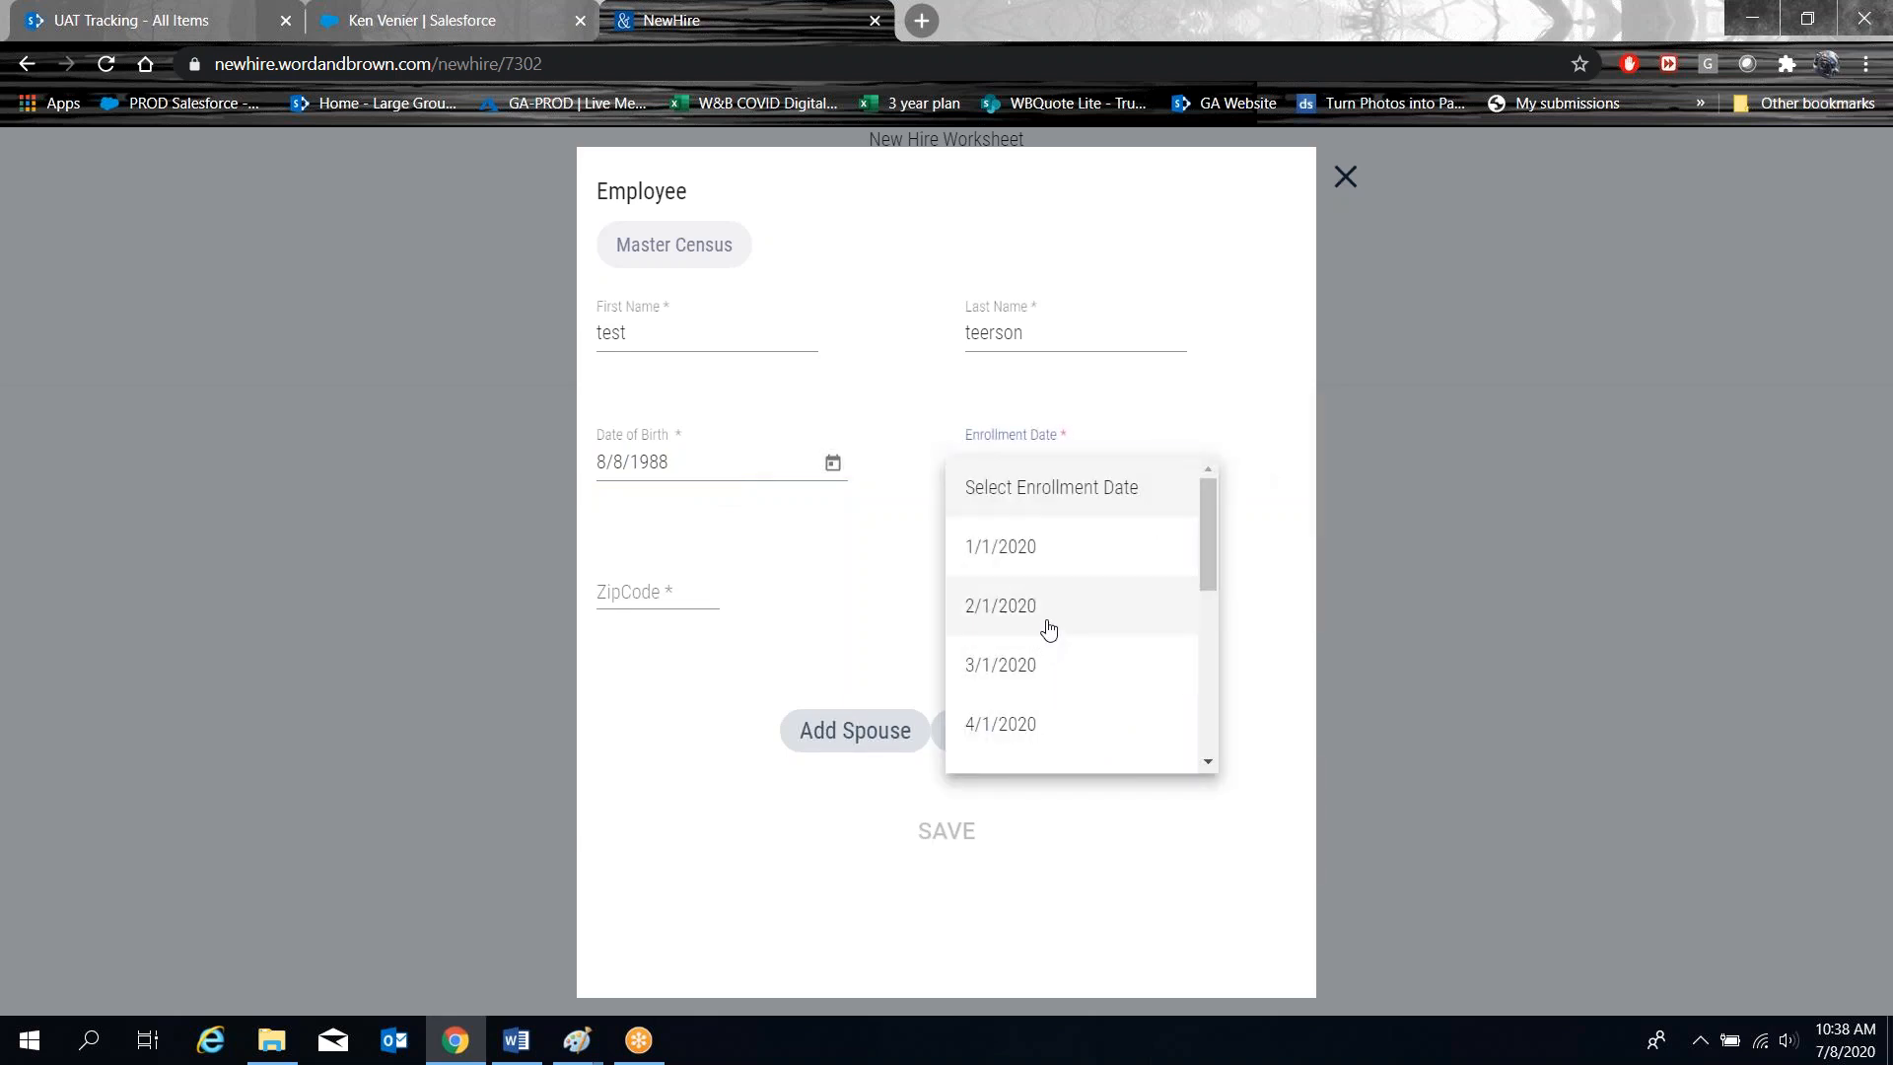
scroll(1047, 627, down, 4)
click(1023, 547)
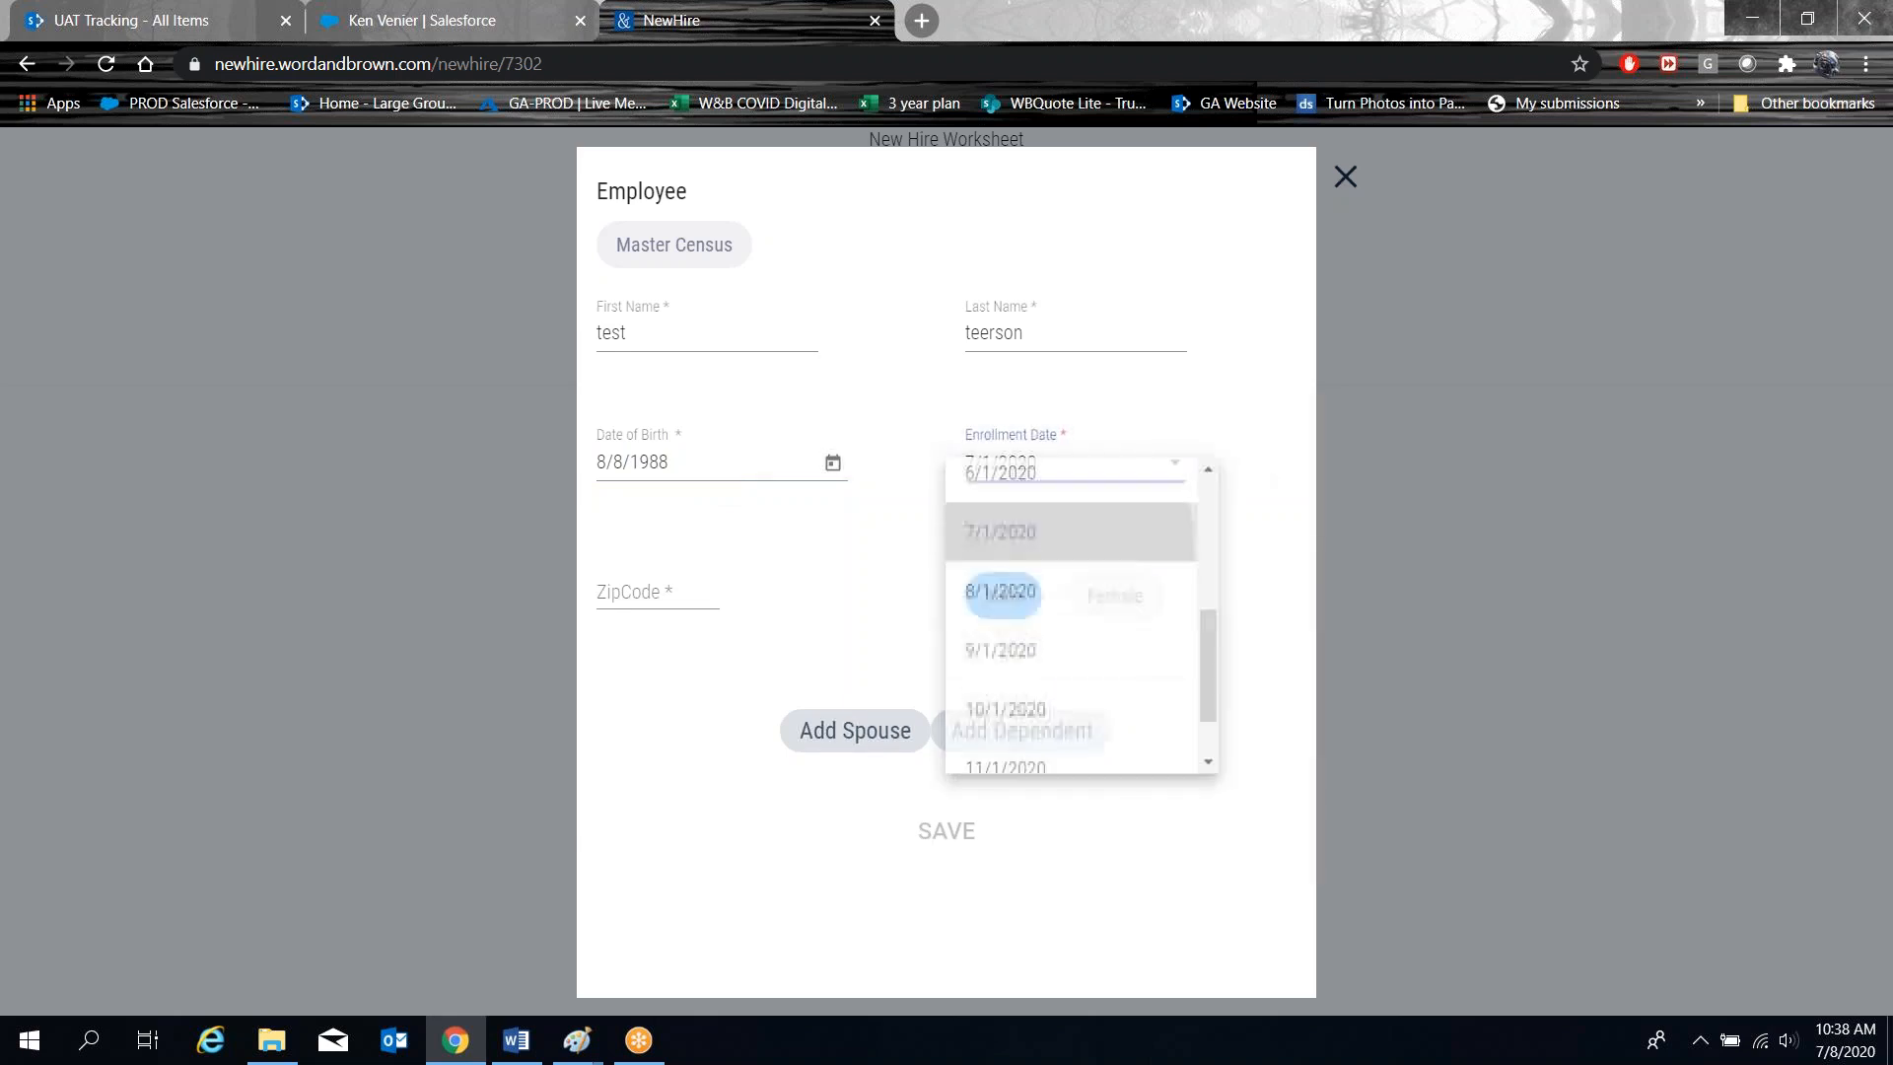
click(664, 596)
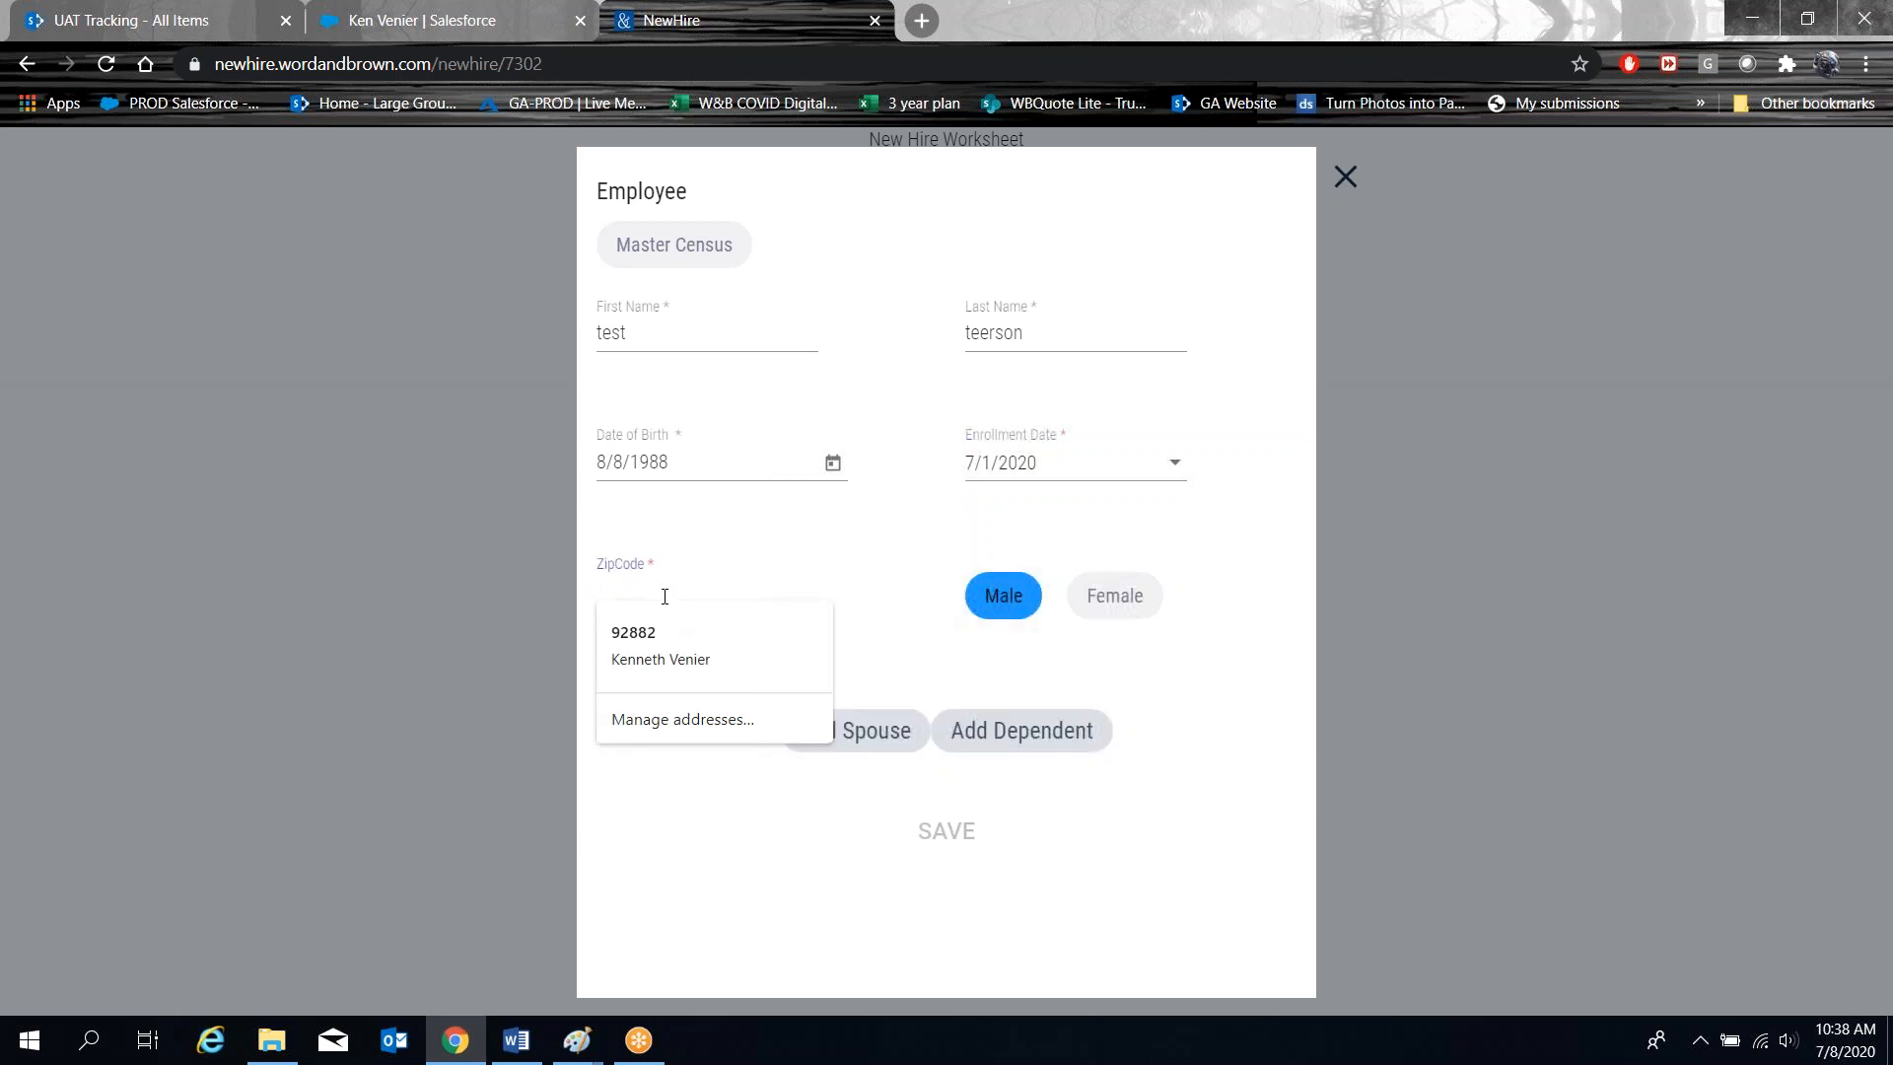
text(92882)
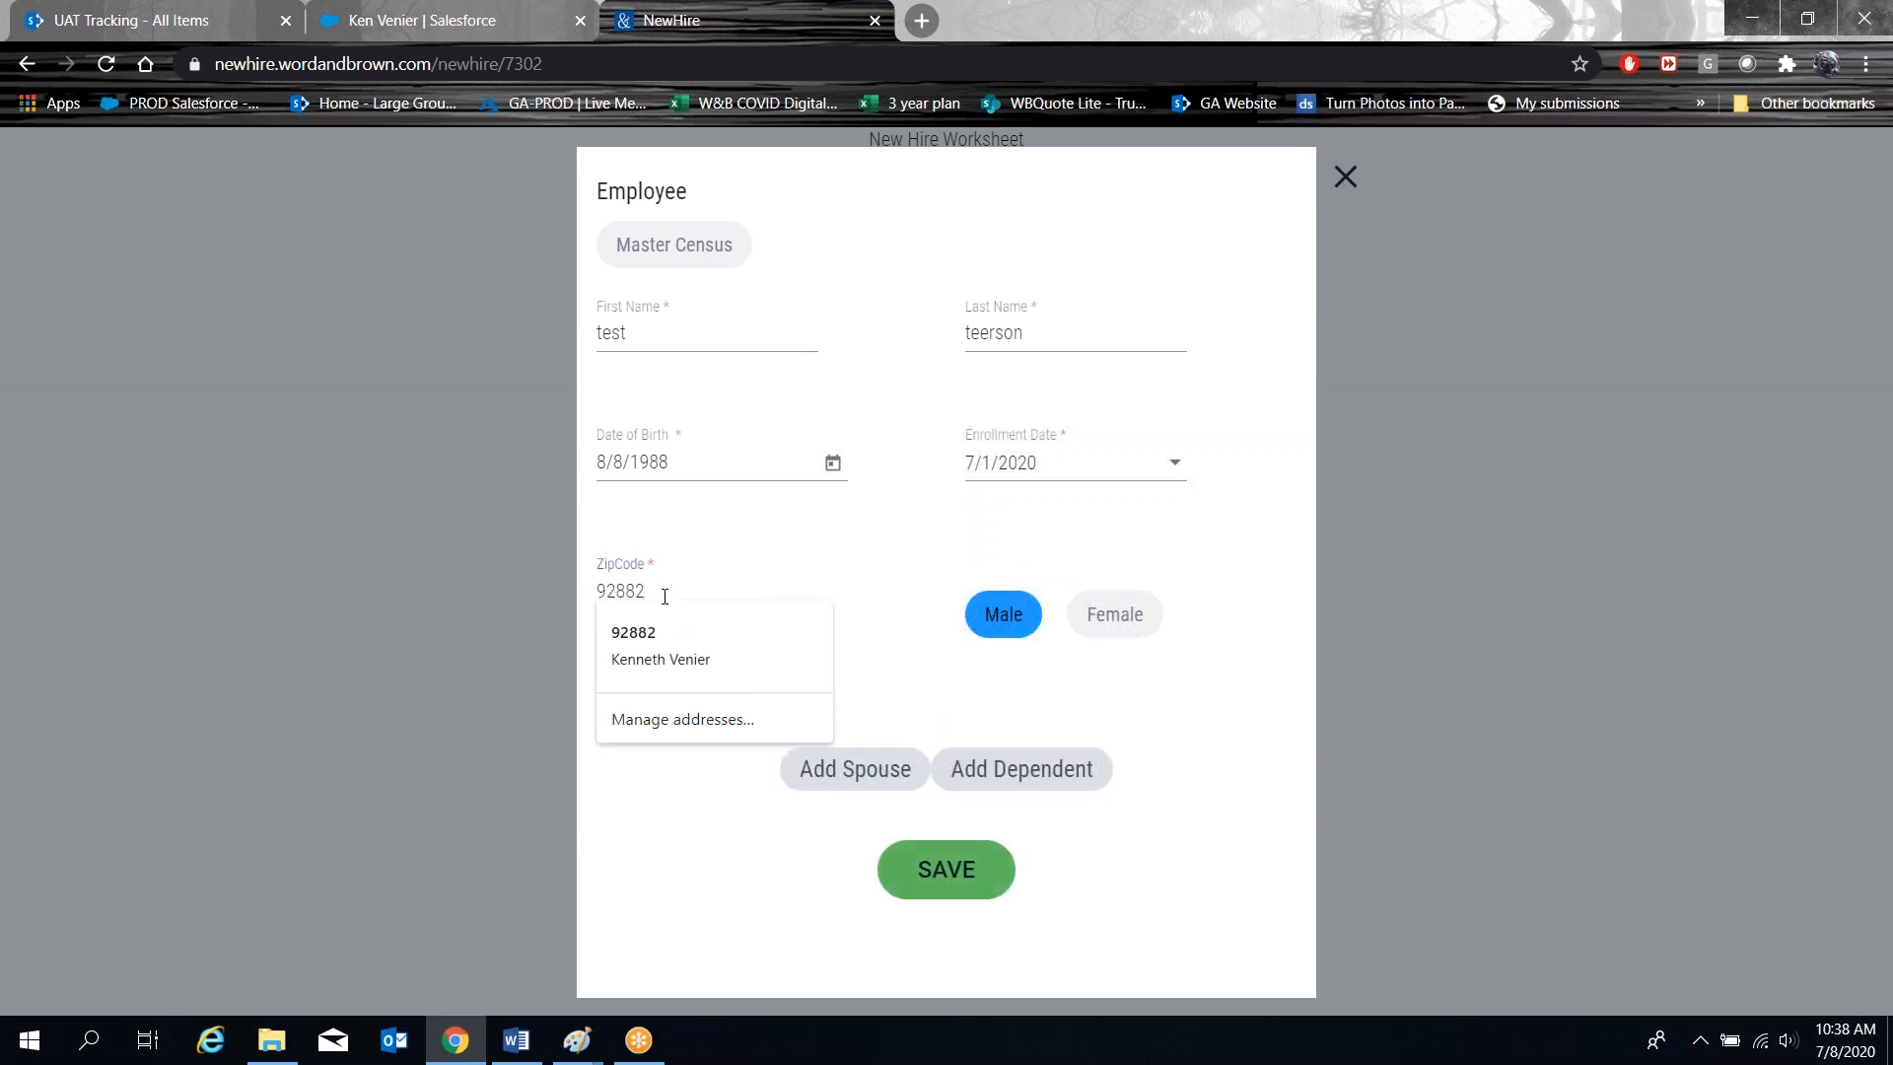
click(680, 907)
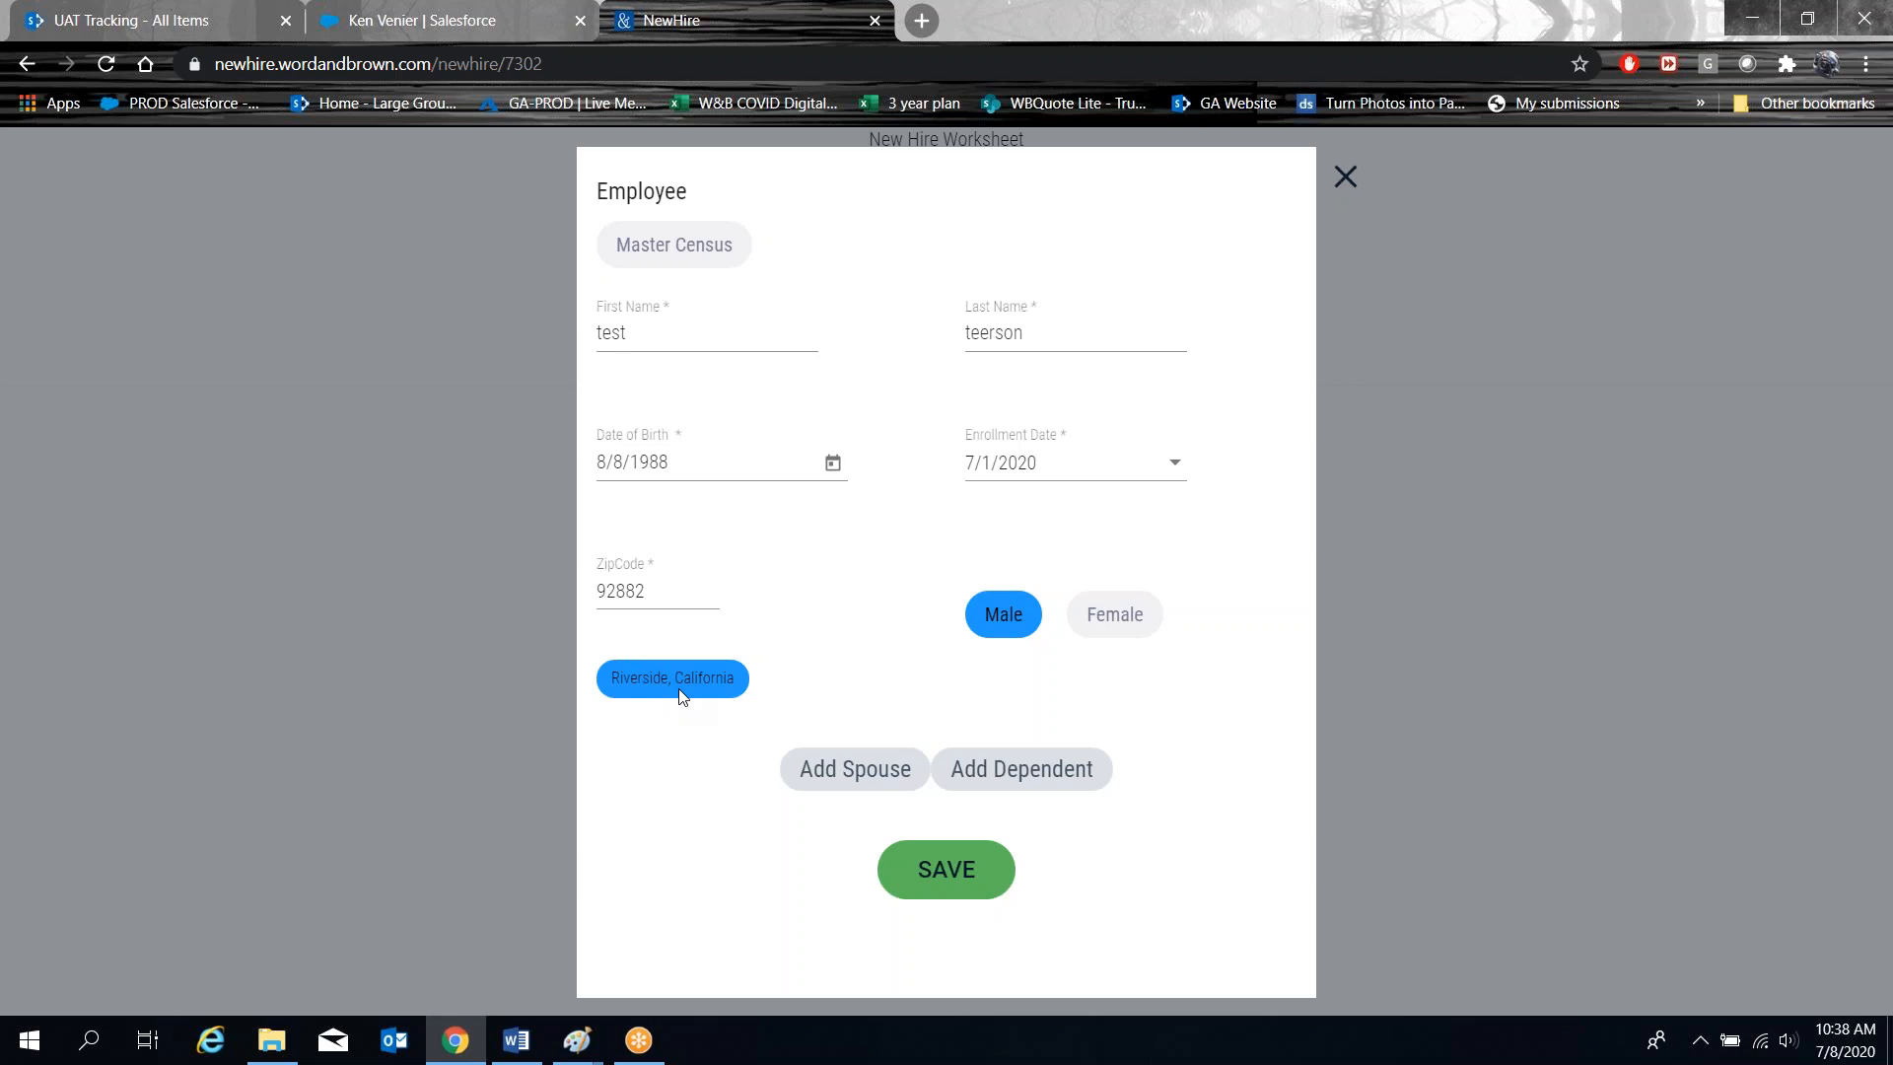
click(949, 874)
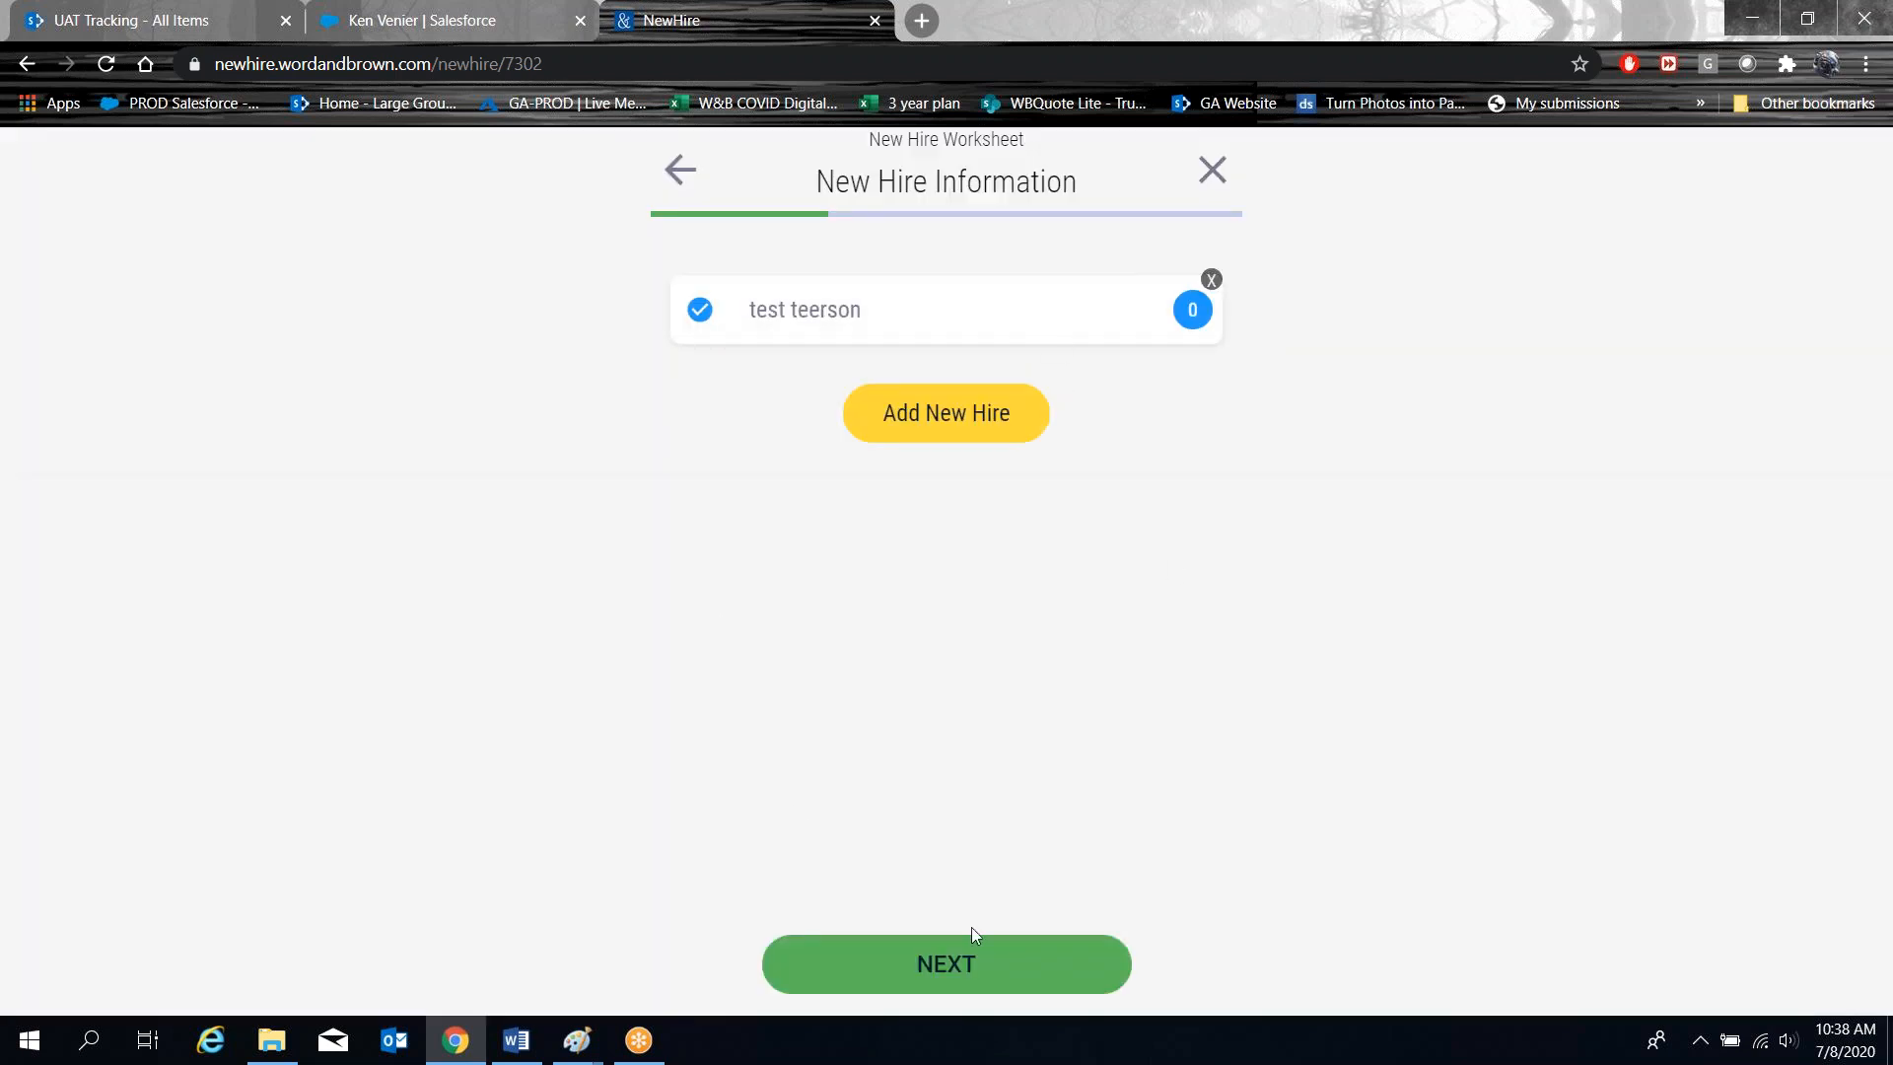
Pick CaliforniaChoice as the carrier and accept its package and plans through to Contribution.
click(949, 972)
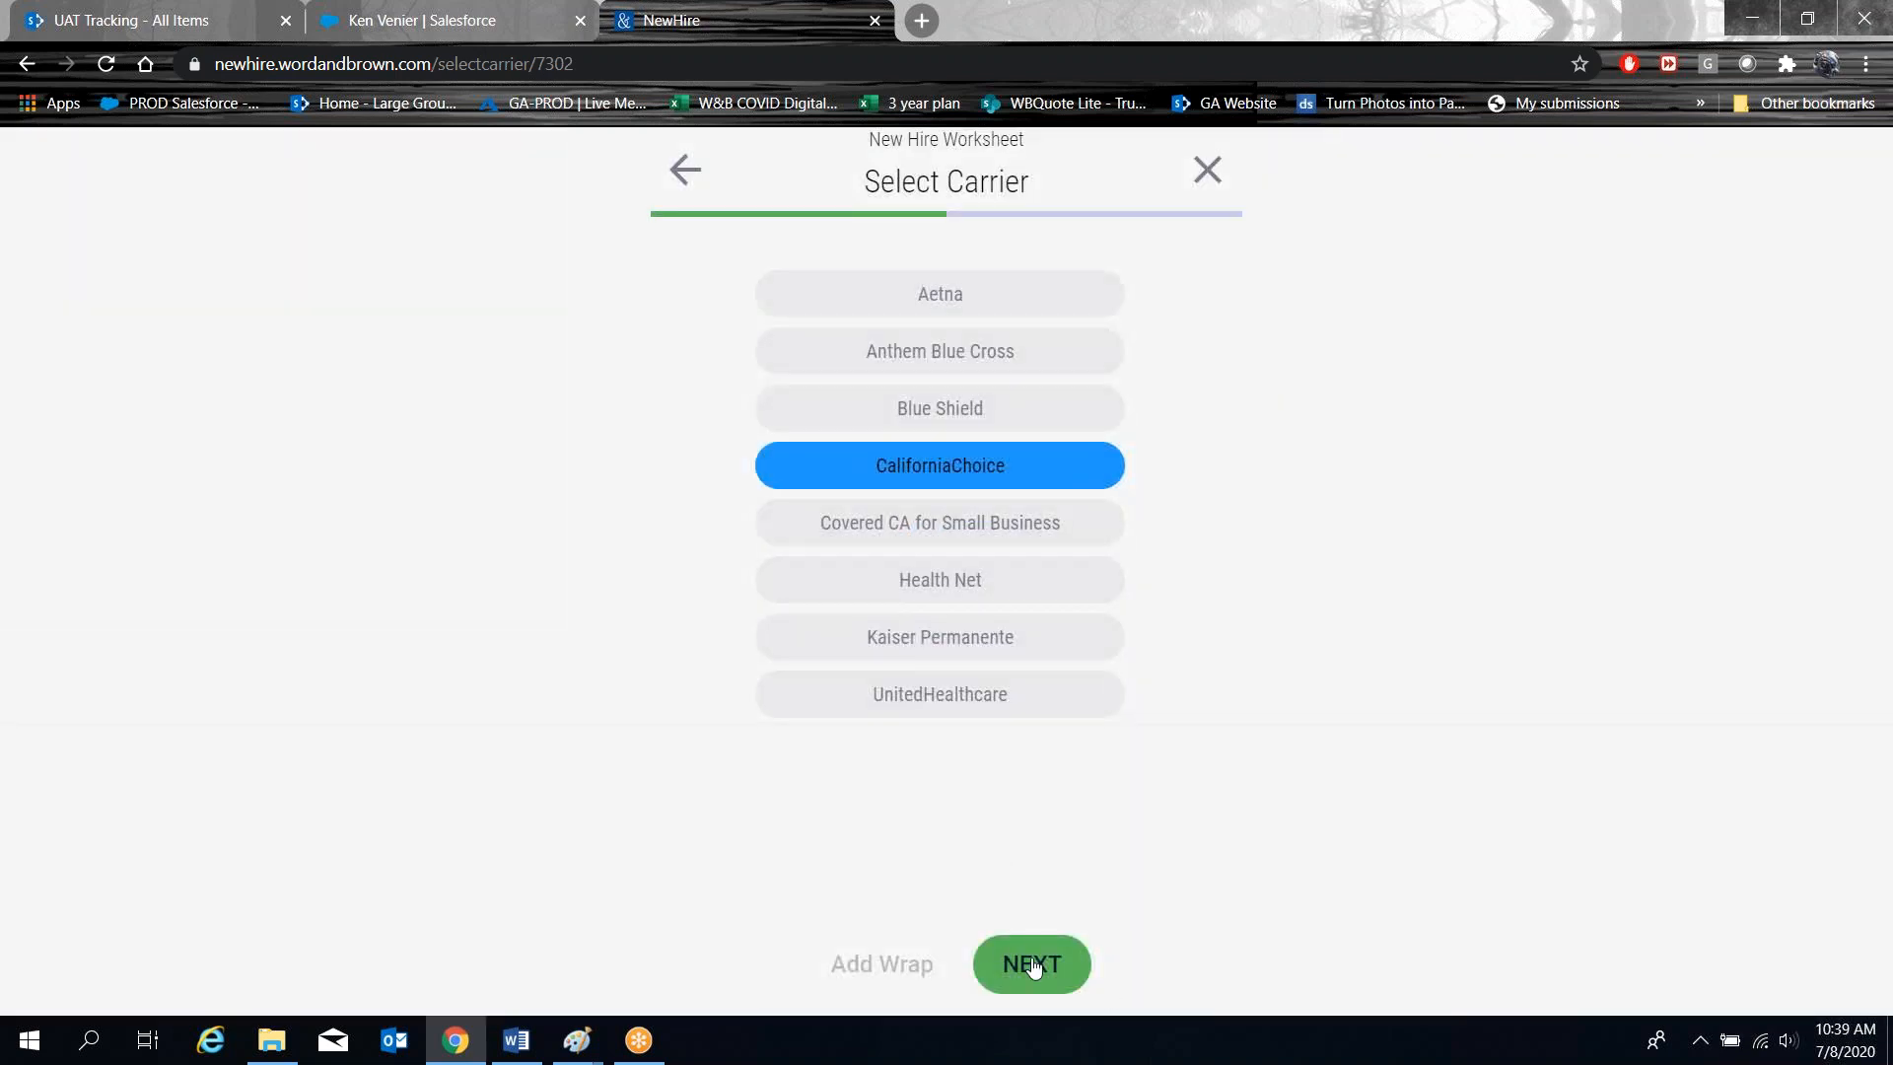
click(1032, 967)
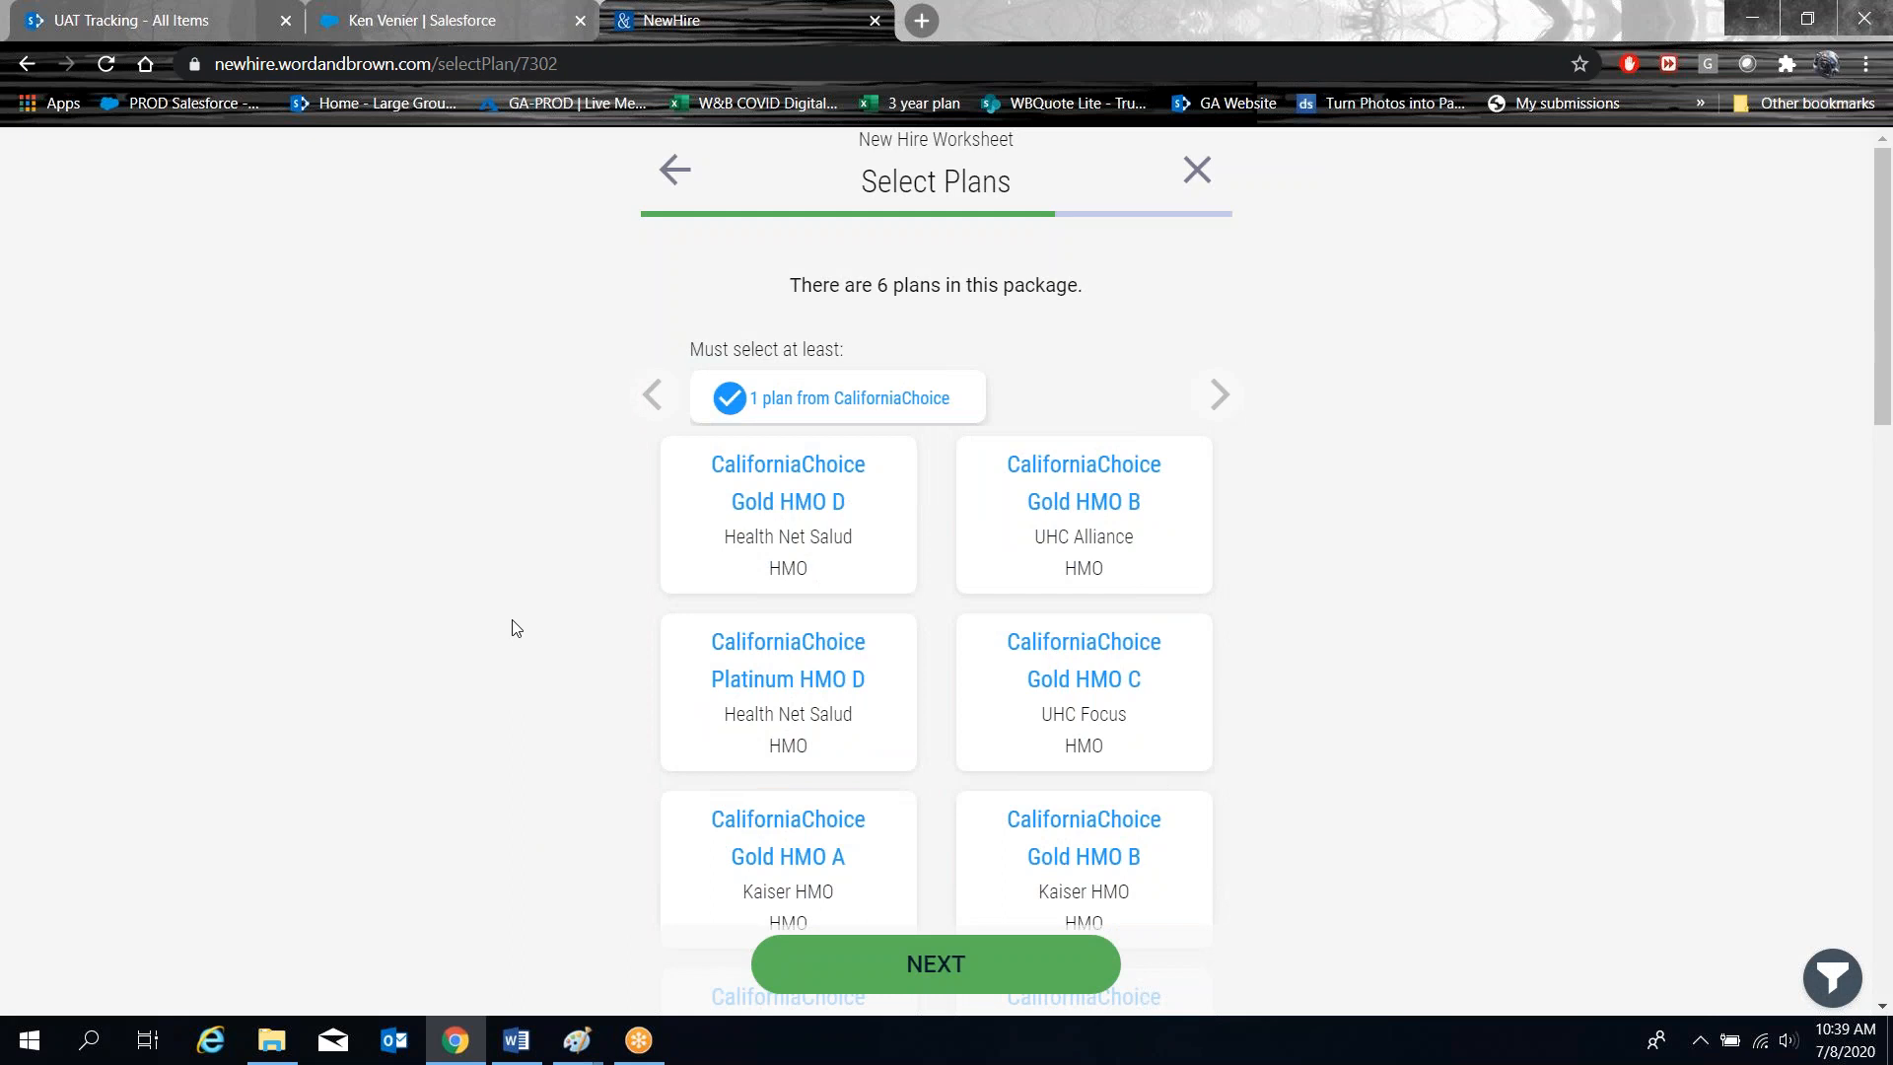
click(920, 964)
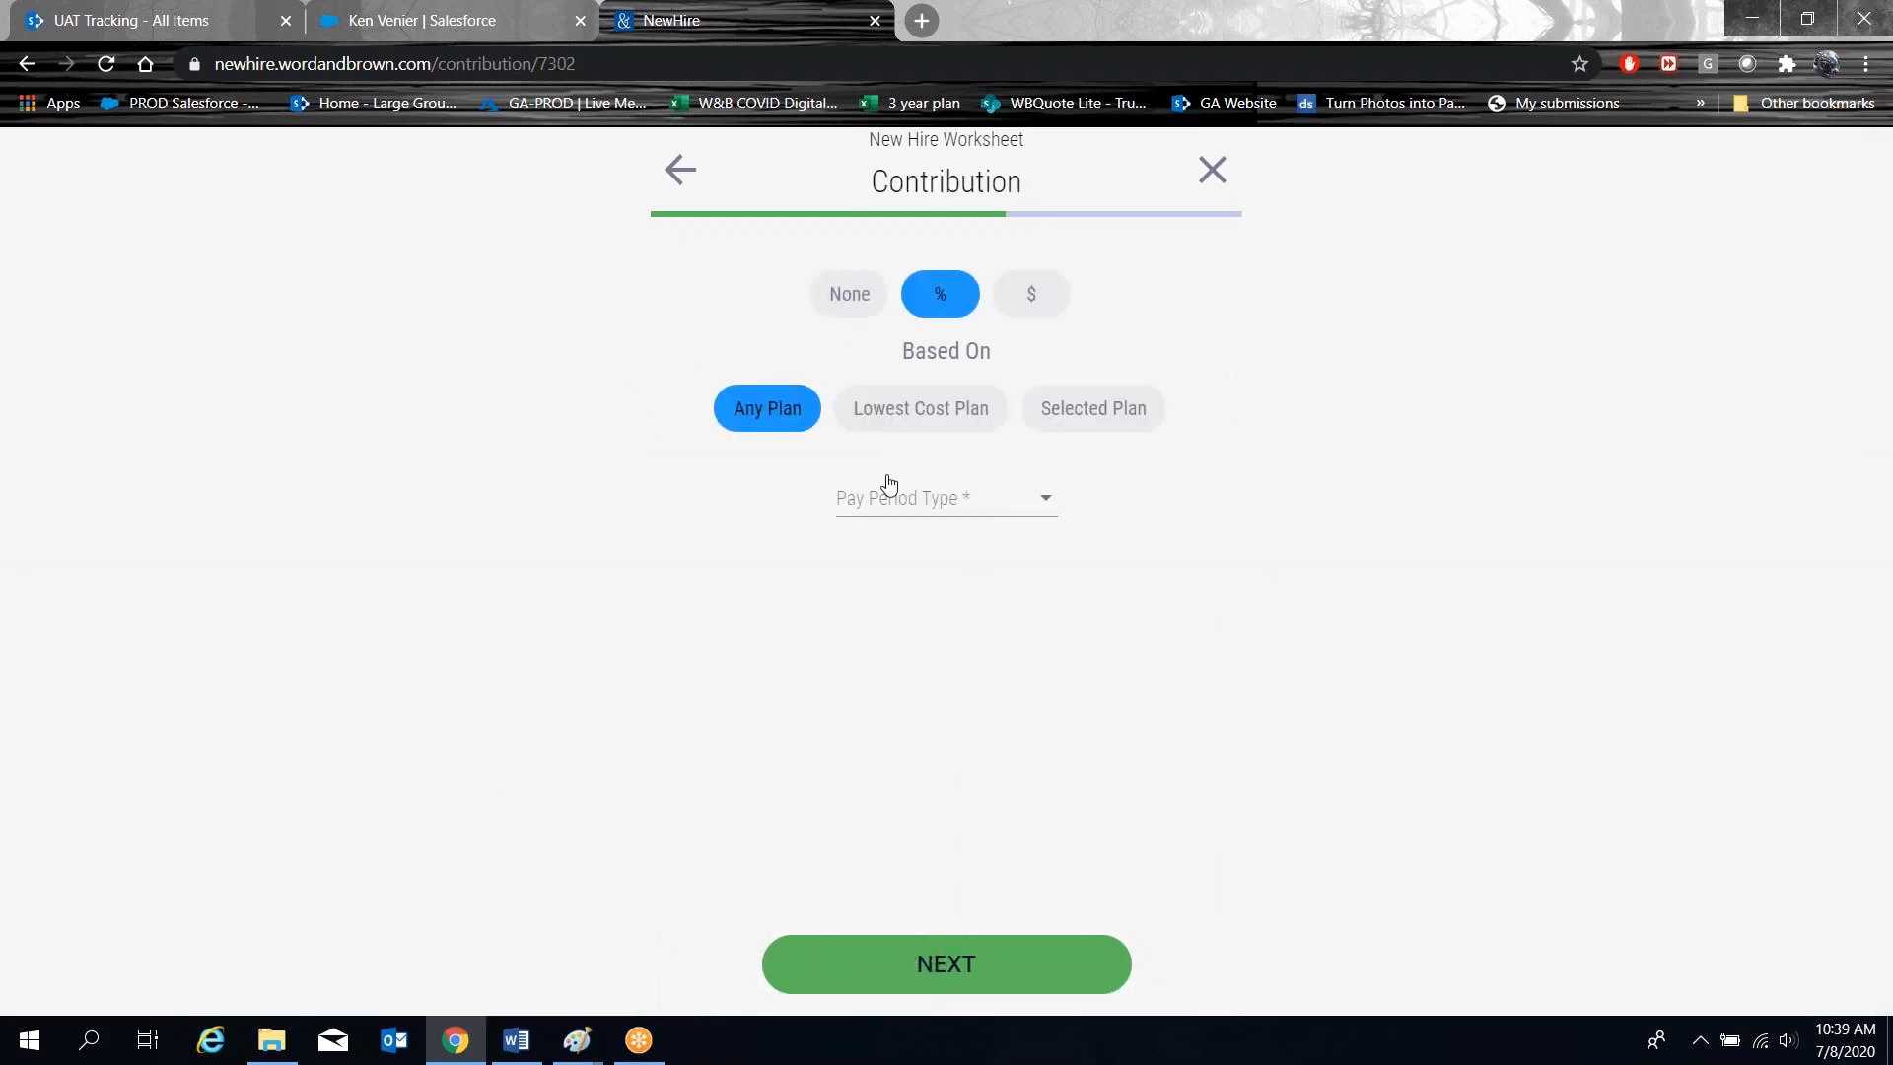
Set the pay period type to BiWeekly.
click(1045, 507)
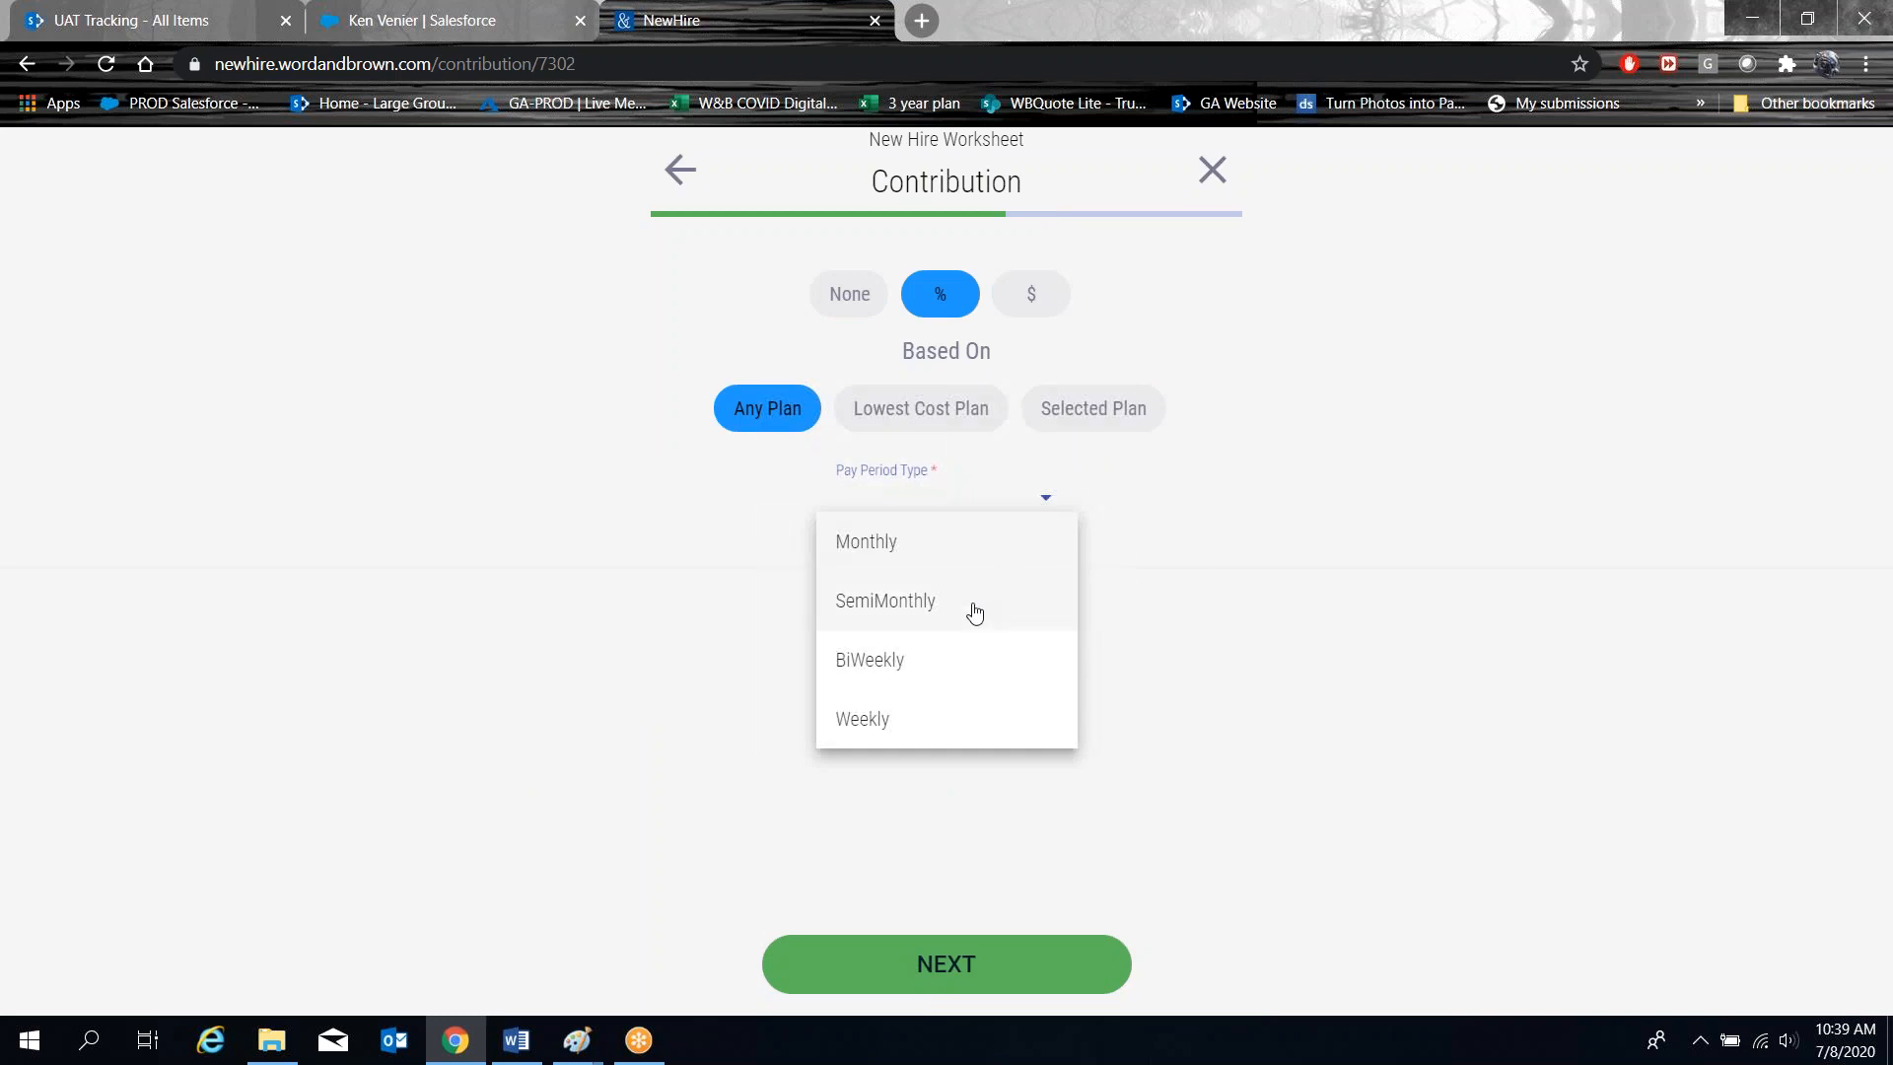
click(948, 656)
click(963, 974)
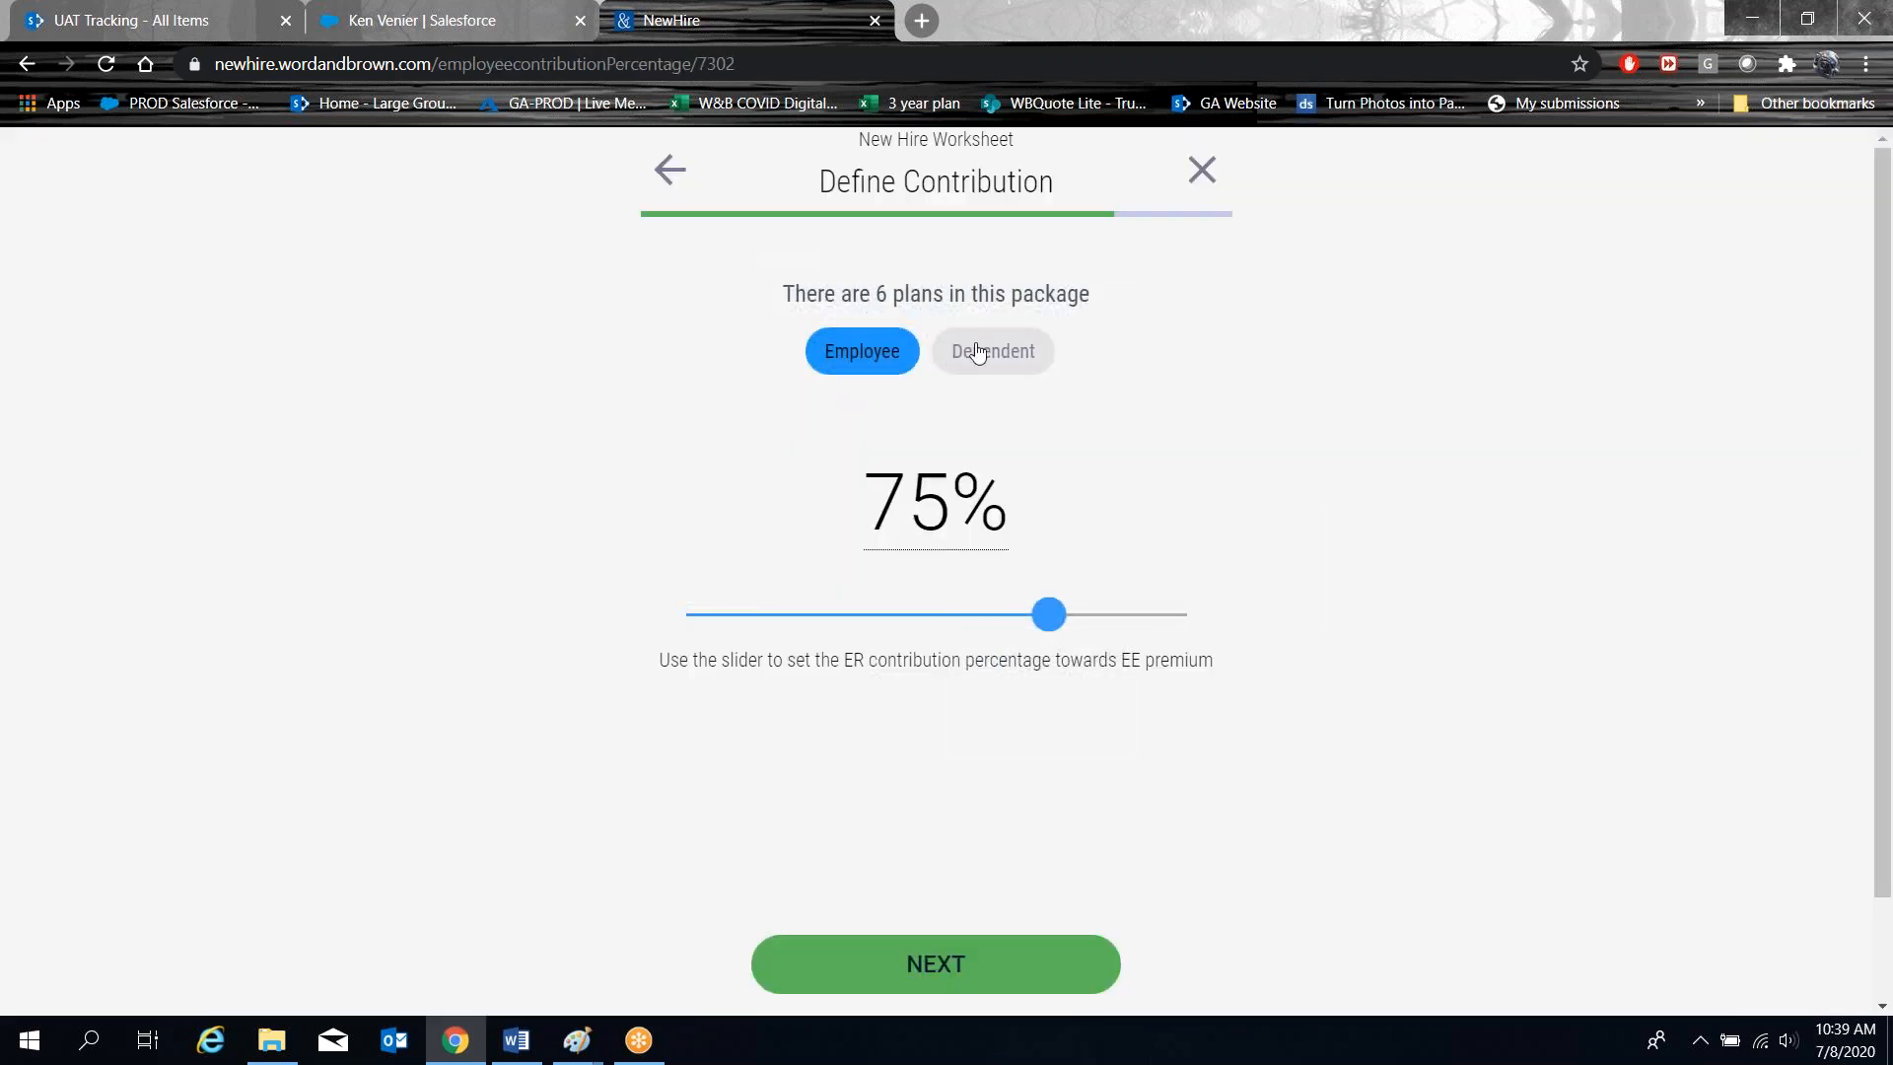
Check the 75% employee and dependent contributions and continue to Delivery.
click(990, 365)
click(892, 357)
click(1026, 360)
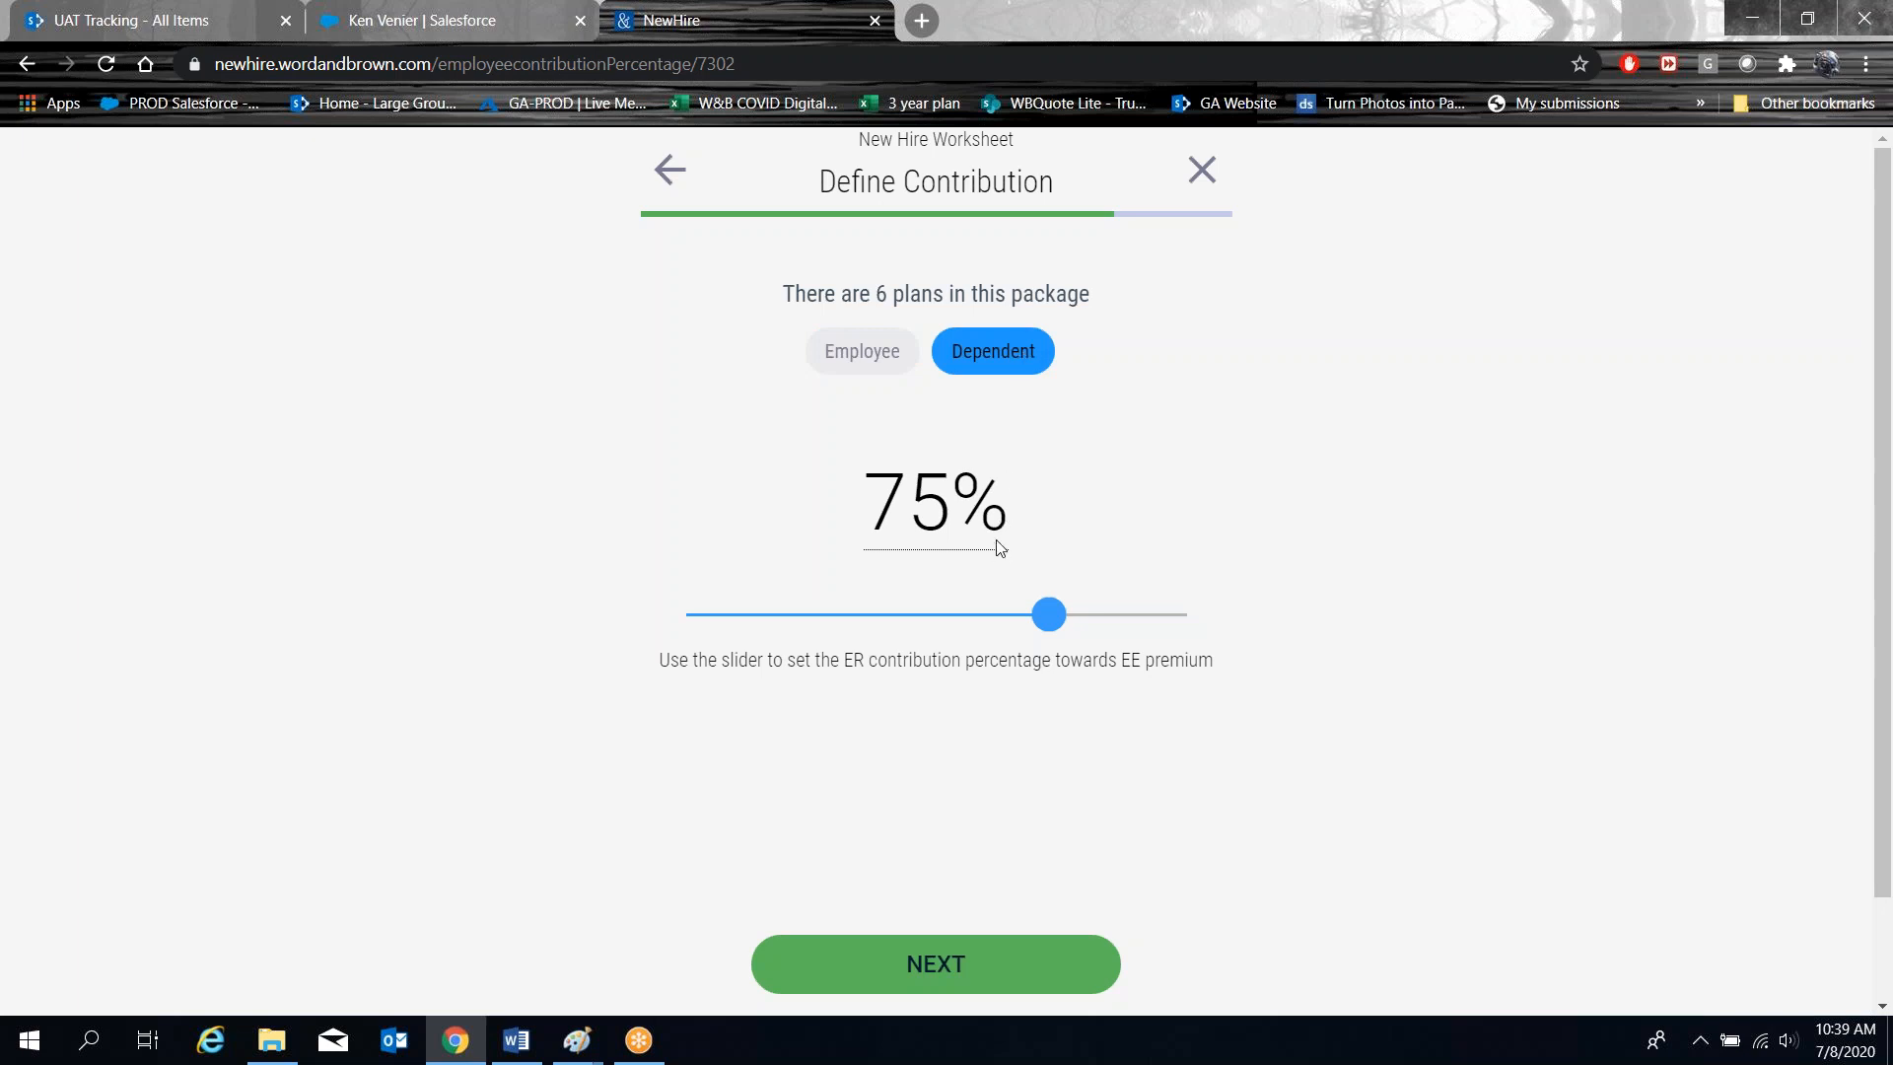
click(924, 966)
Submit the worksheet for e-mail delivery, then start a fresh New Hire Worksheet, accepting the terms.
scroll(469, 369, down, 2)
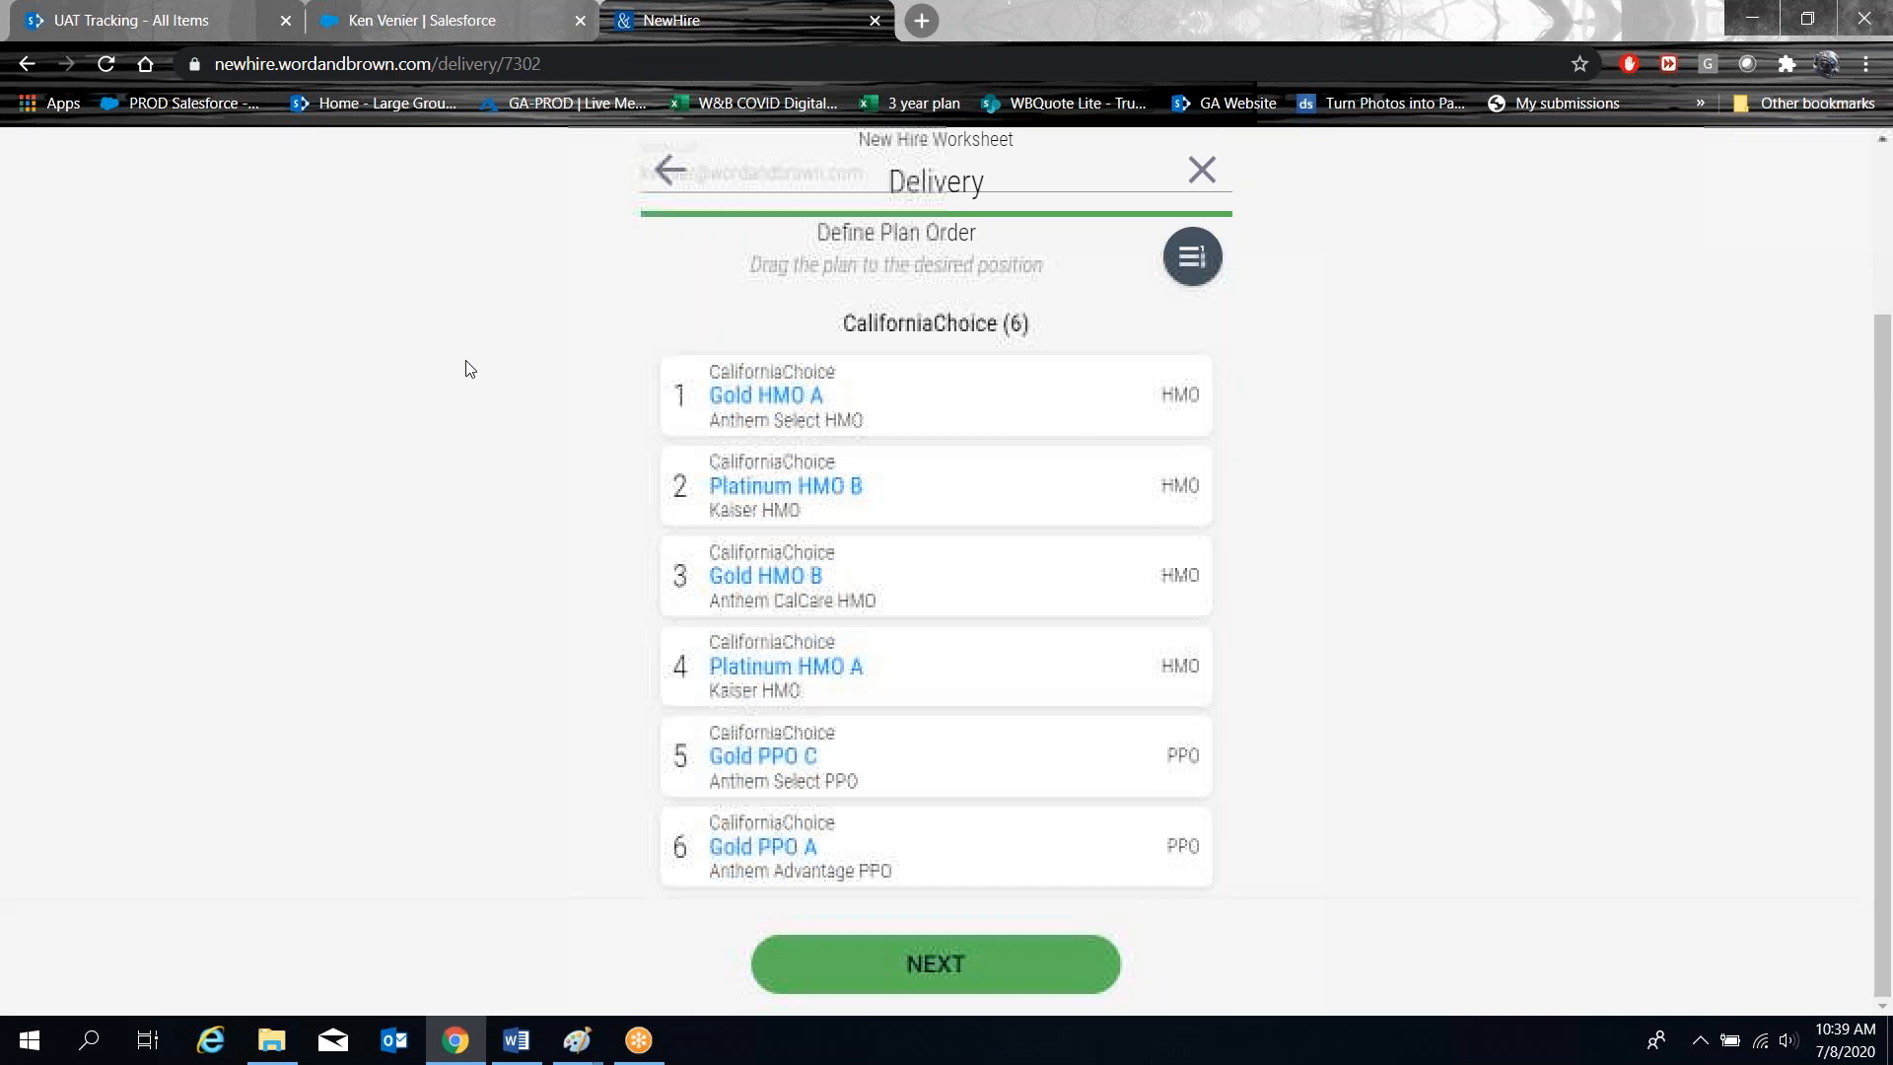
scroll(469, 369, up, 2)
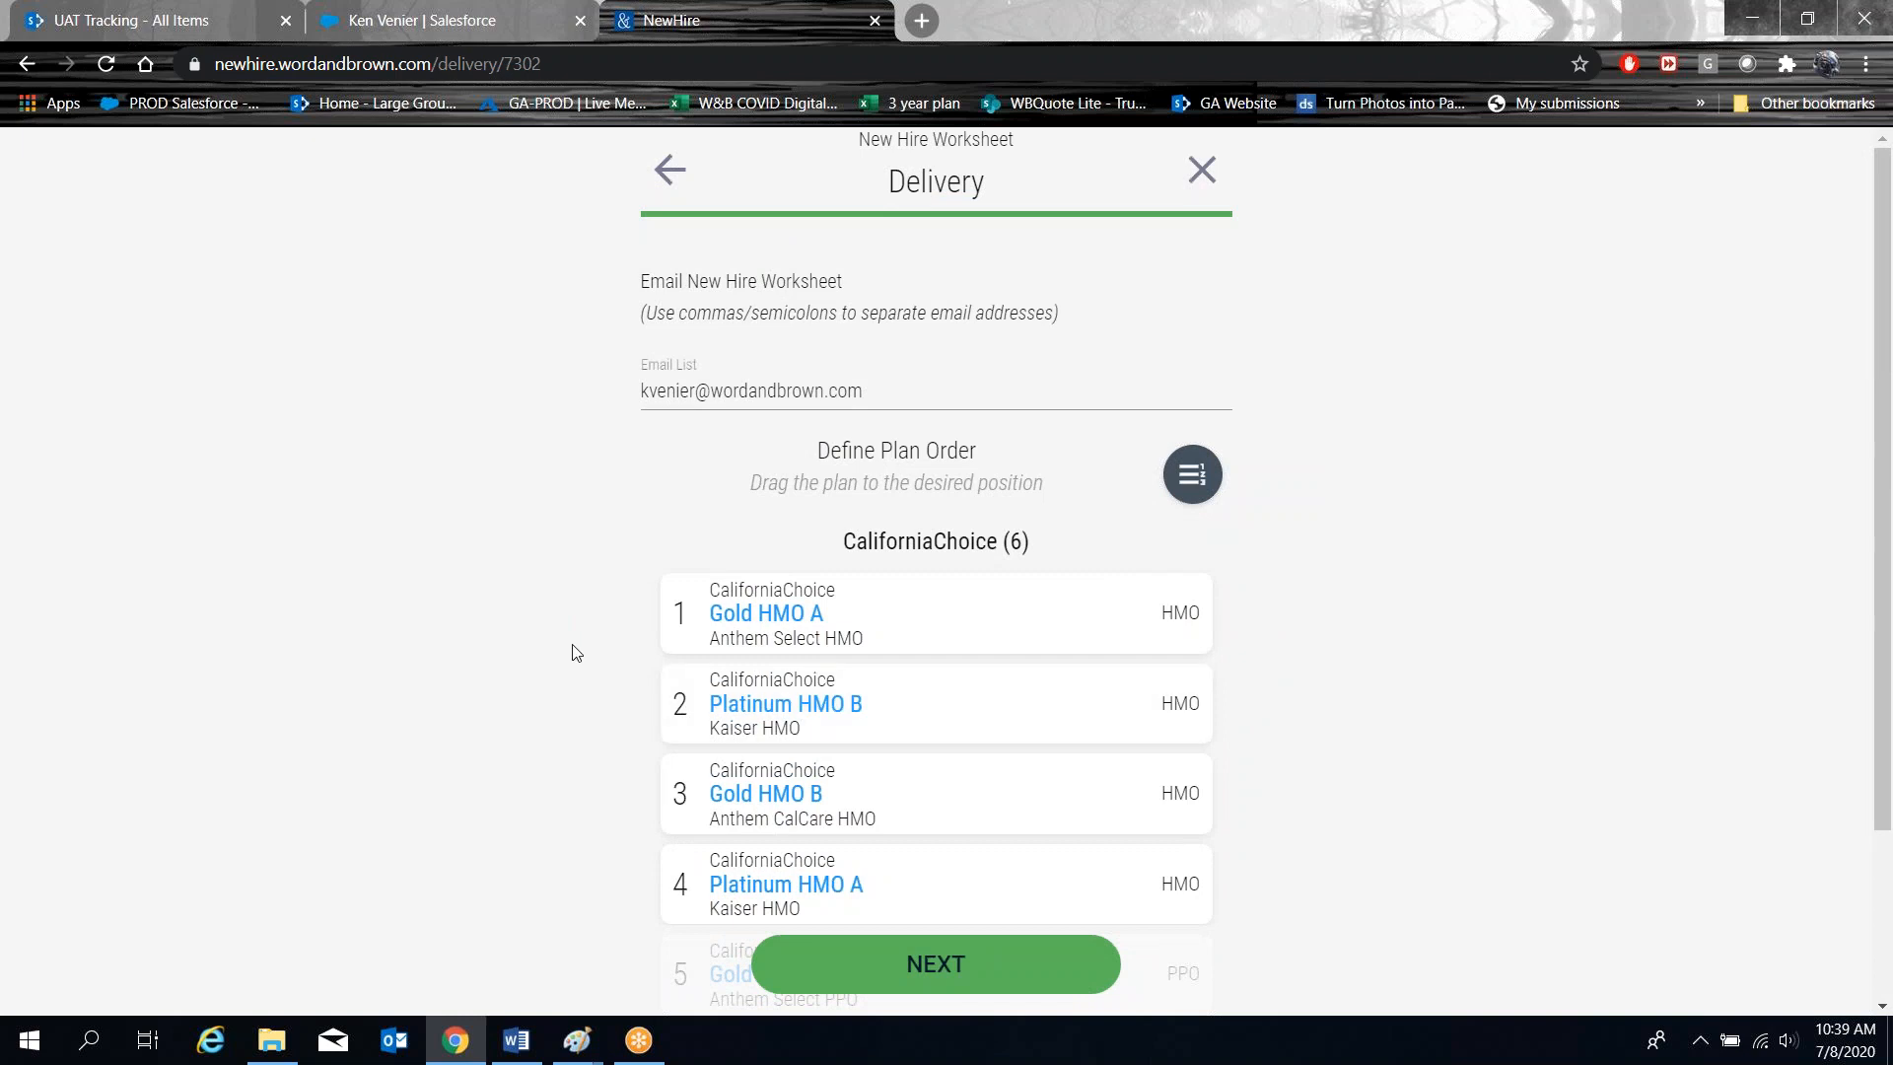
scroll(569, 648, down, 2)
scroll(569, 647, up, 2)
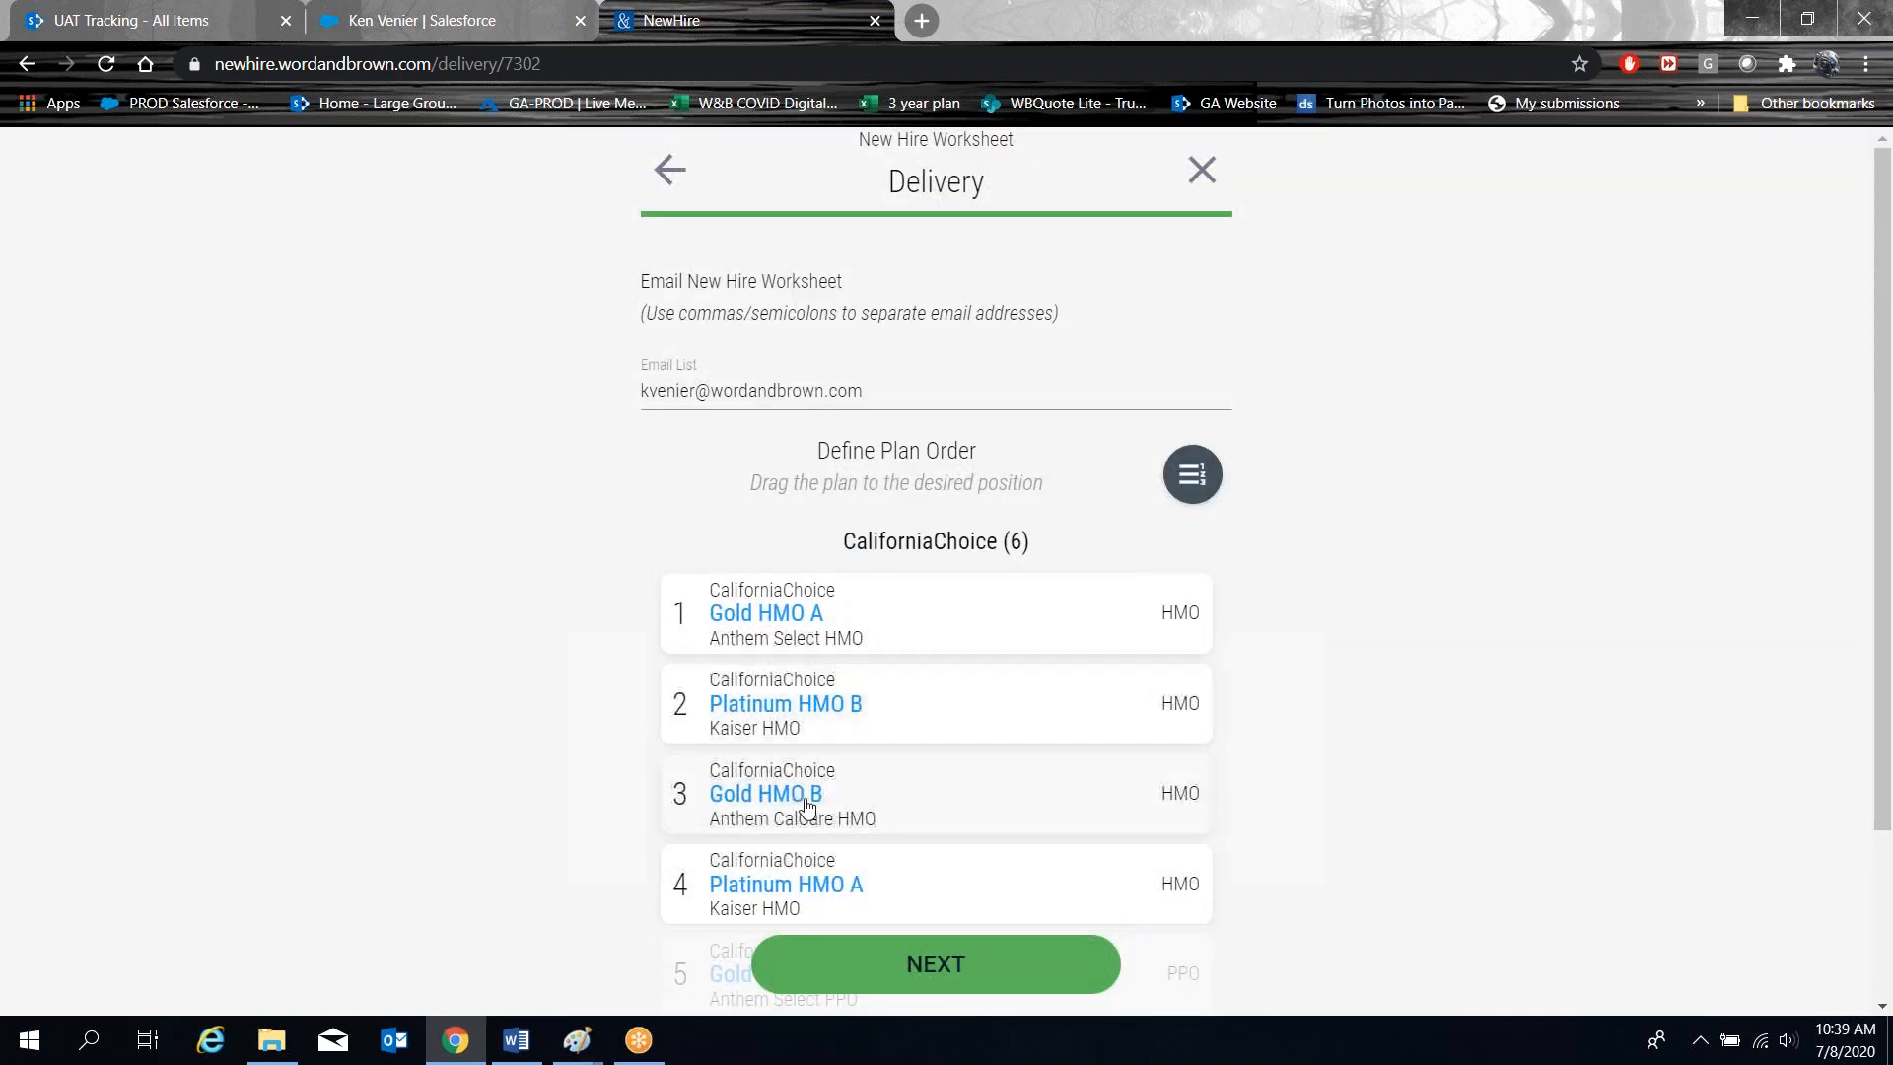
click(935, 963)
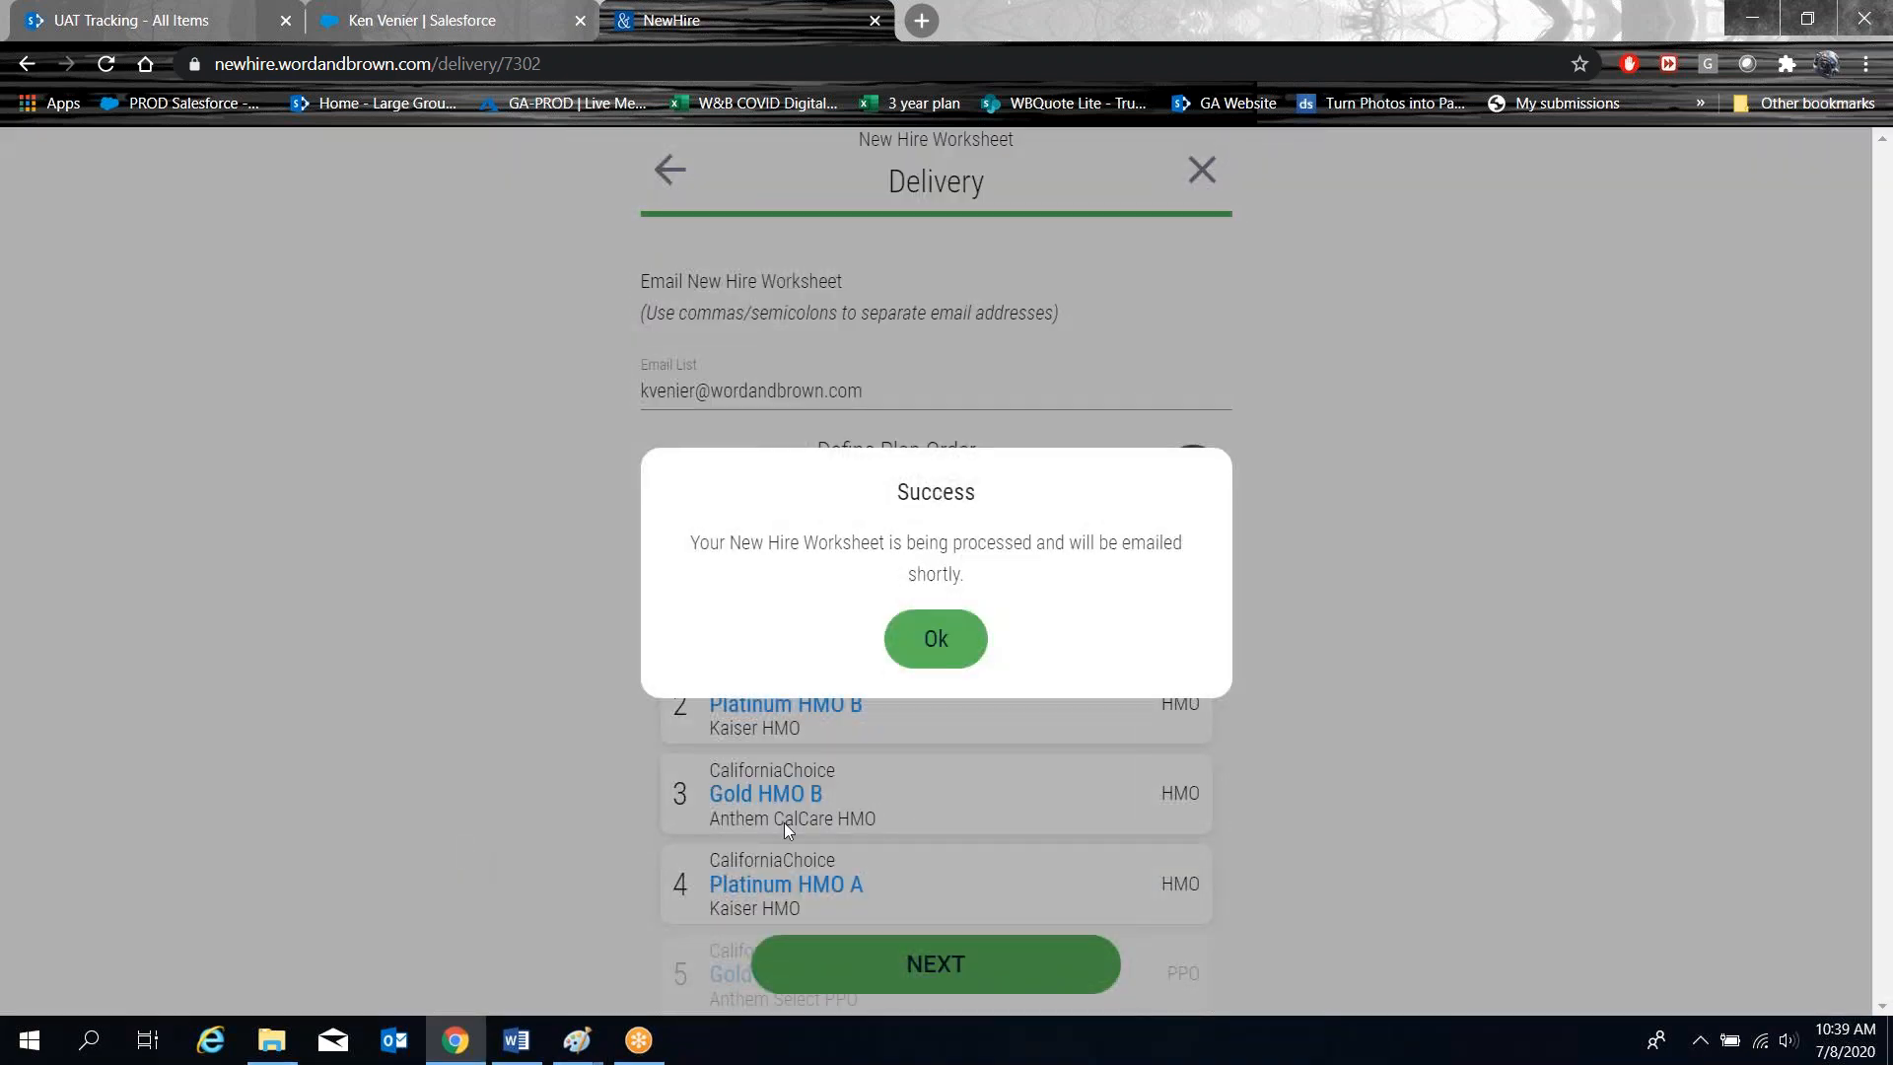
click(935, 638)
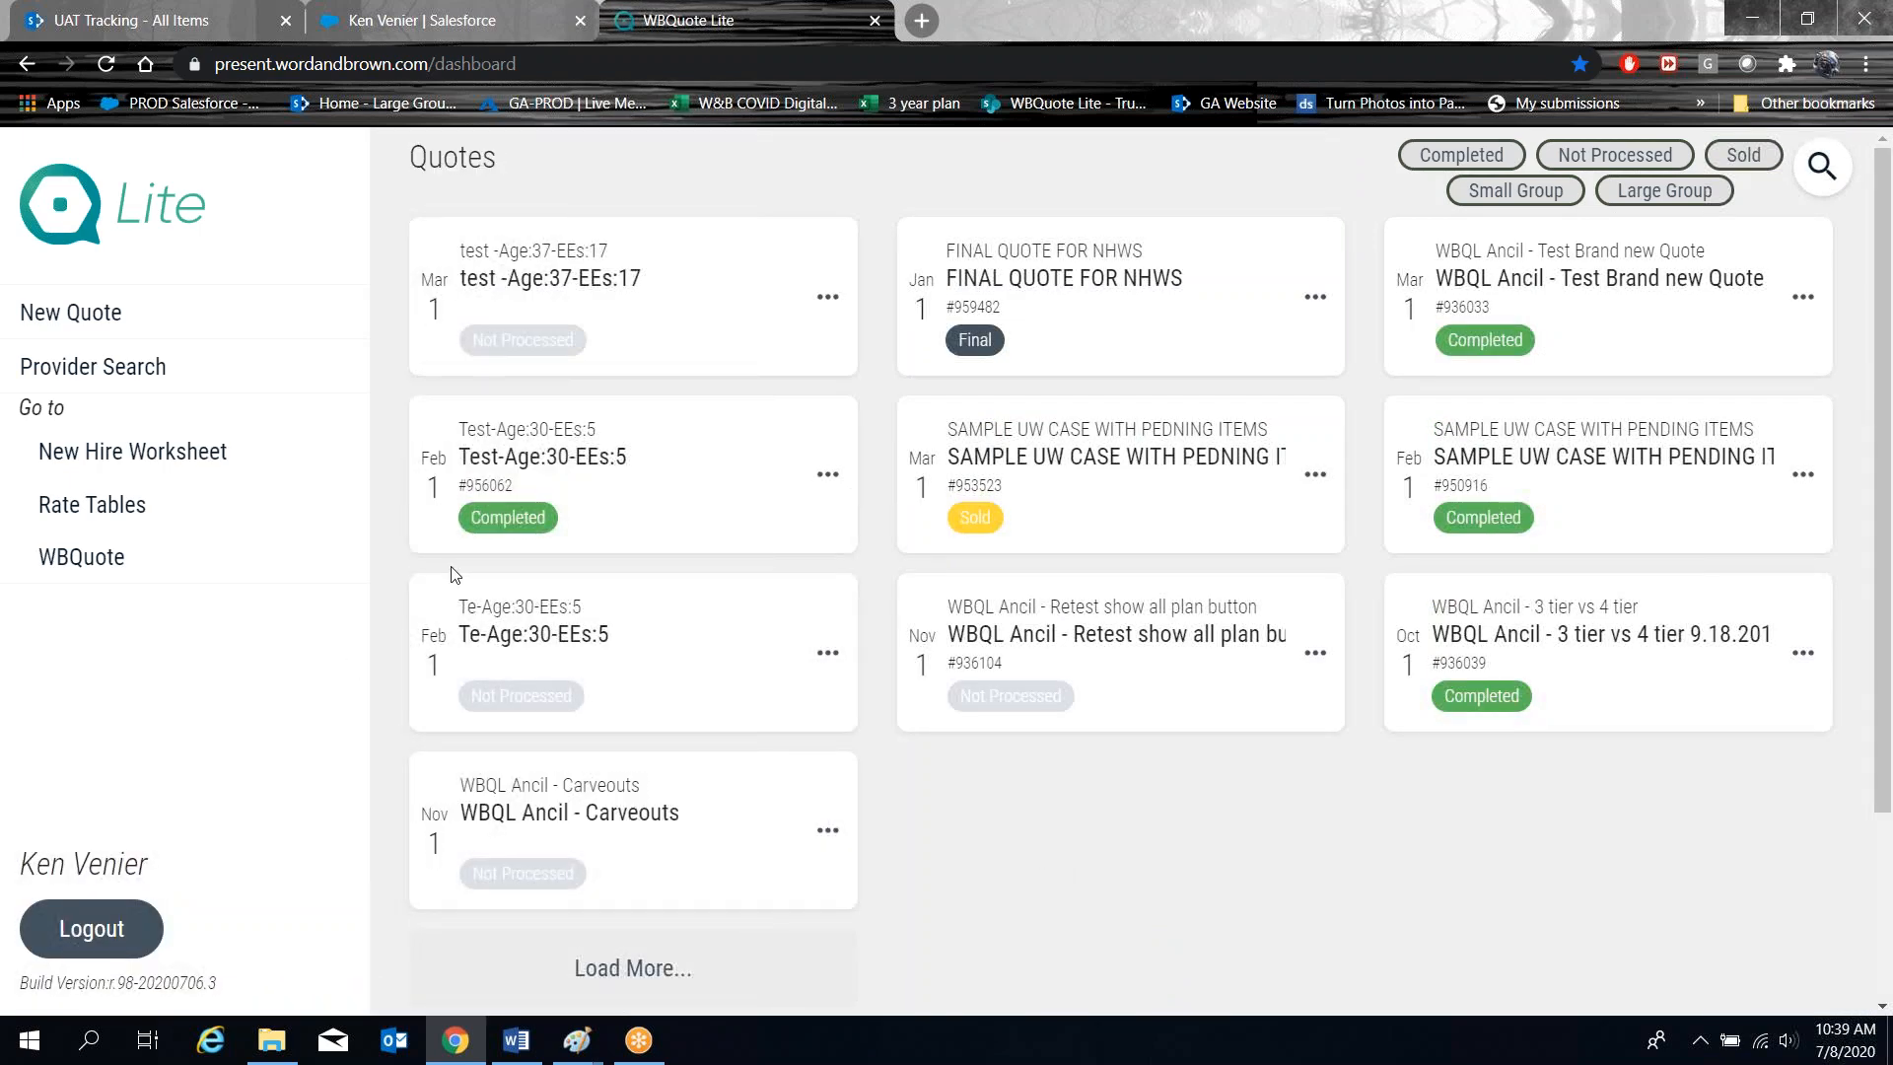
click(132, 450)
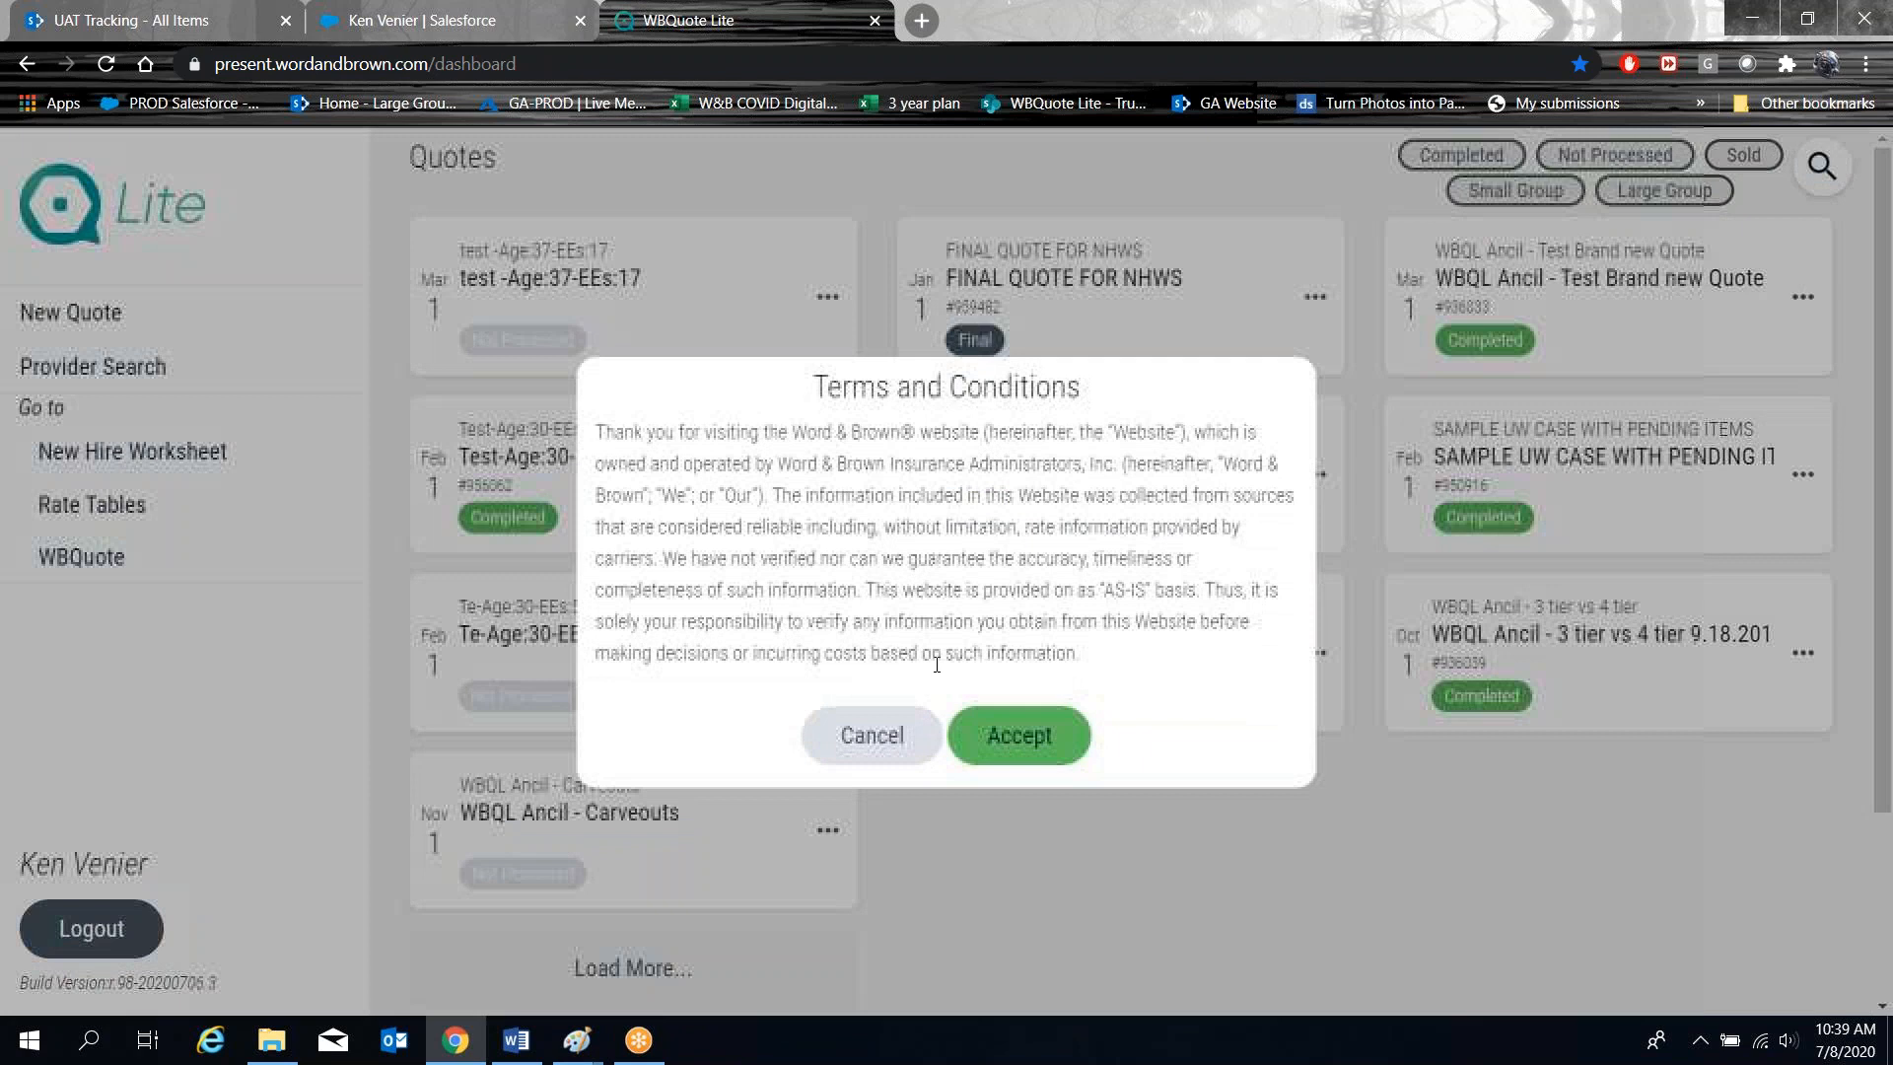
click(1022, 751)
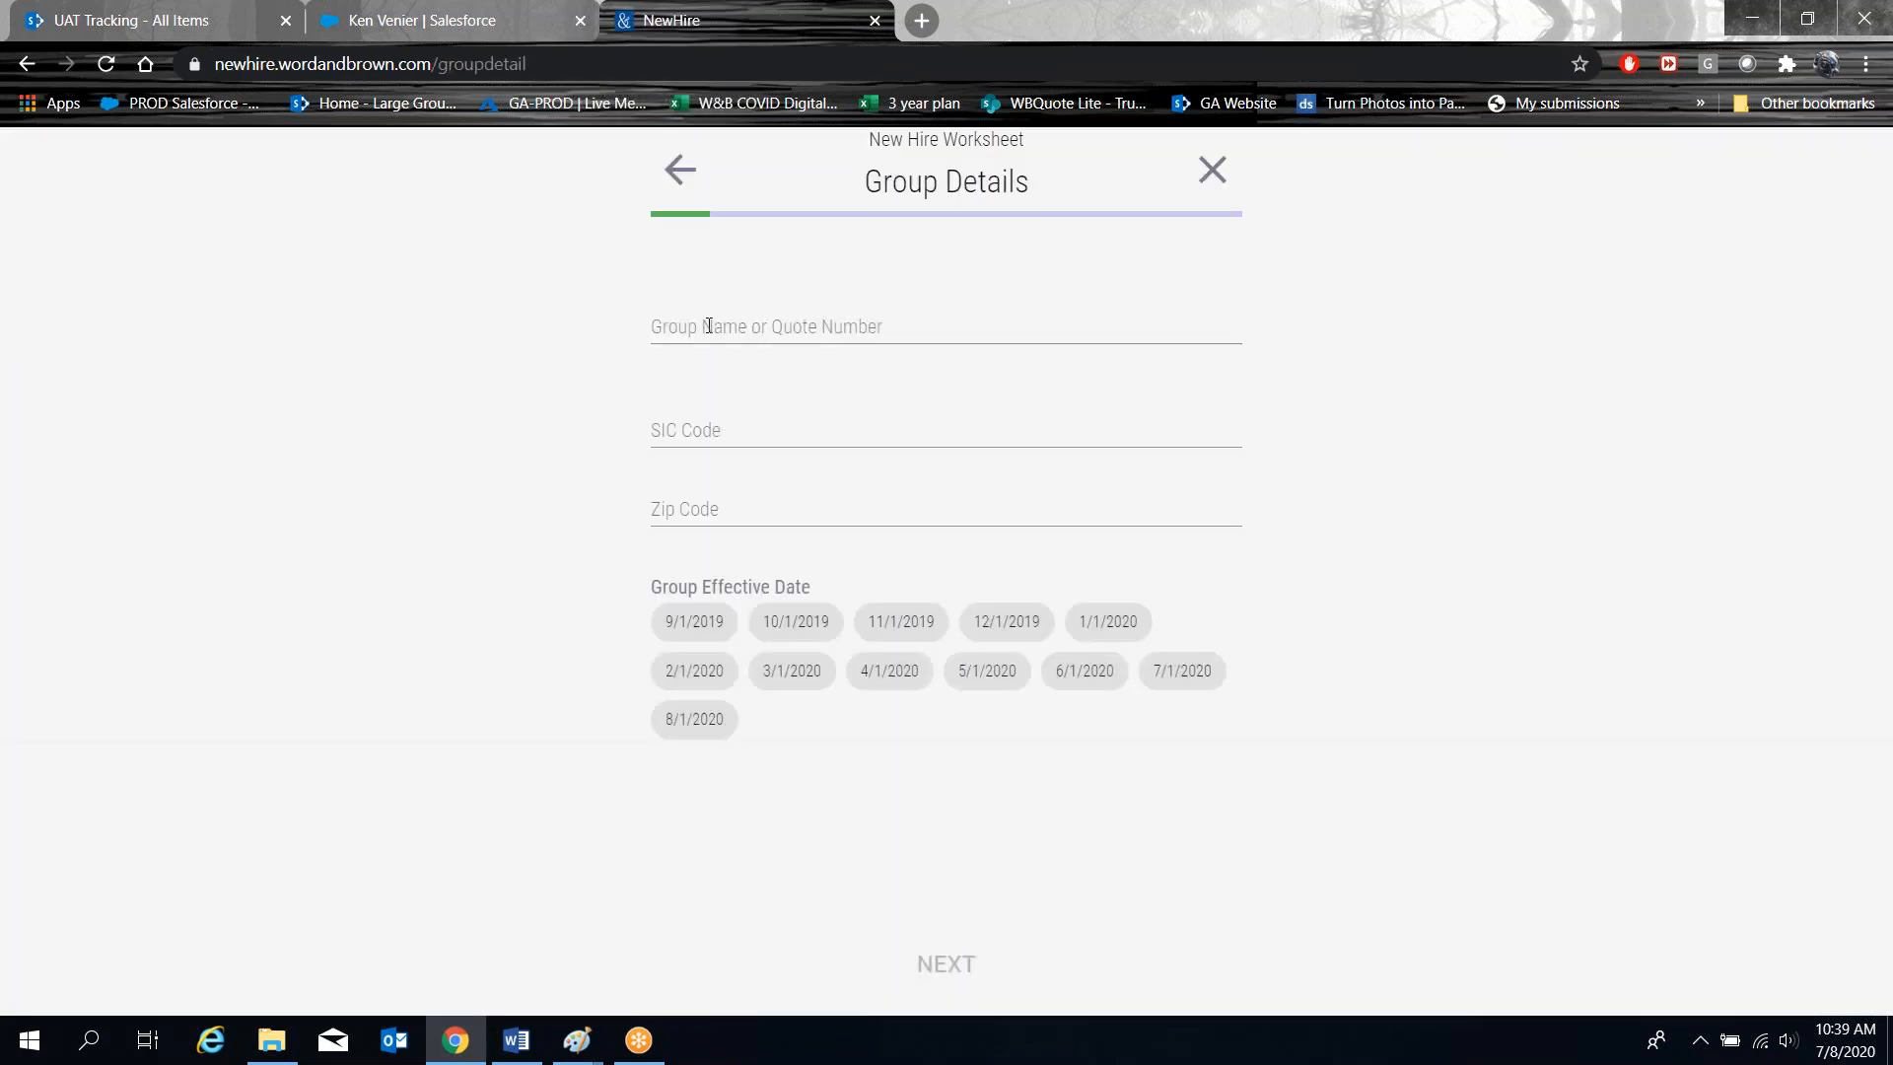
Load the 'UAT EE Pays renewal contrib' group with a 1/1/2020 effective date and continue.
click(709, 325)
text(uat)
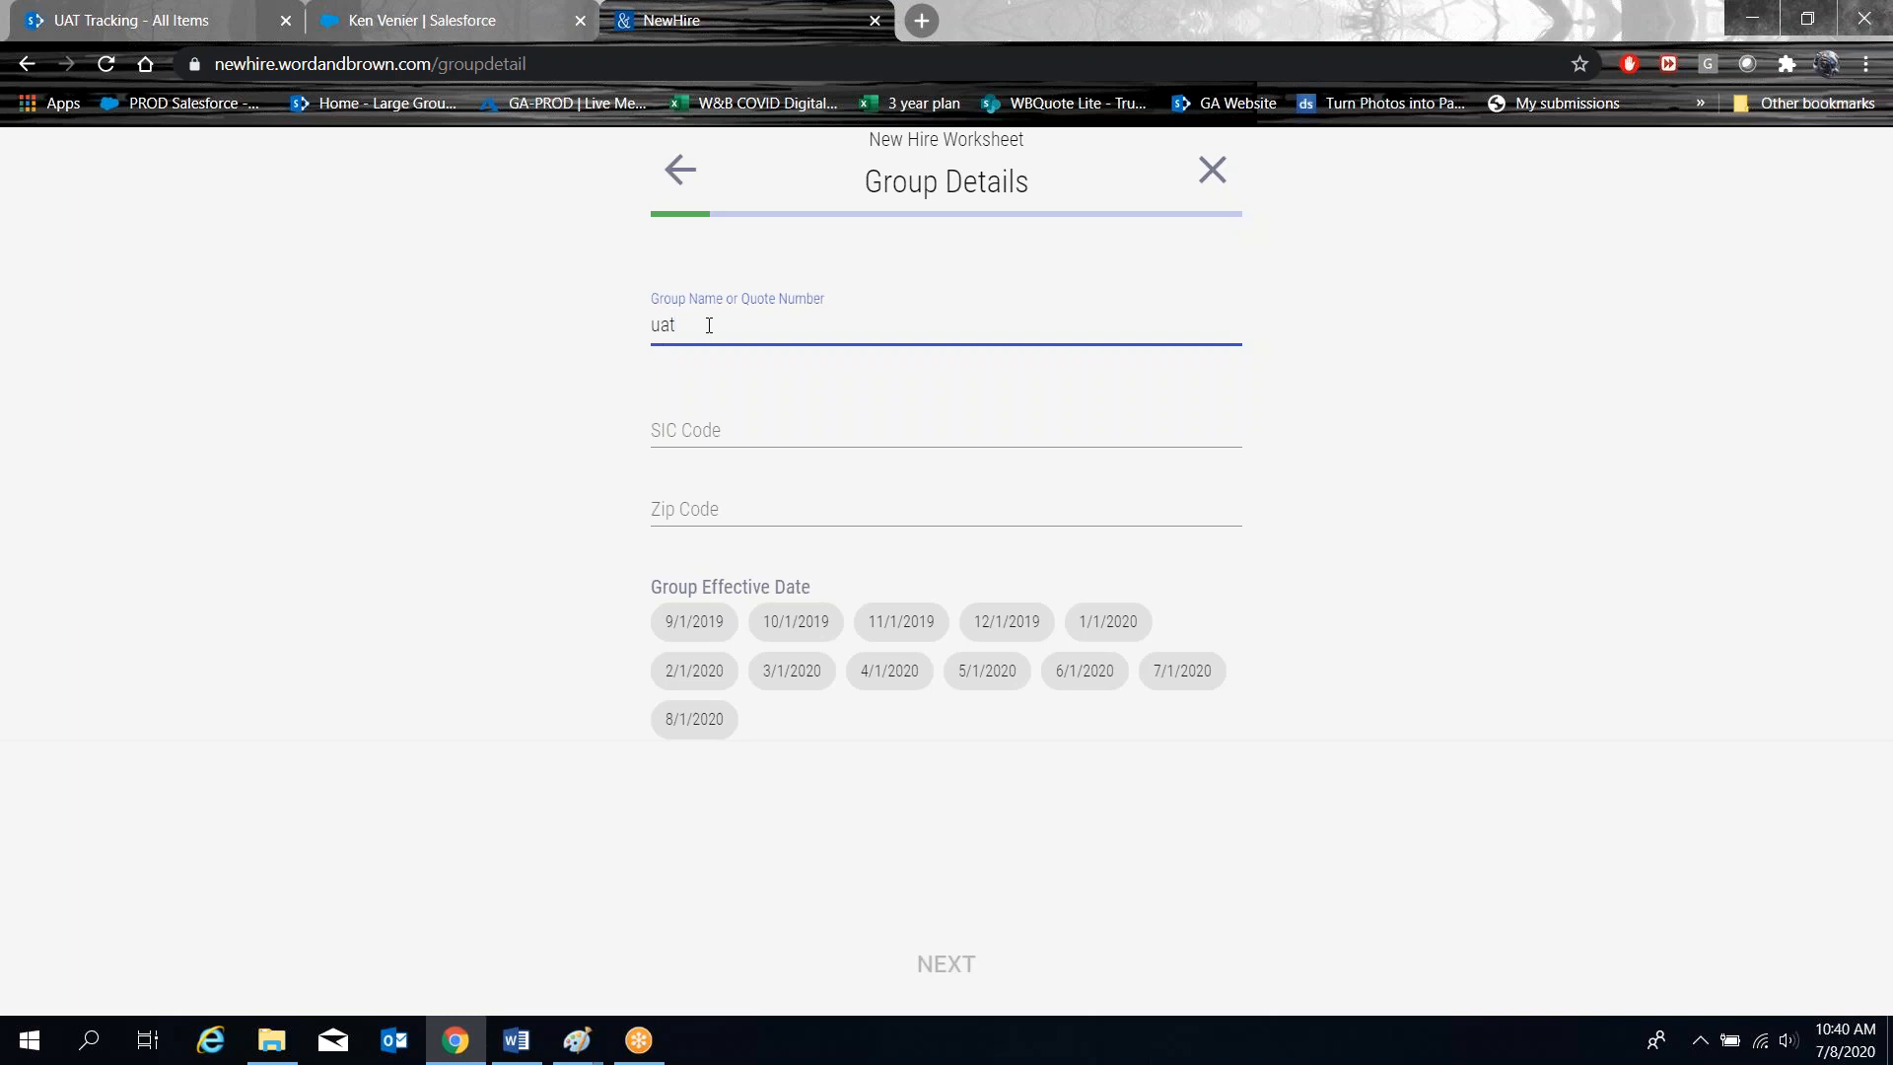
click(802, 364)
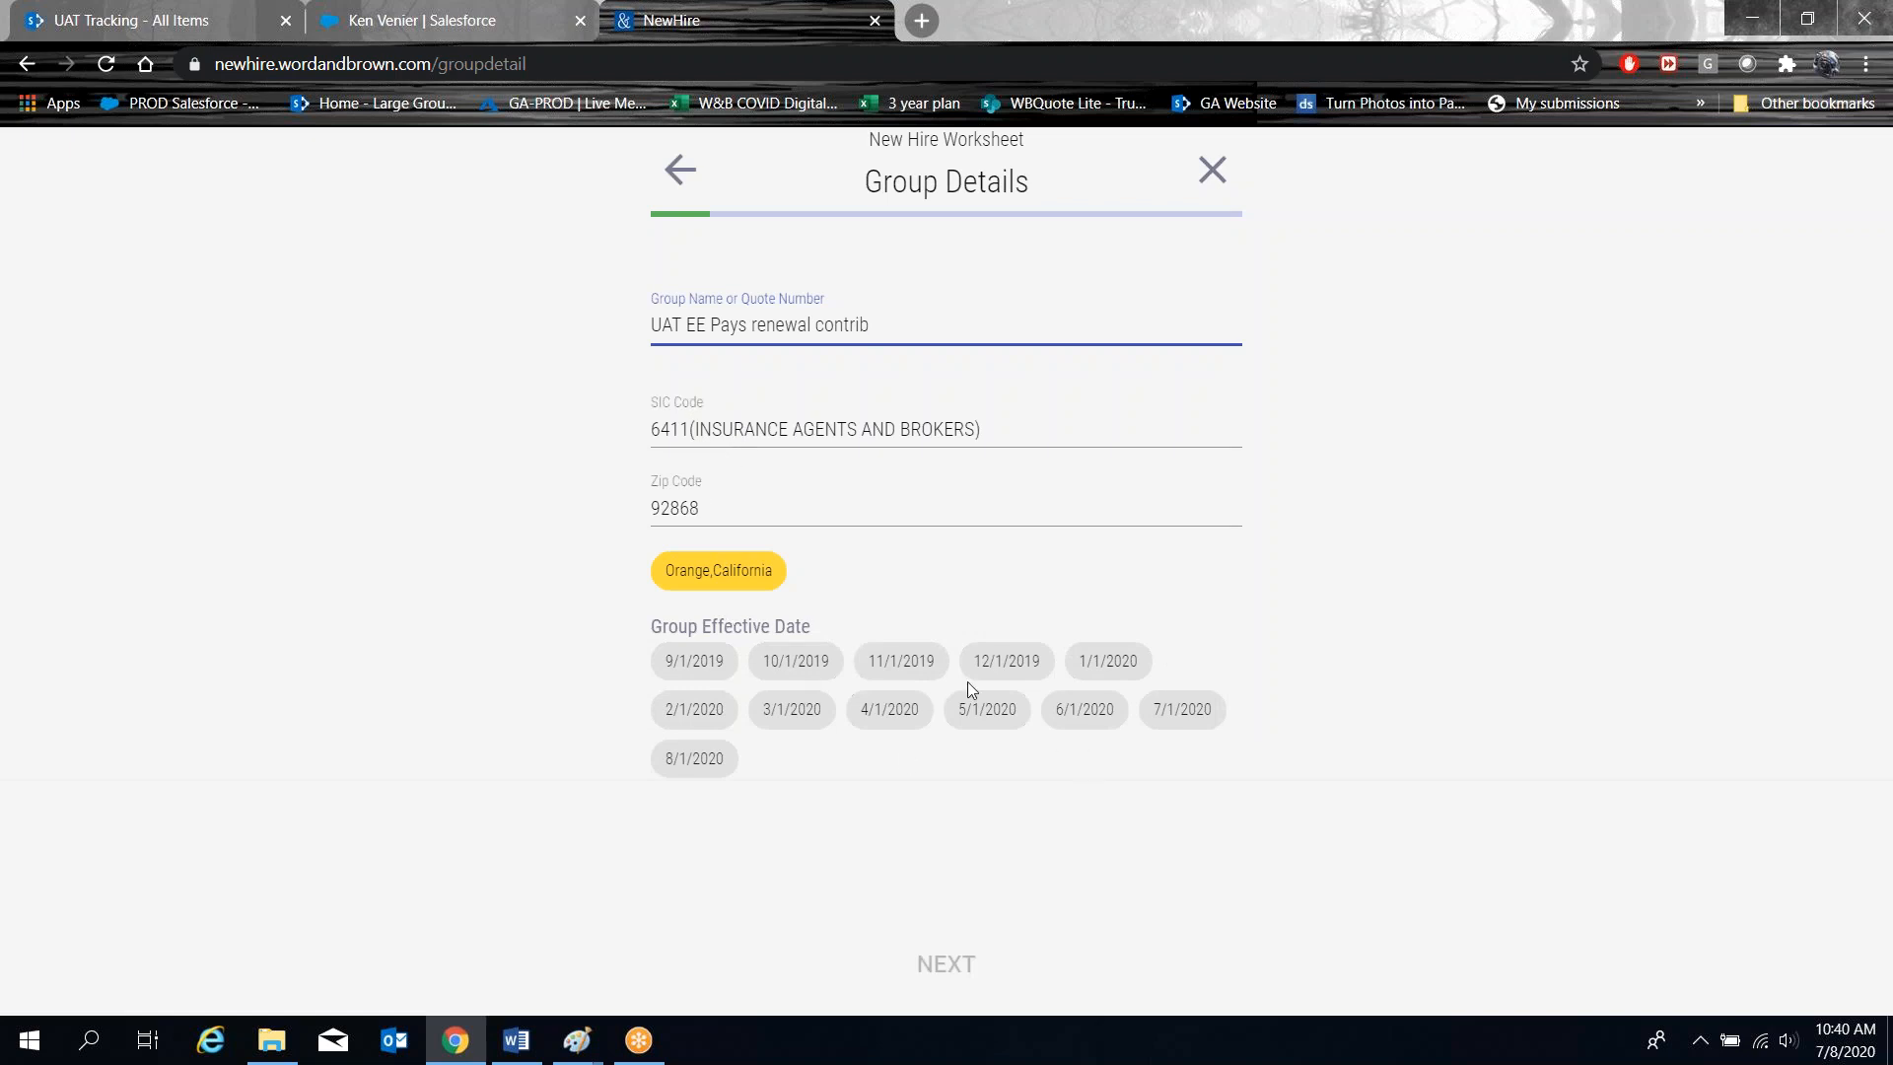
click(1104, 659)
click(952, 968)
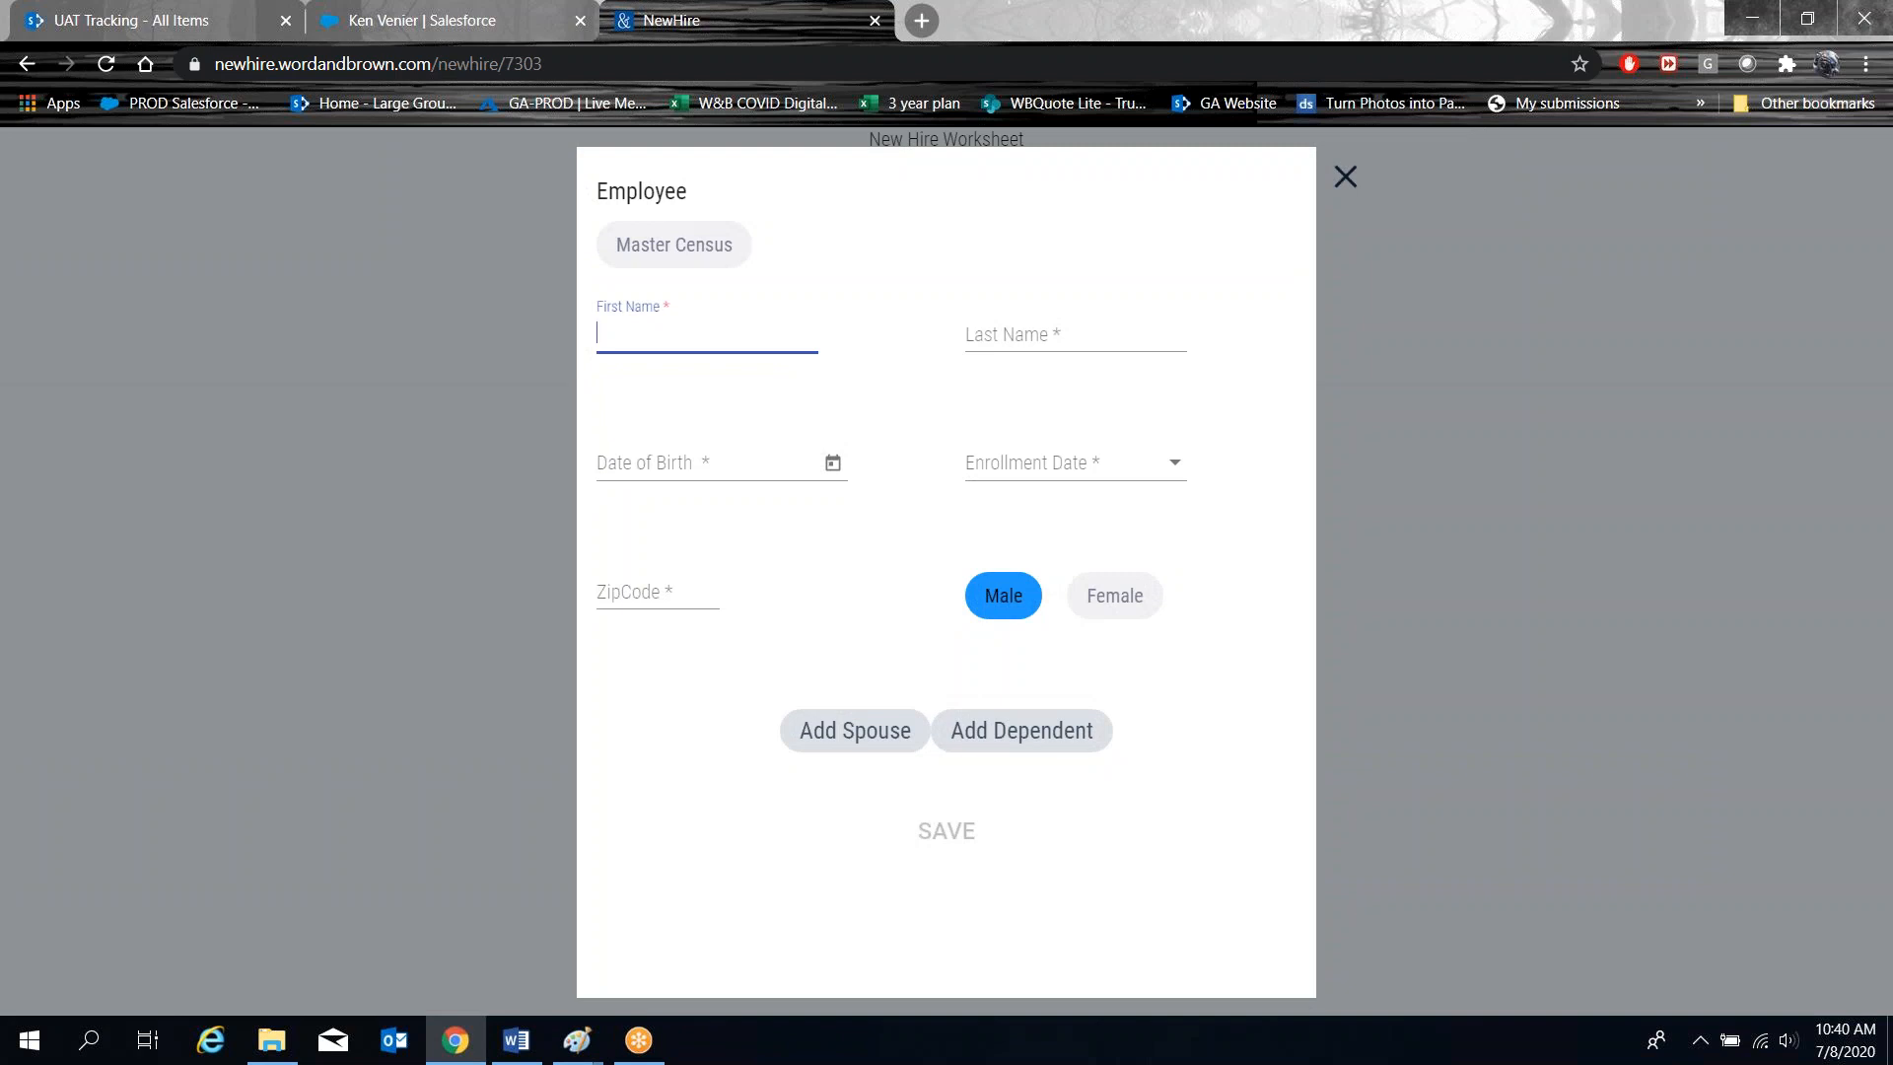
Enter the test employee's first and last name and birth date 8/8/1988.
click(634, 355)
text(test)
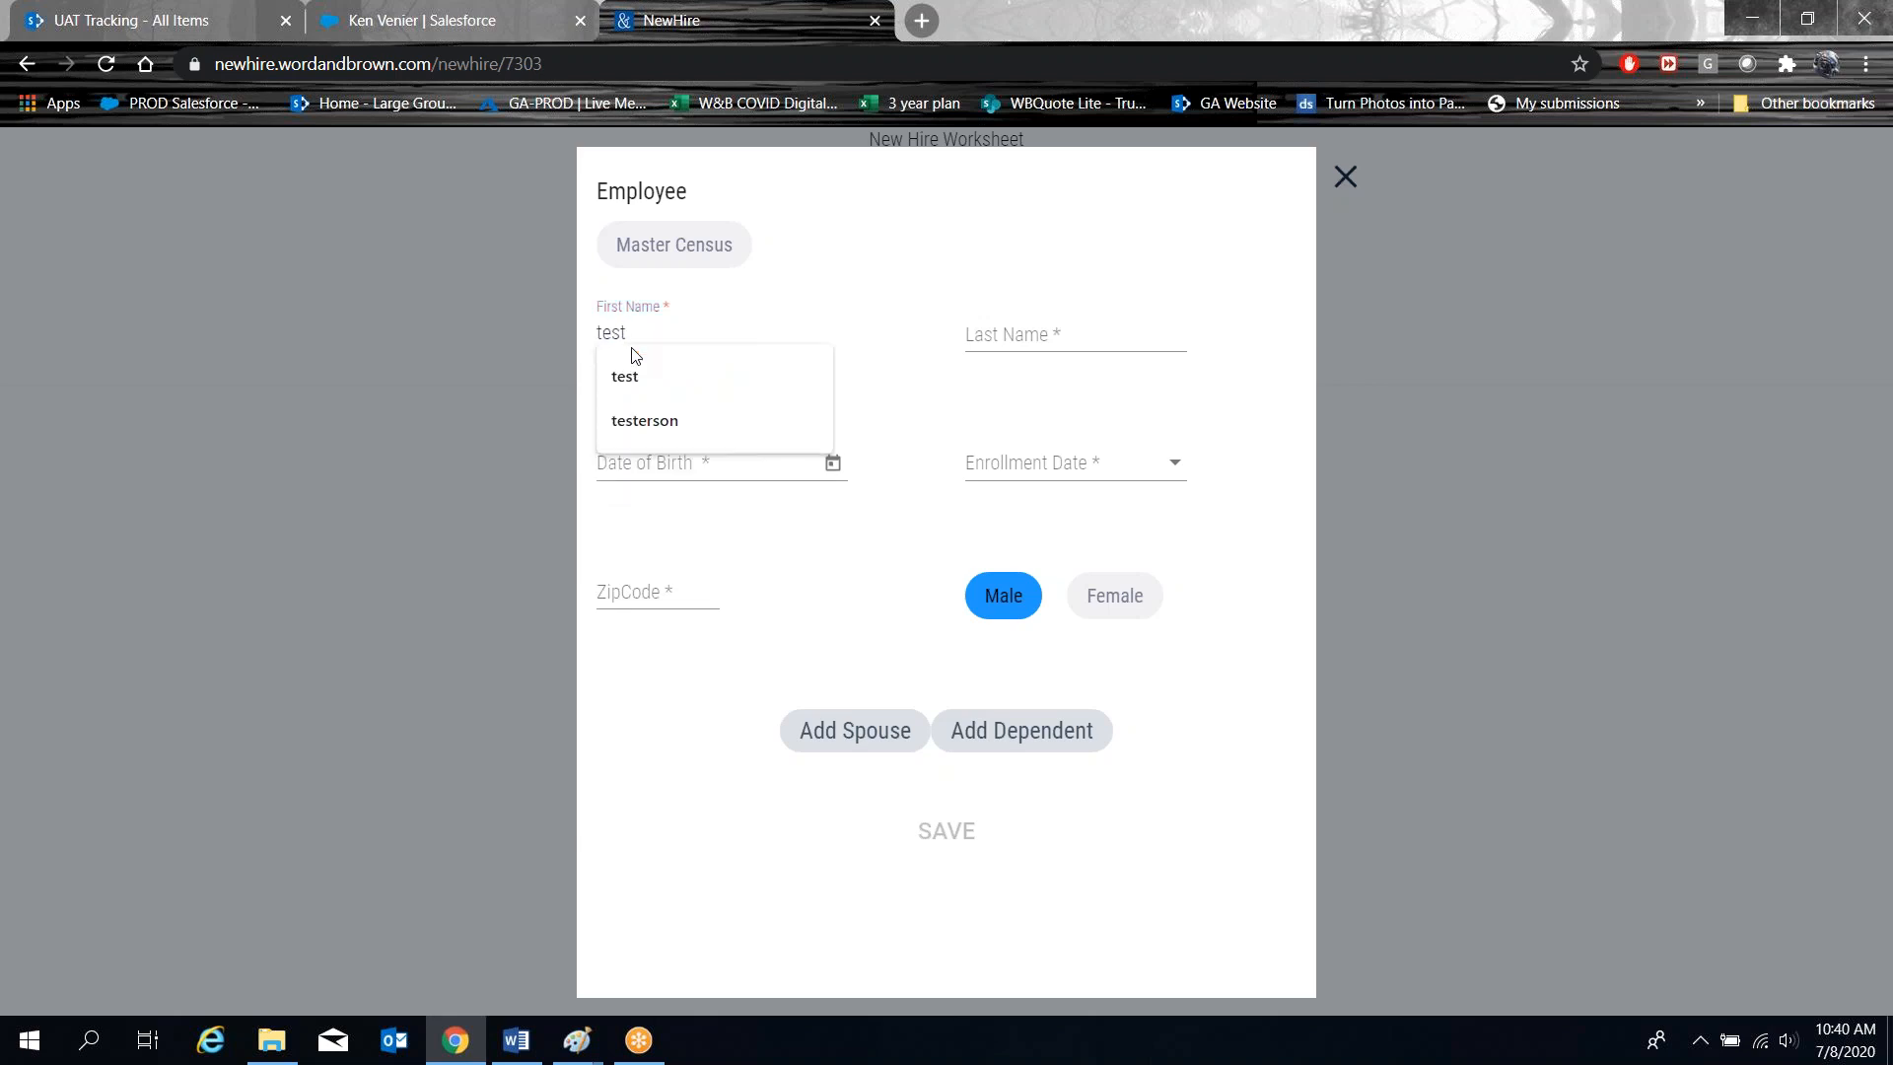
click(1044, 331)
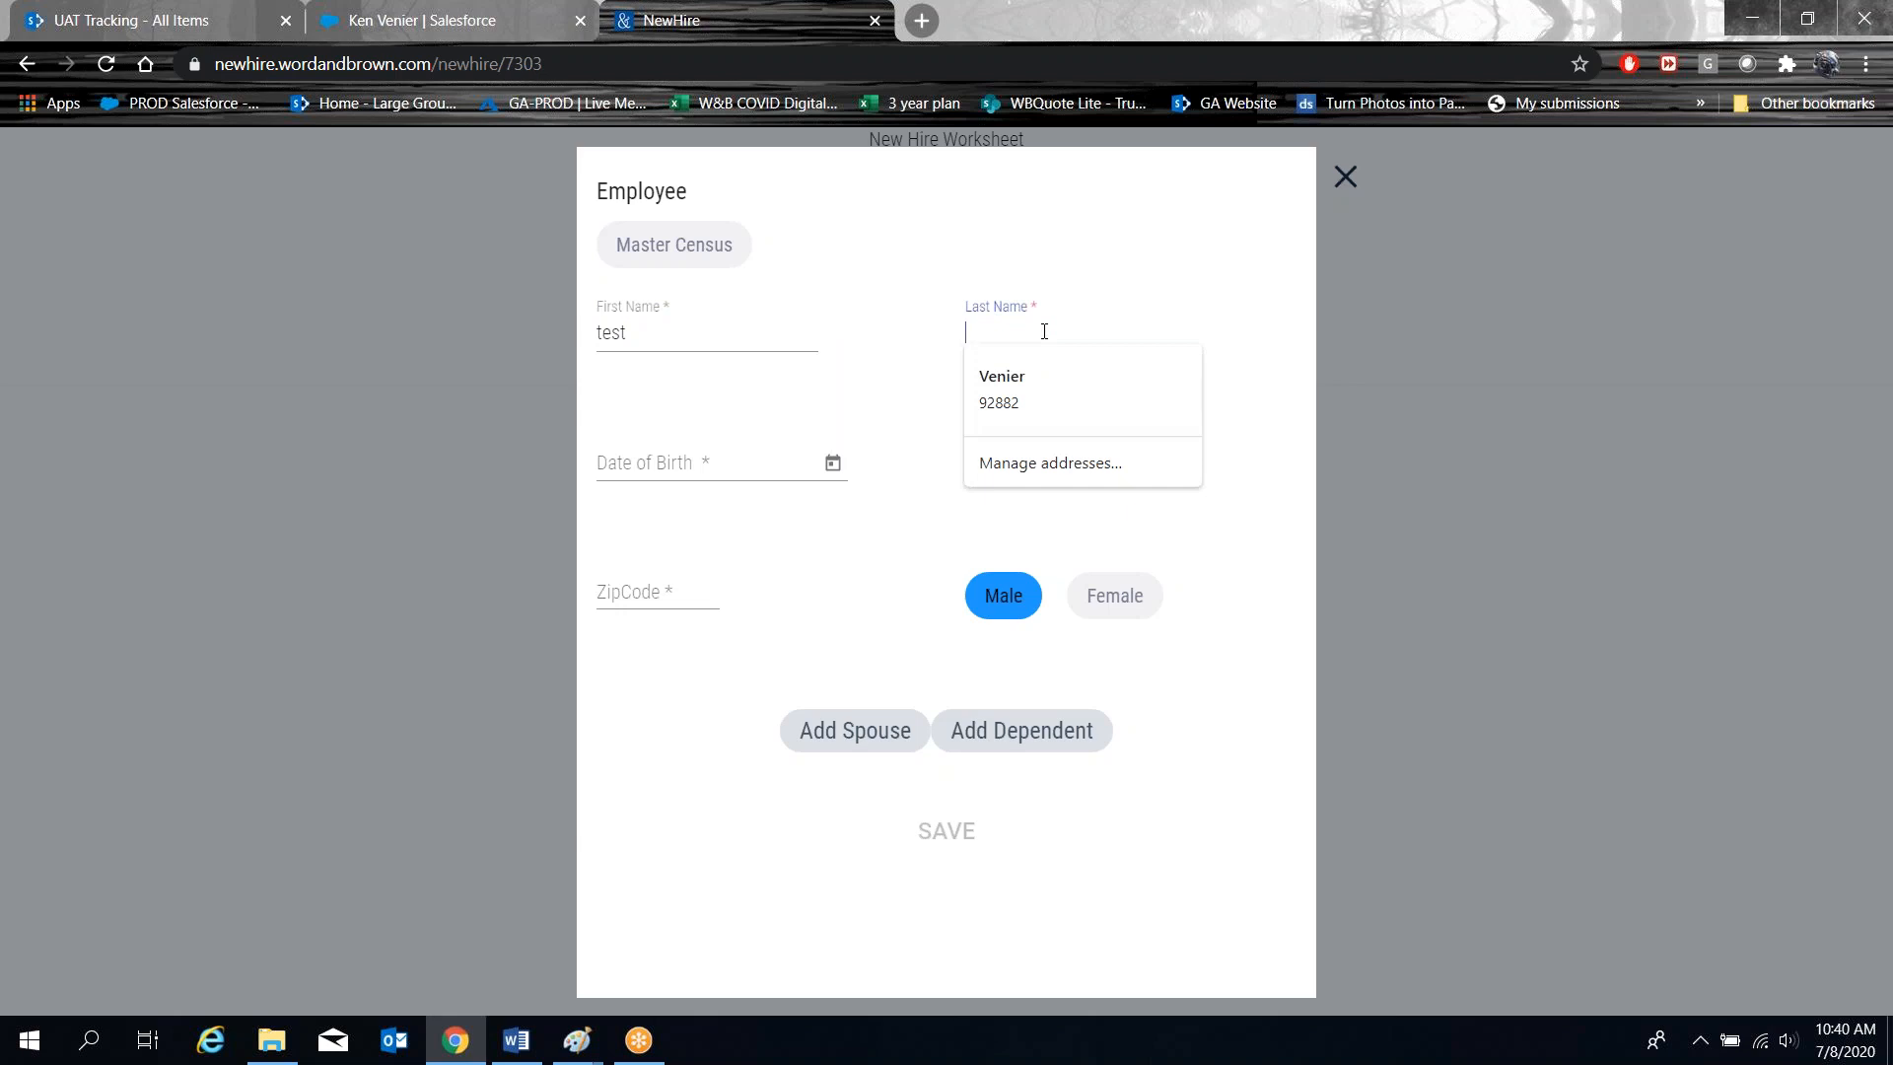
text(testerson)
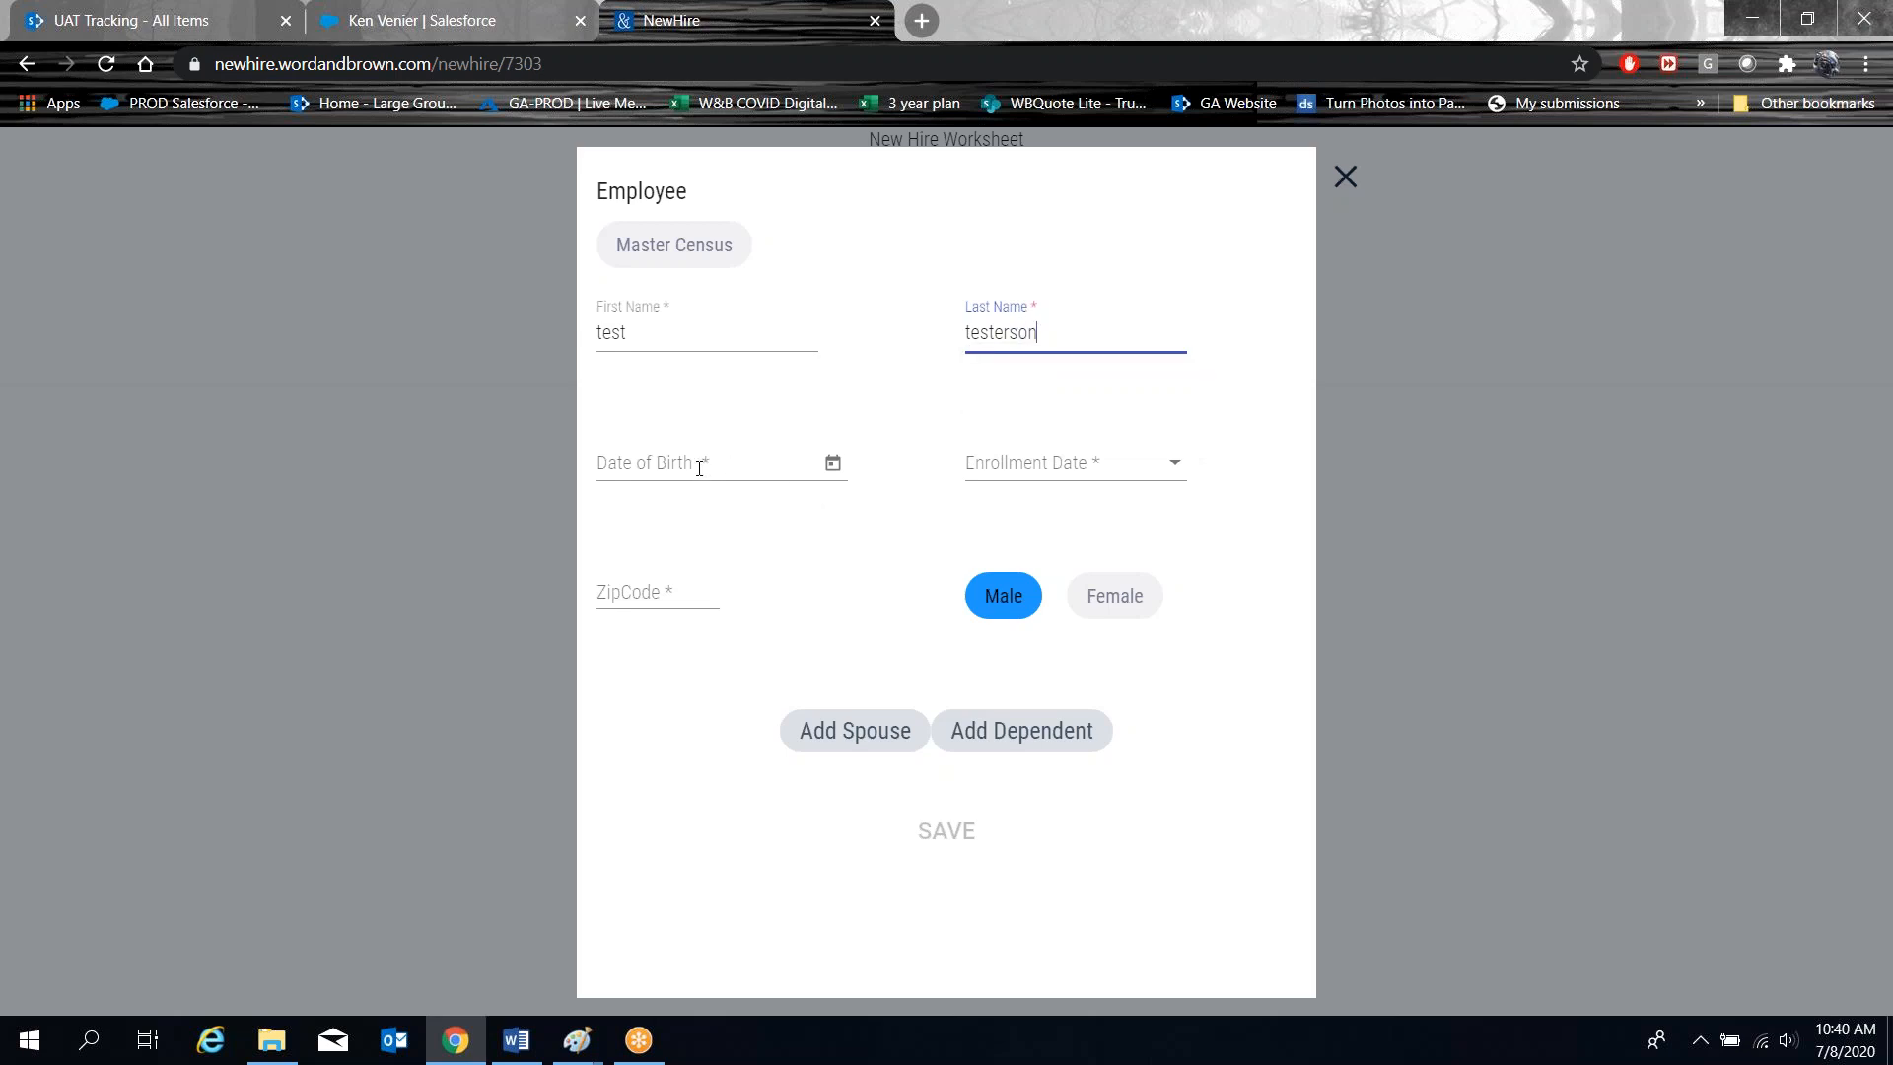
click(699, 467)
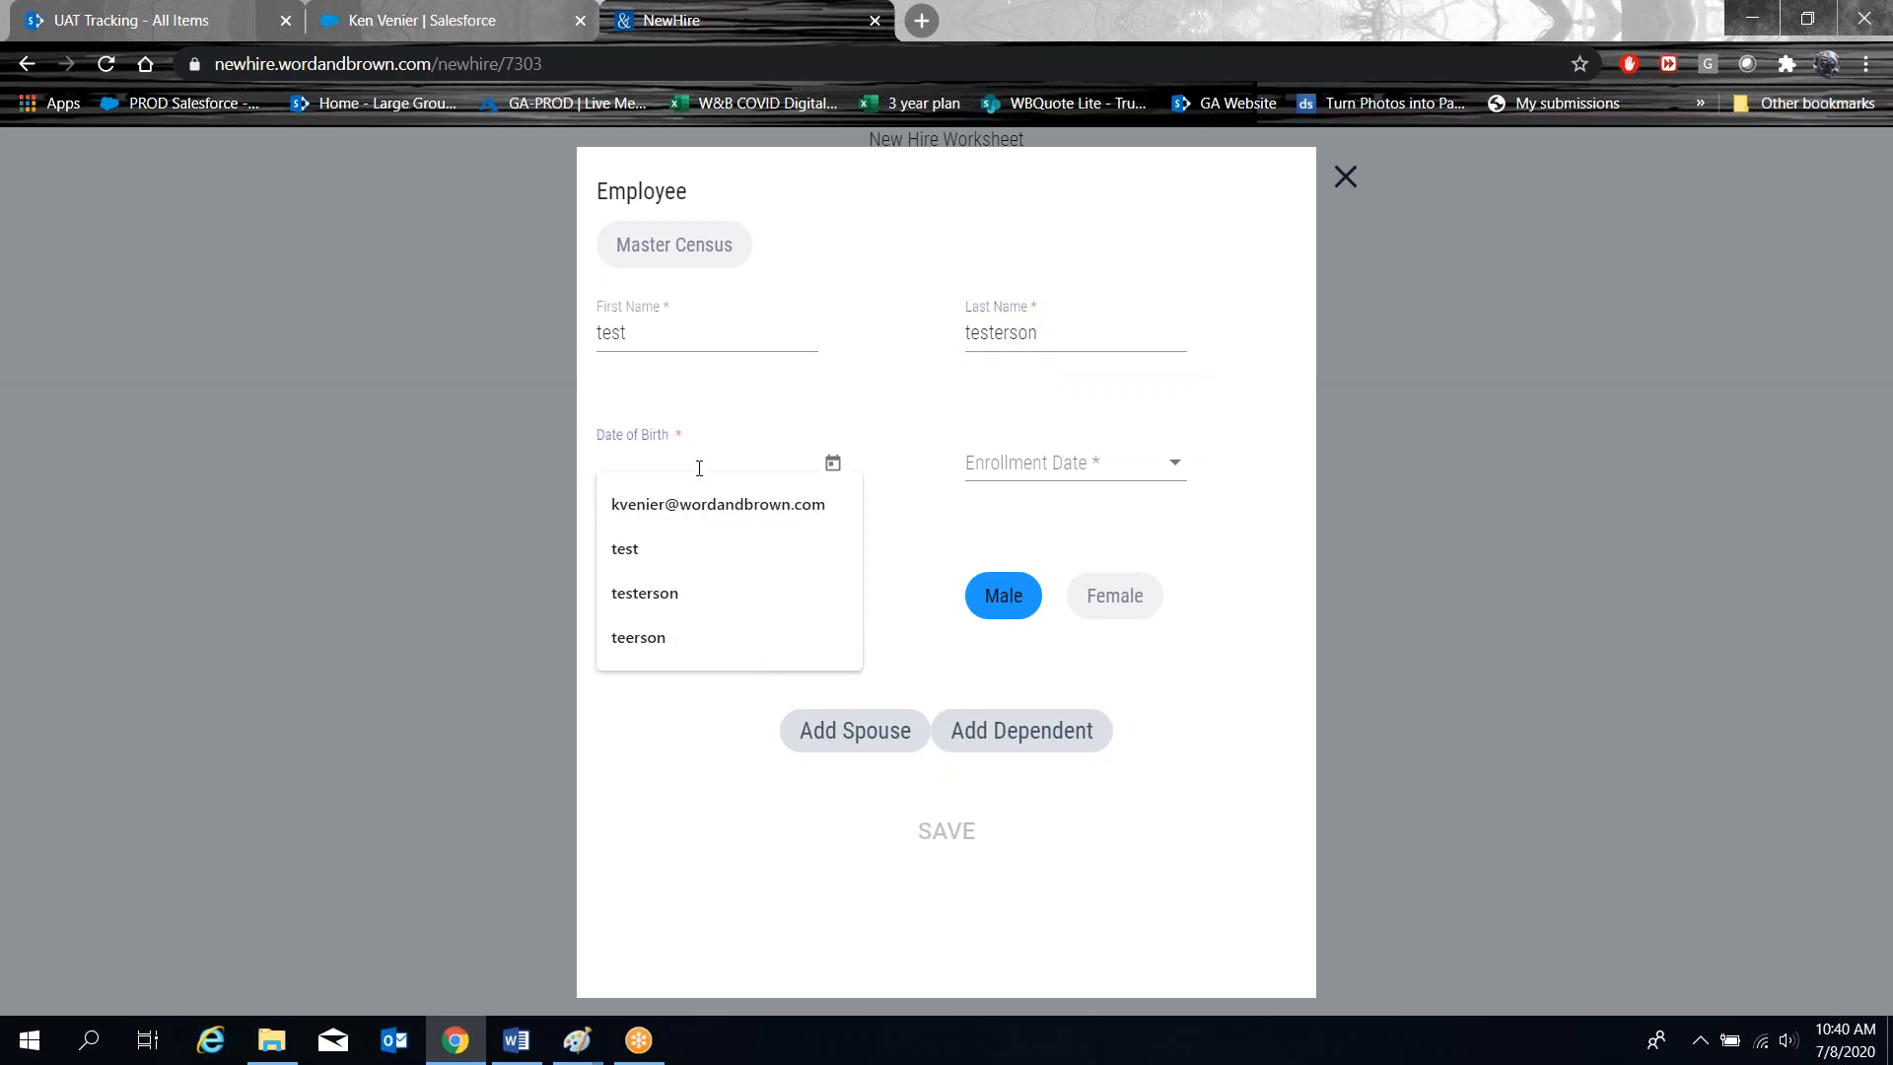
text(8-8)
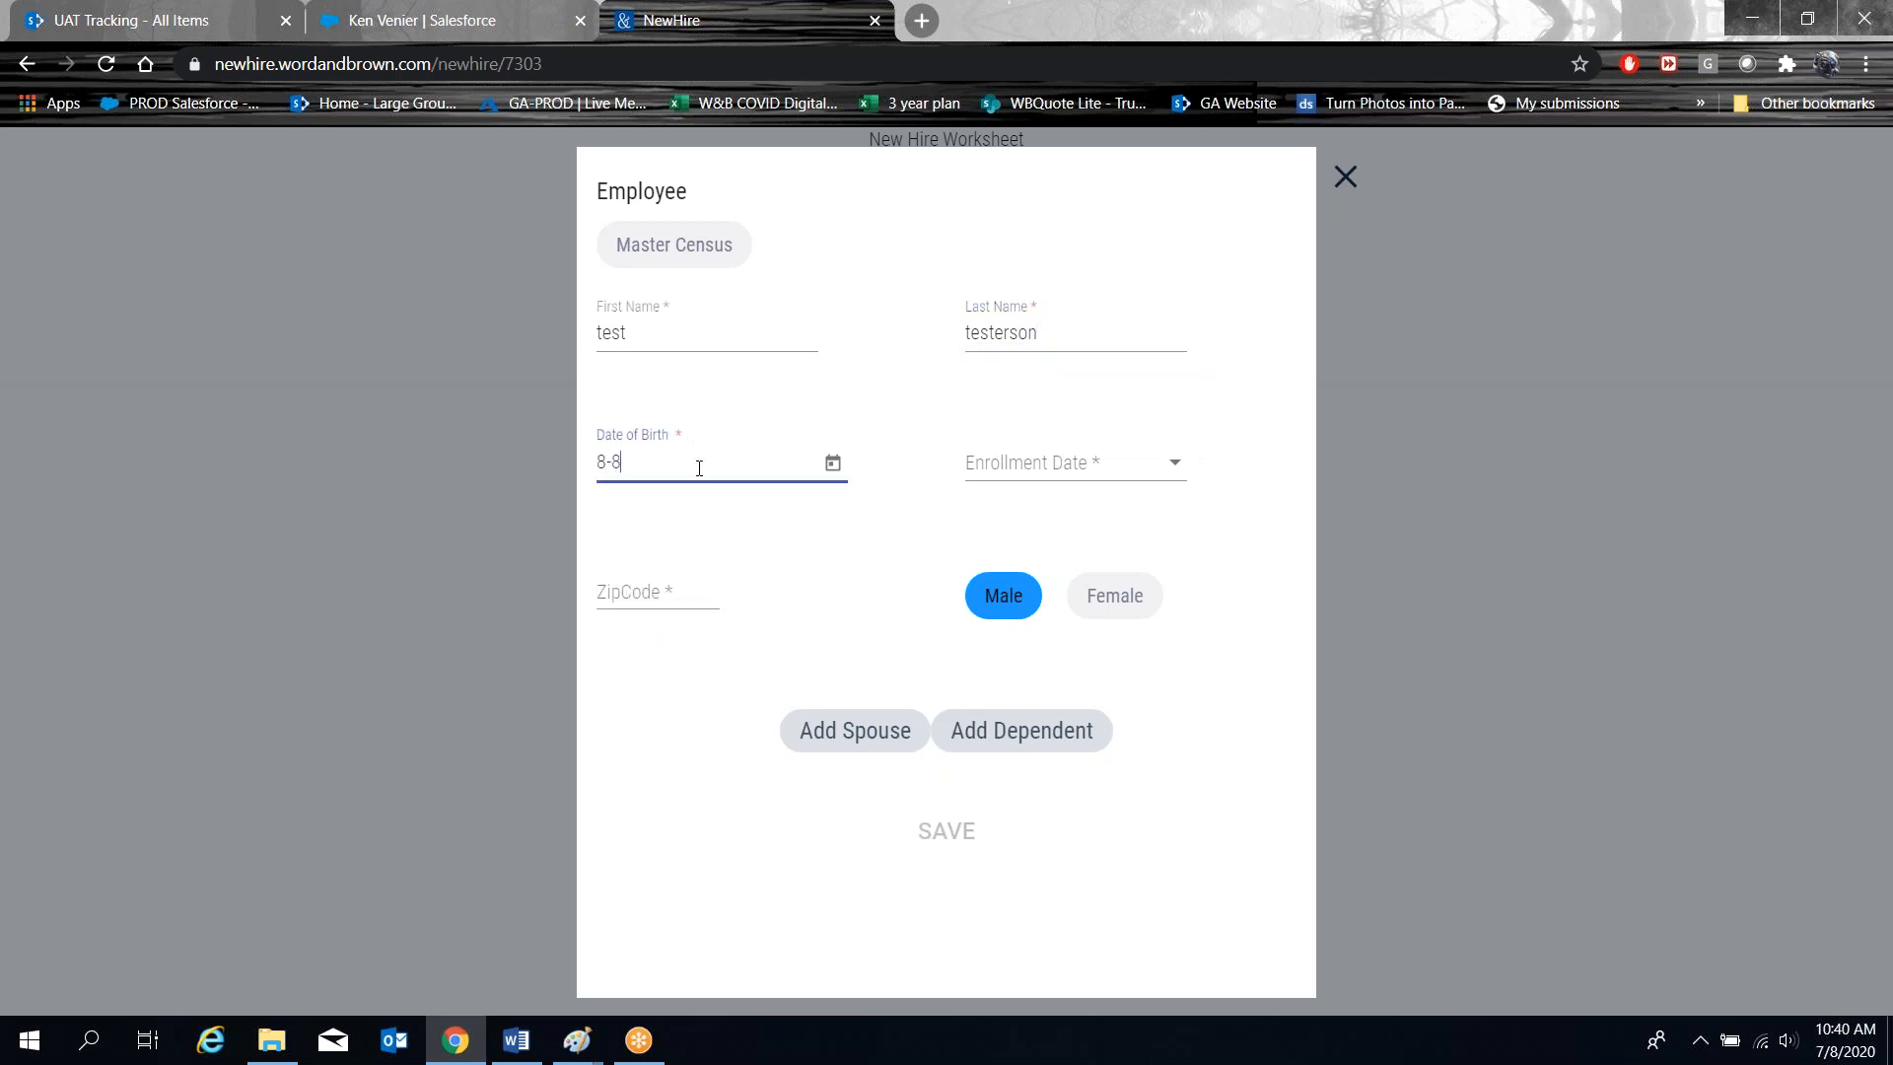
text(-88)
Set enrollment date 8/1/2020, accept the suggested Riverside ZIP code, and save the new hire.
click(1052, 465)
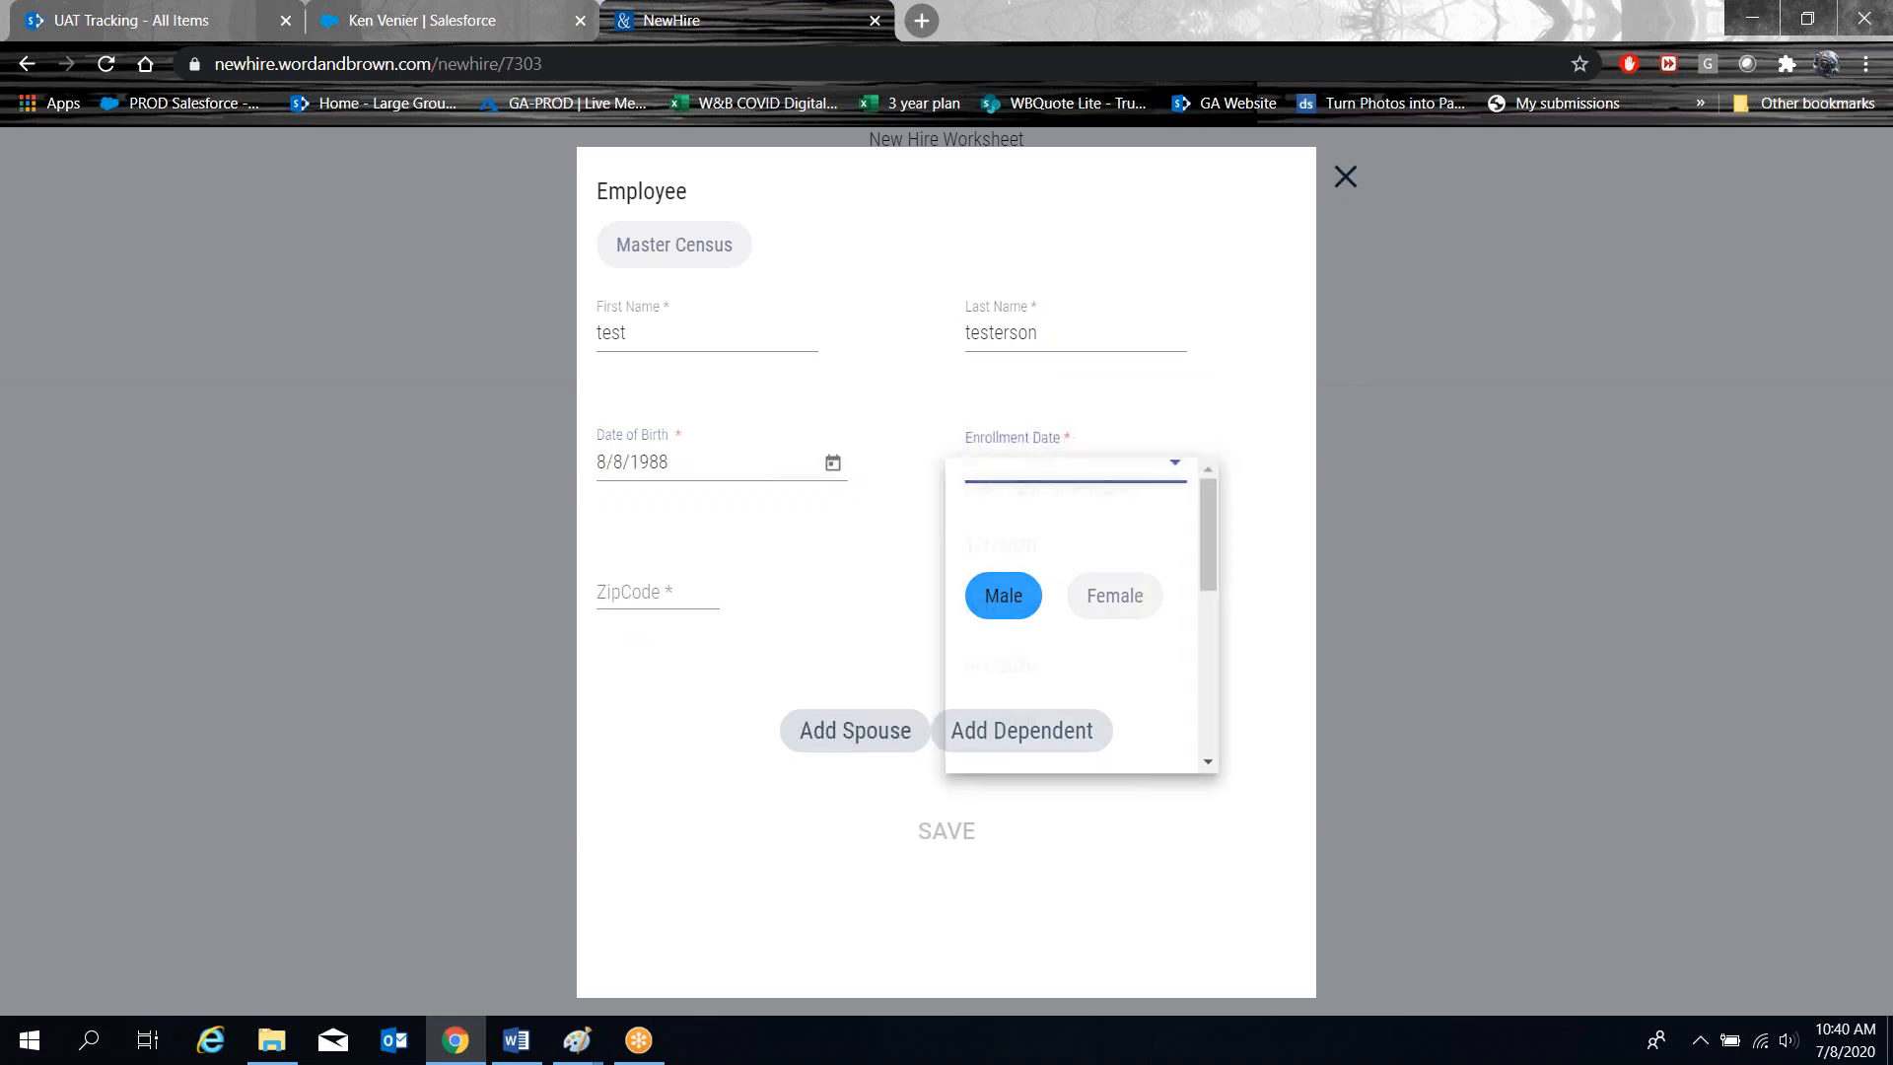
scroll(1084, 681, down, 5)
click(1018, 507)
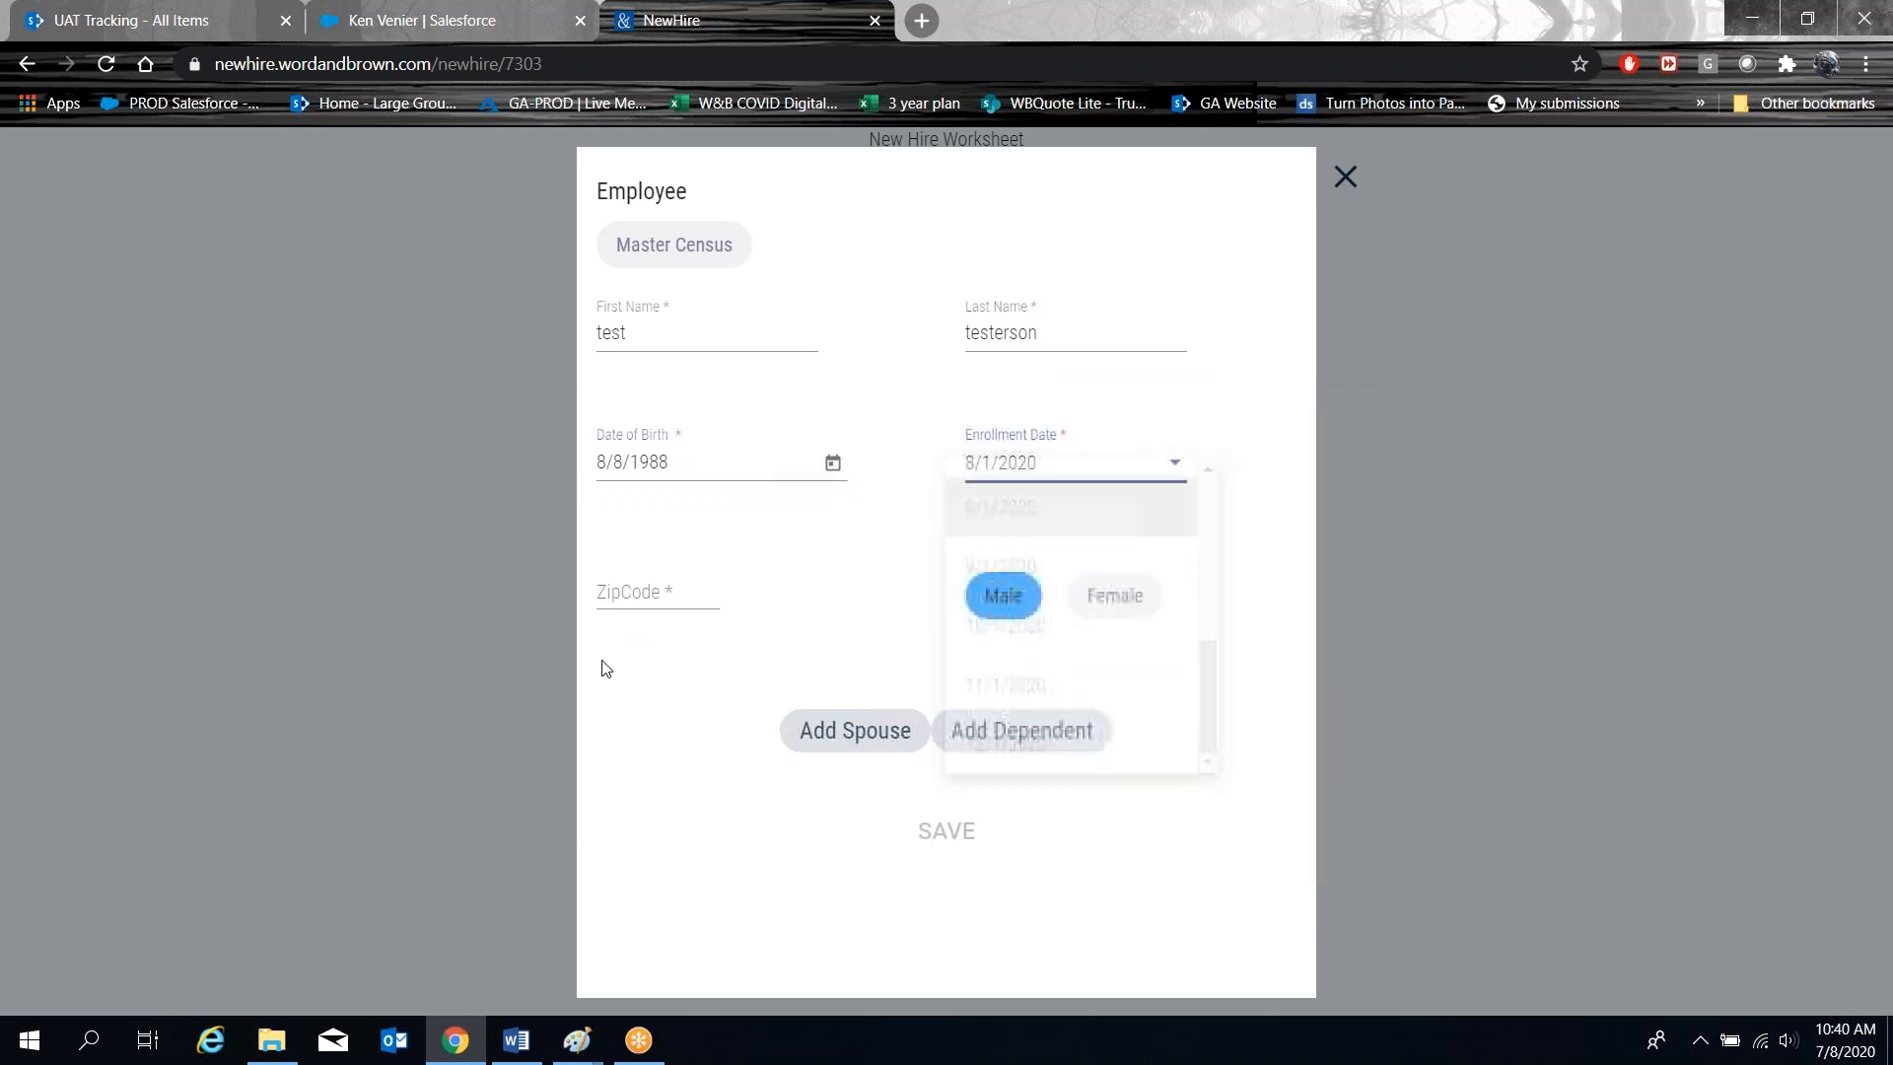
click(606, 591)
click(652, 630)
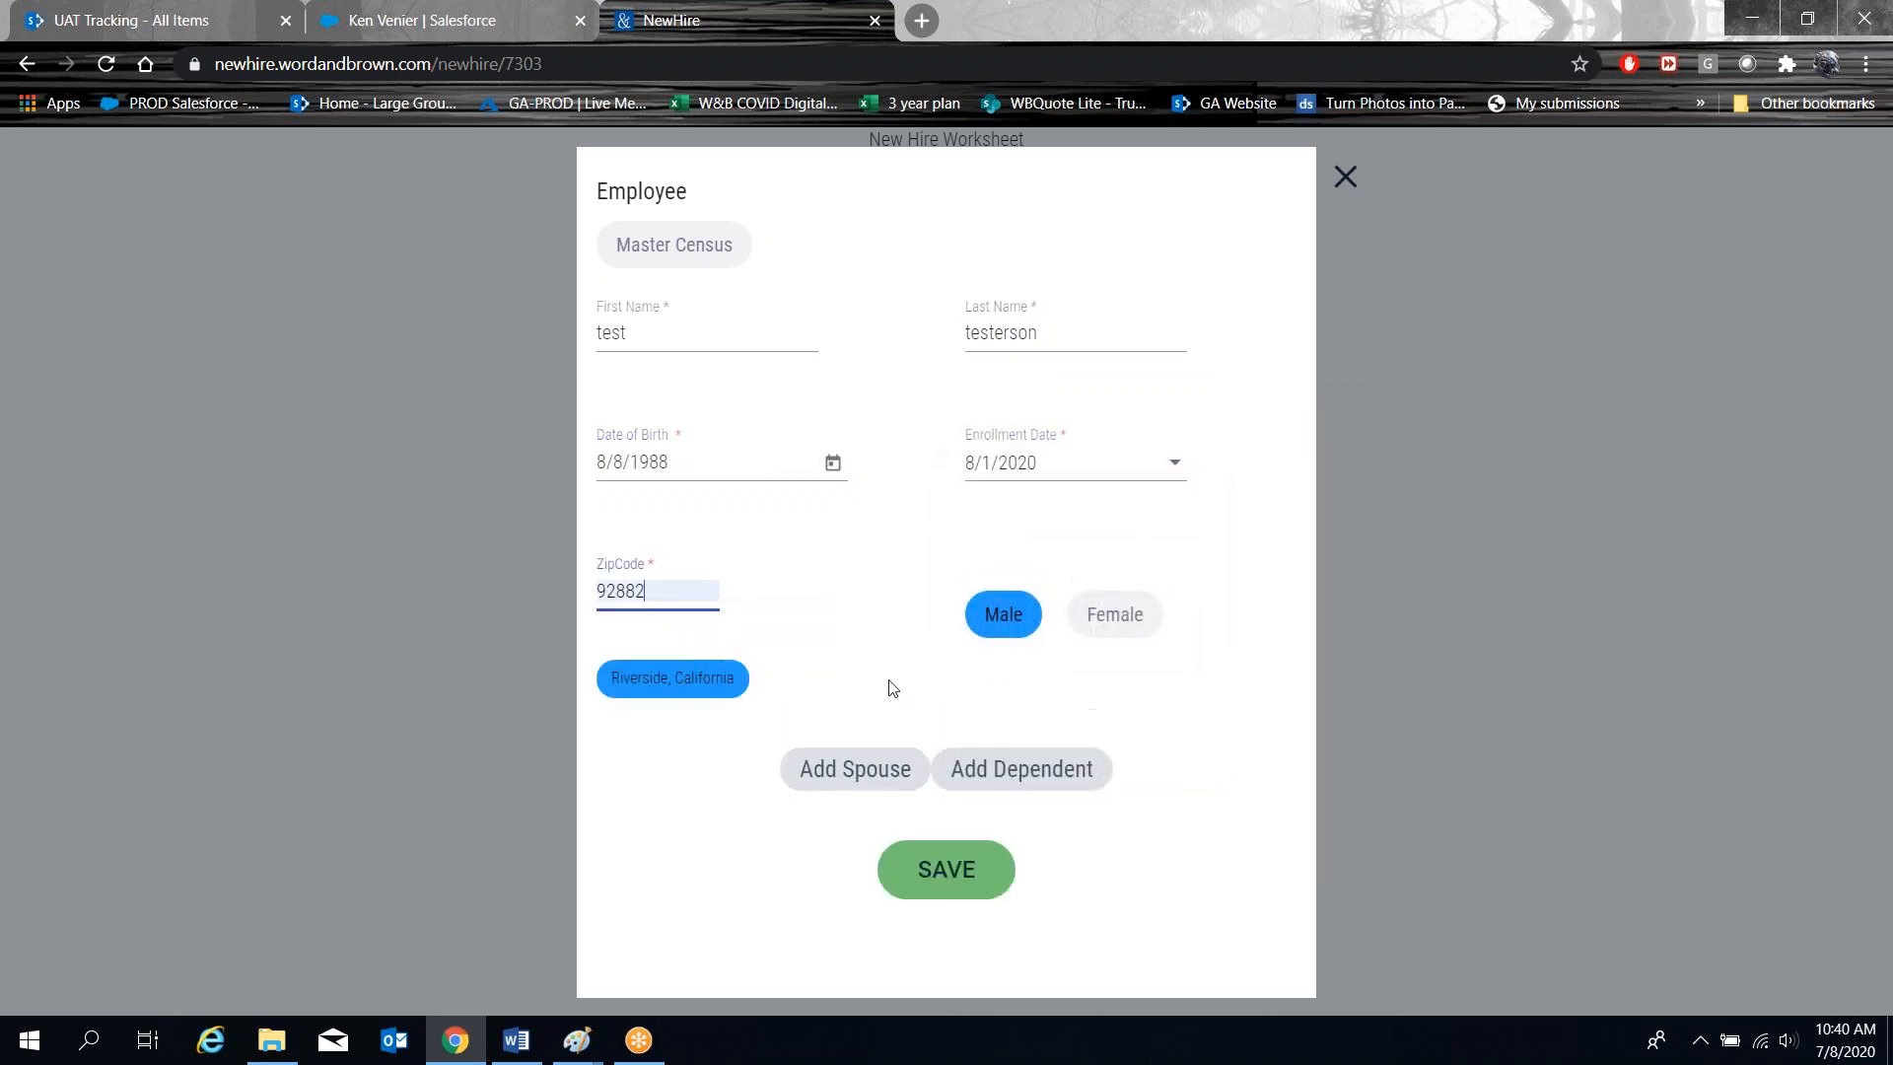
click(963, 873)
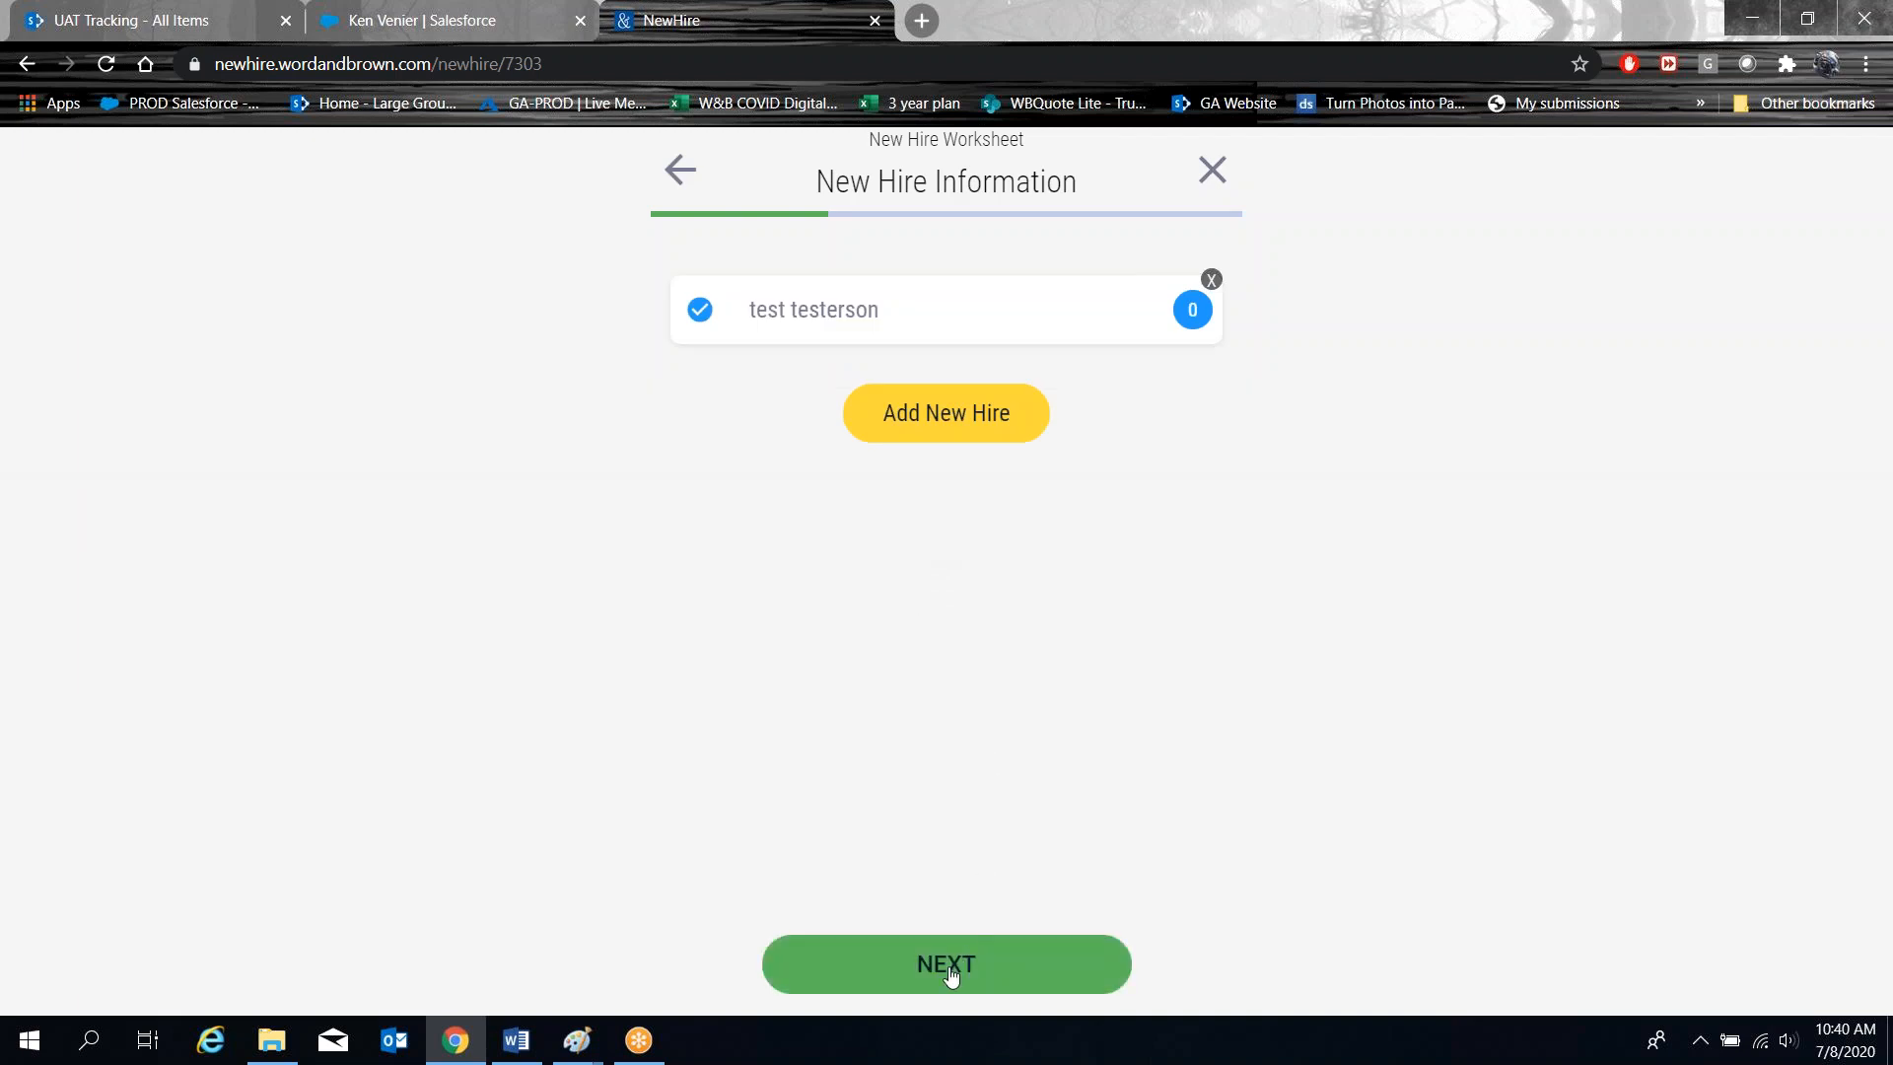
click(948, 970)
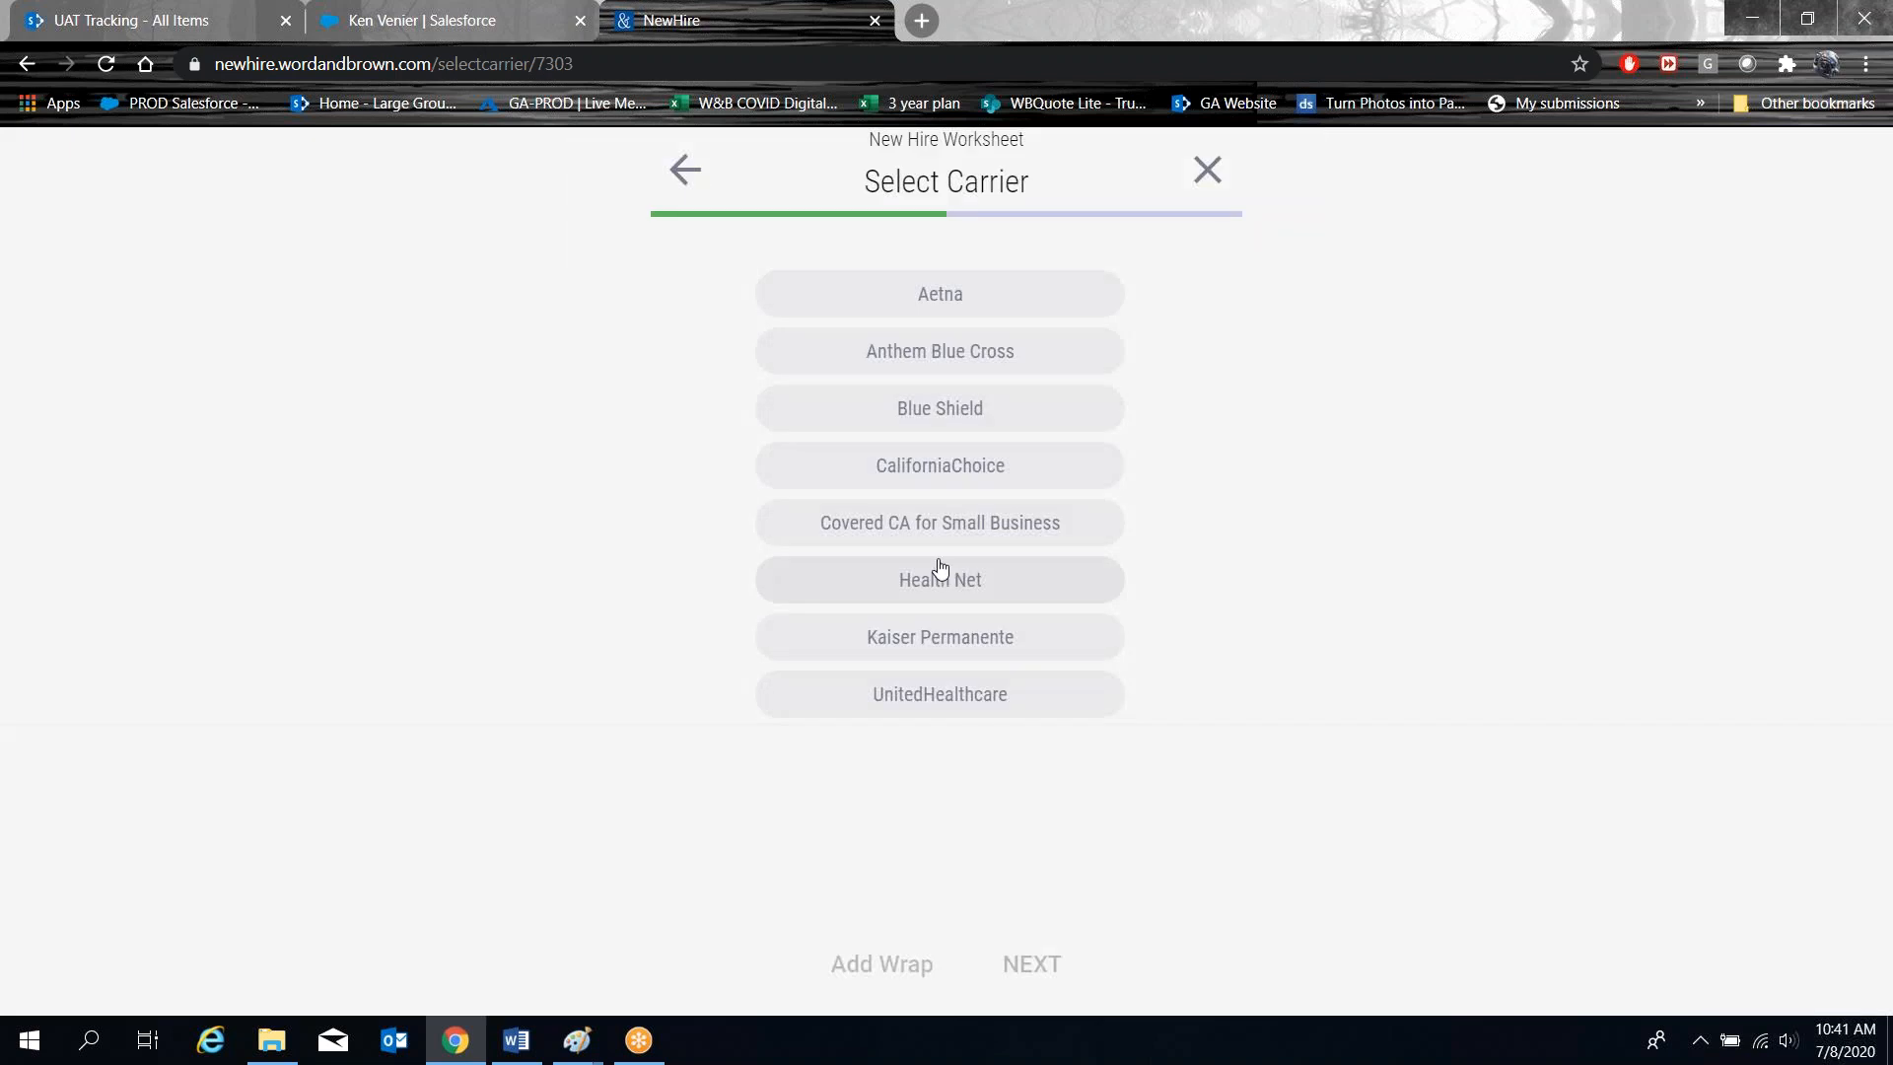
Choose Health Net as the carrier with the B ENHANCED + INF package.
click(936, 577)
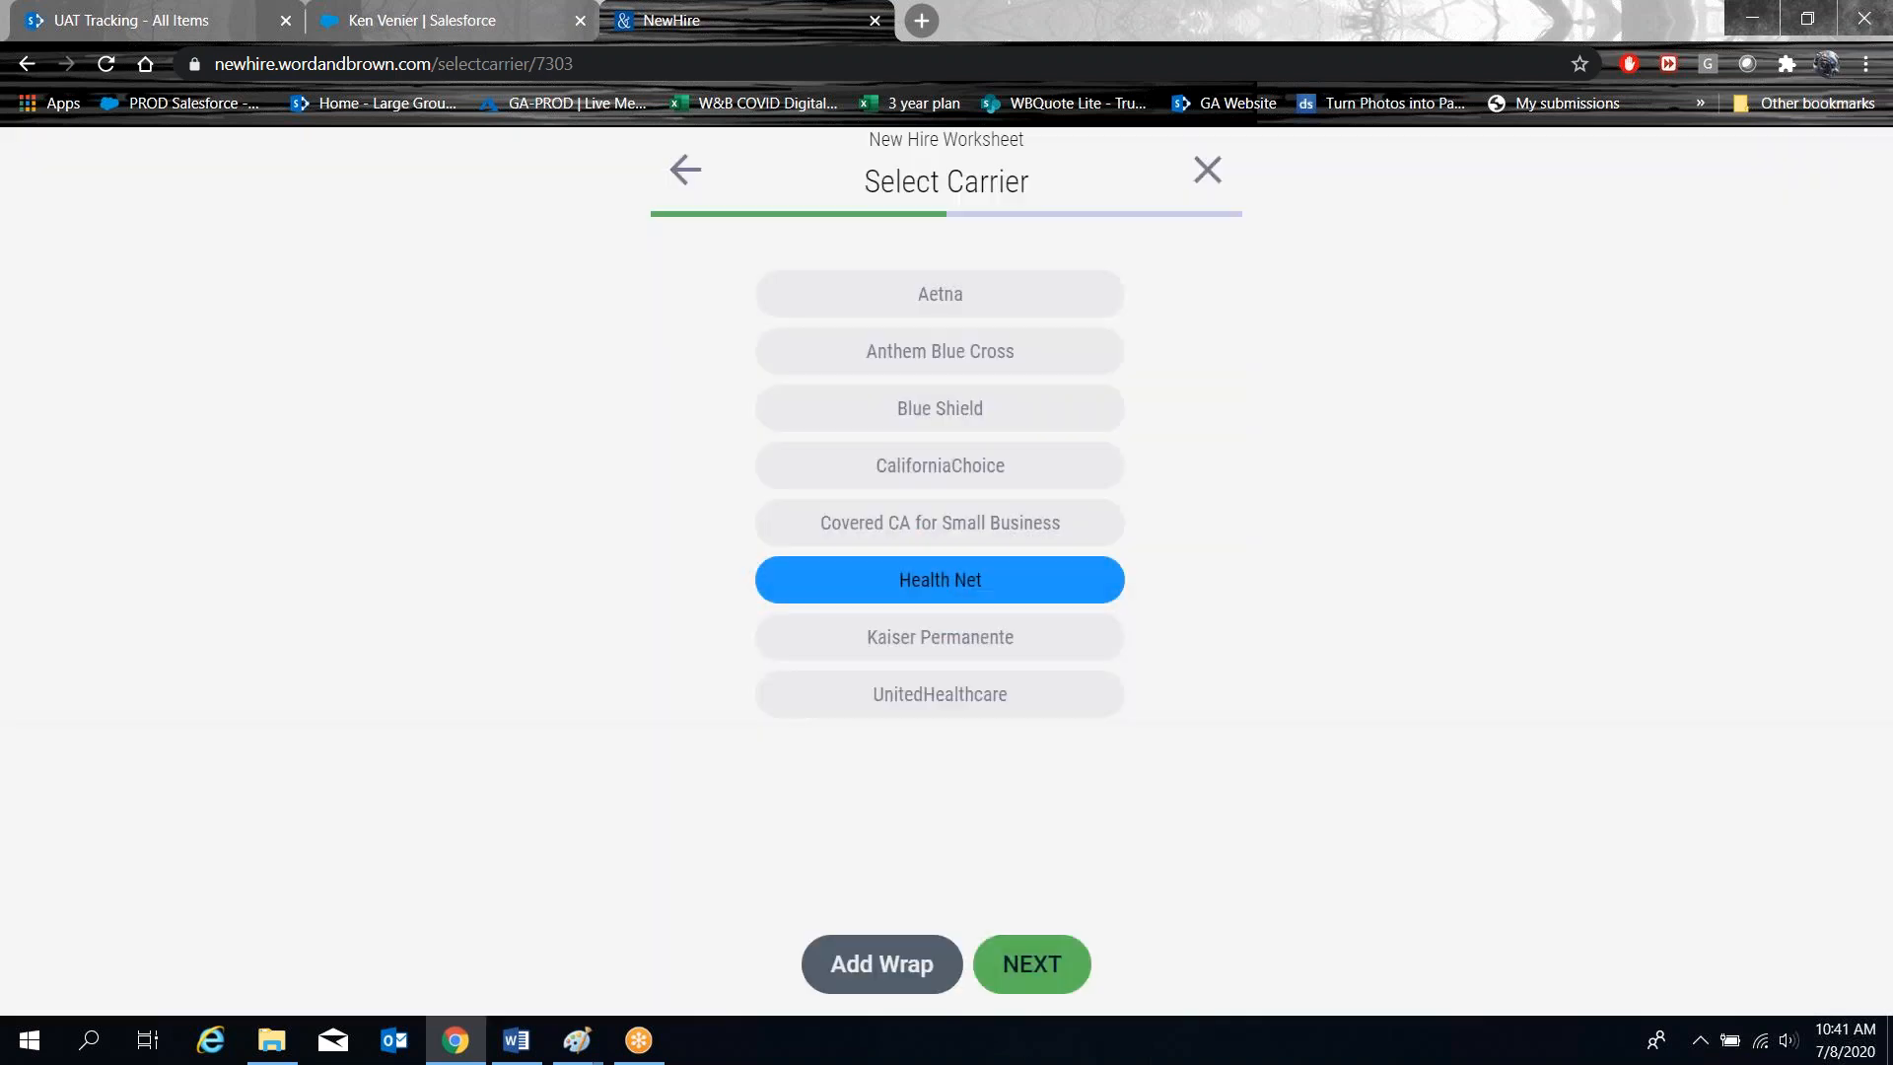
click(1032, 960)
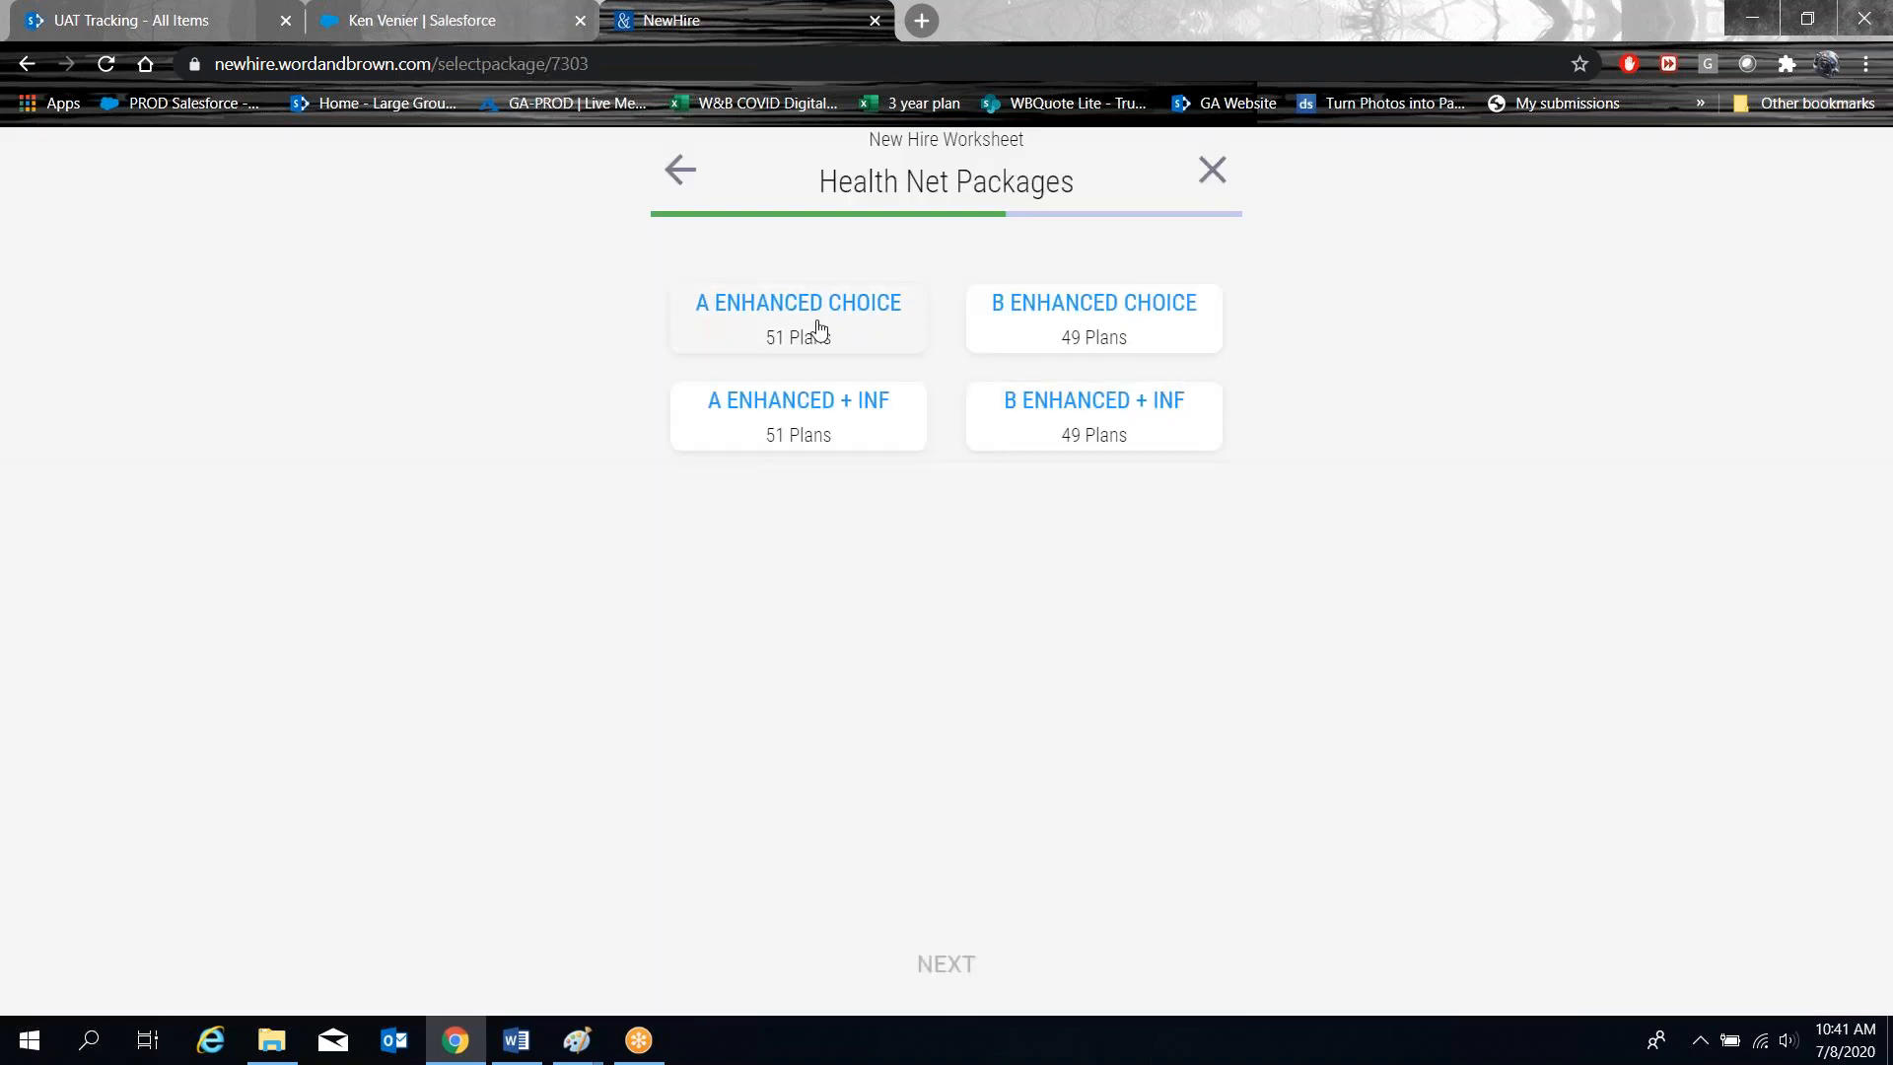
click(1045, 443)
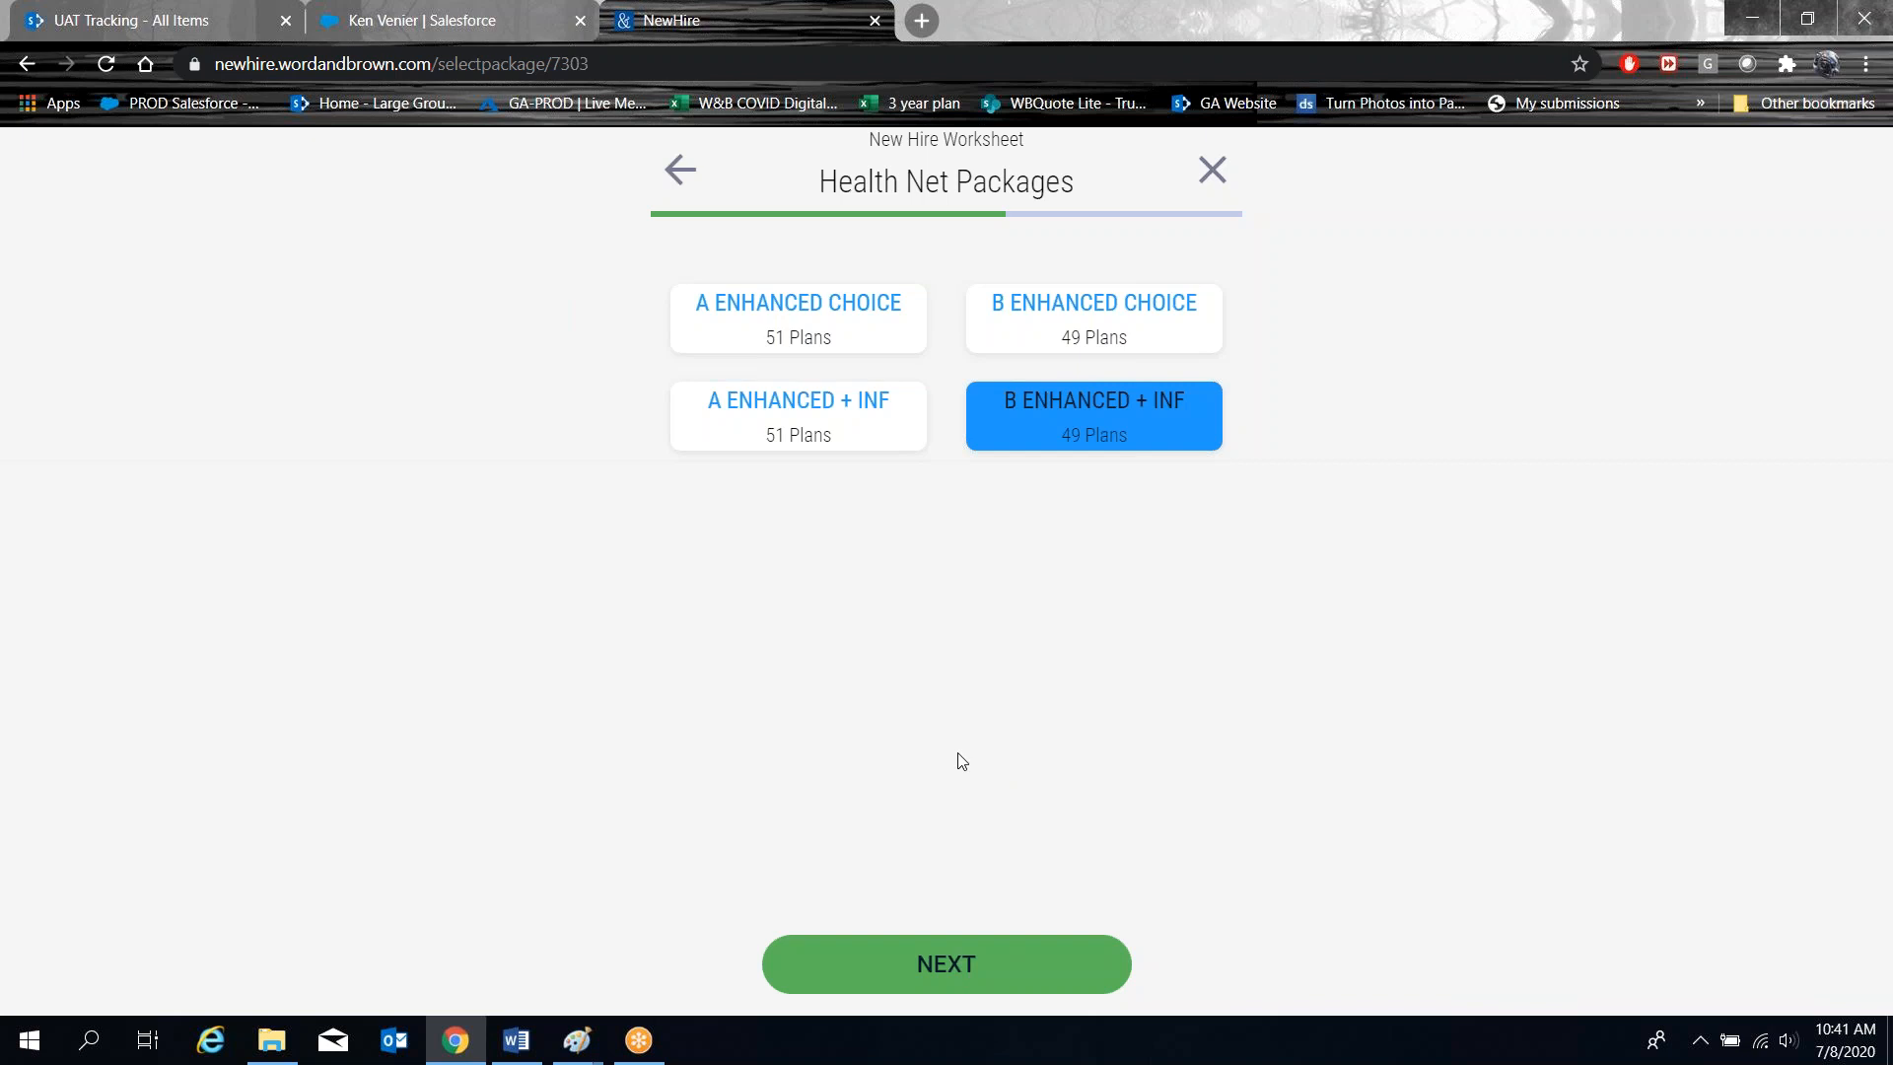
click(941, 971)
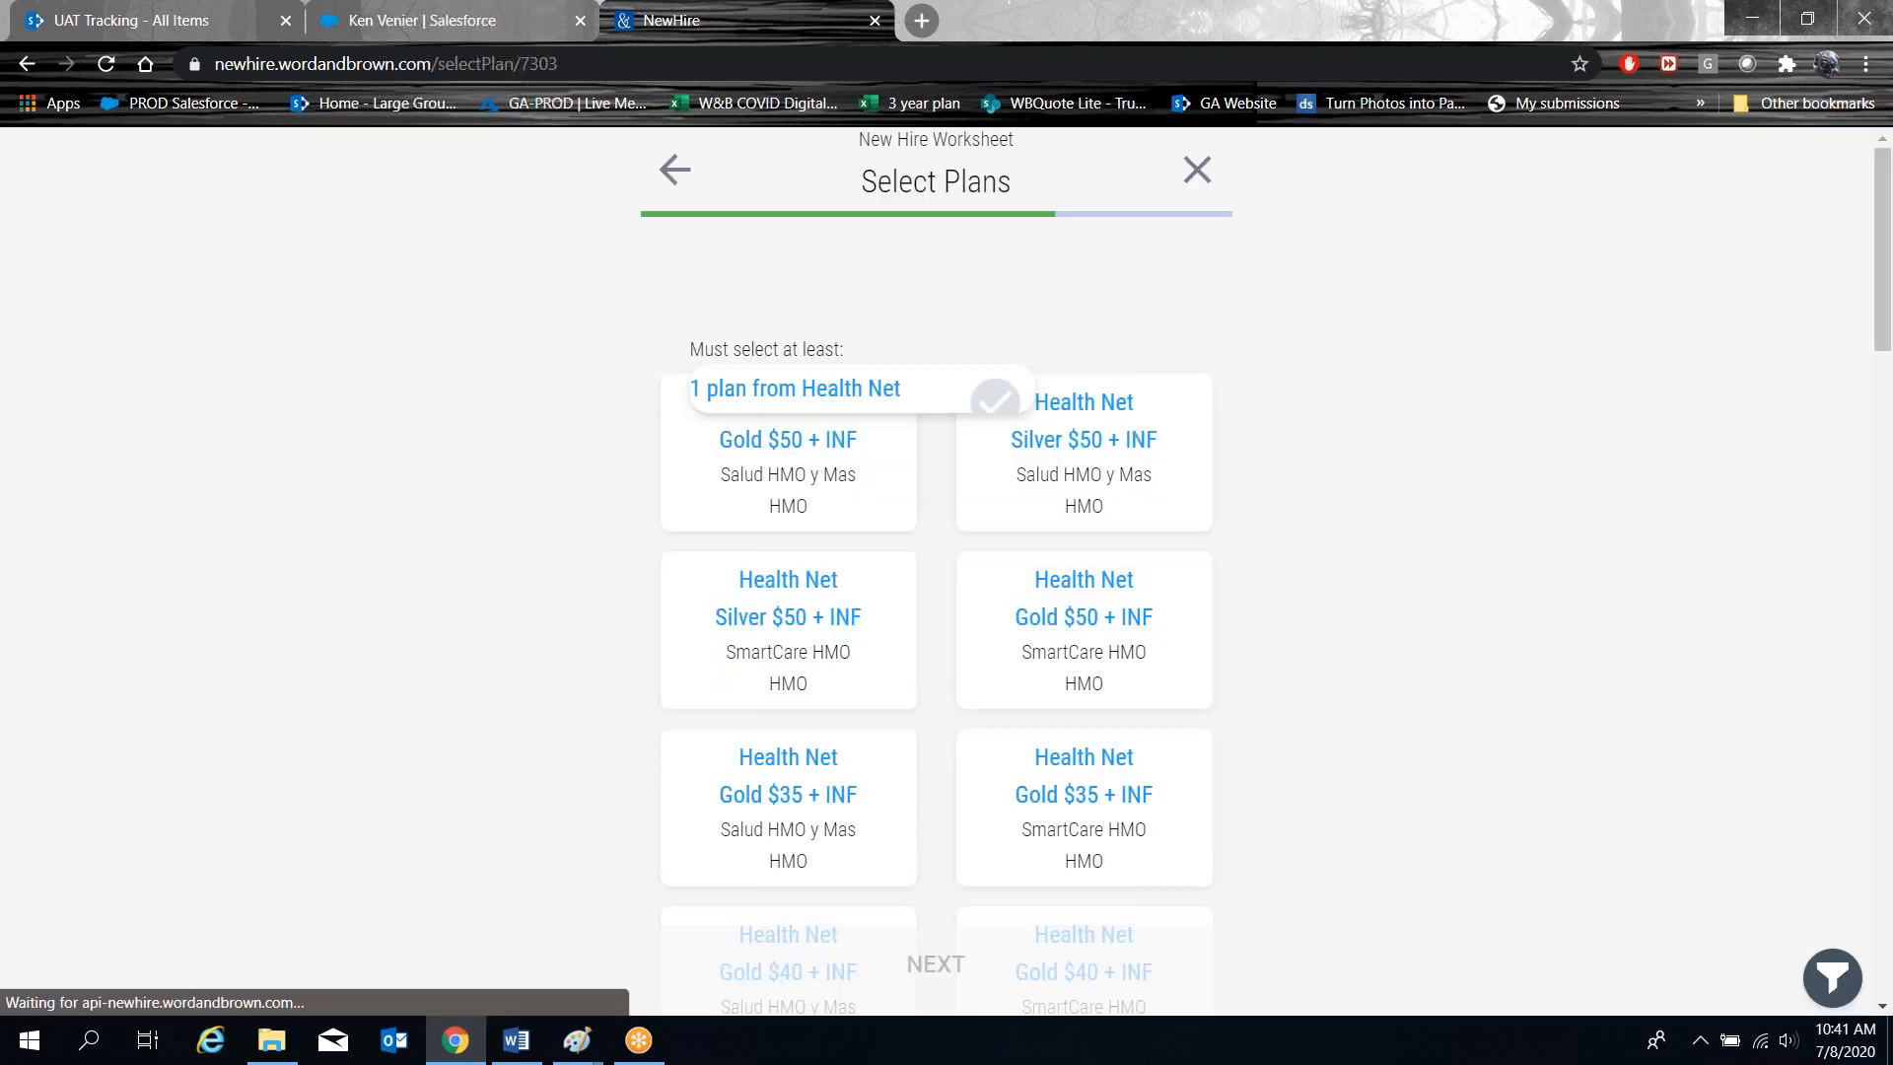
Select the Silver $50 + INF SmartCare, Gold $50 + INF SmartCare and Gold $35 + INF plans.
click(912, 729)
click(985, 689)
click(1071, 837)
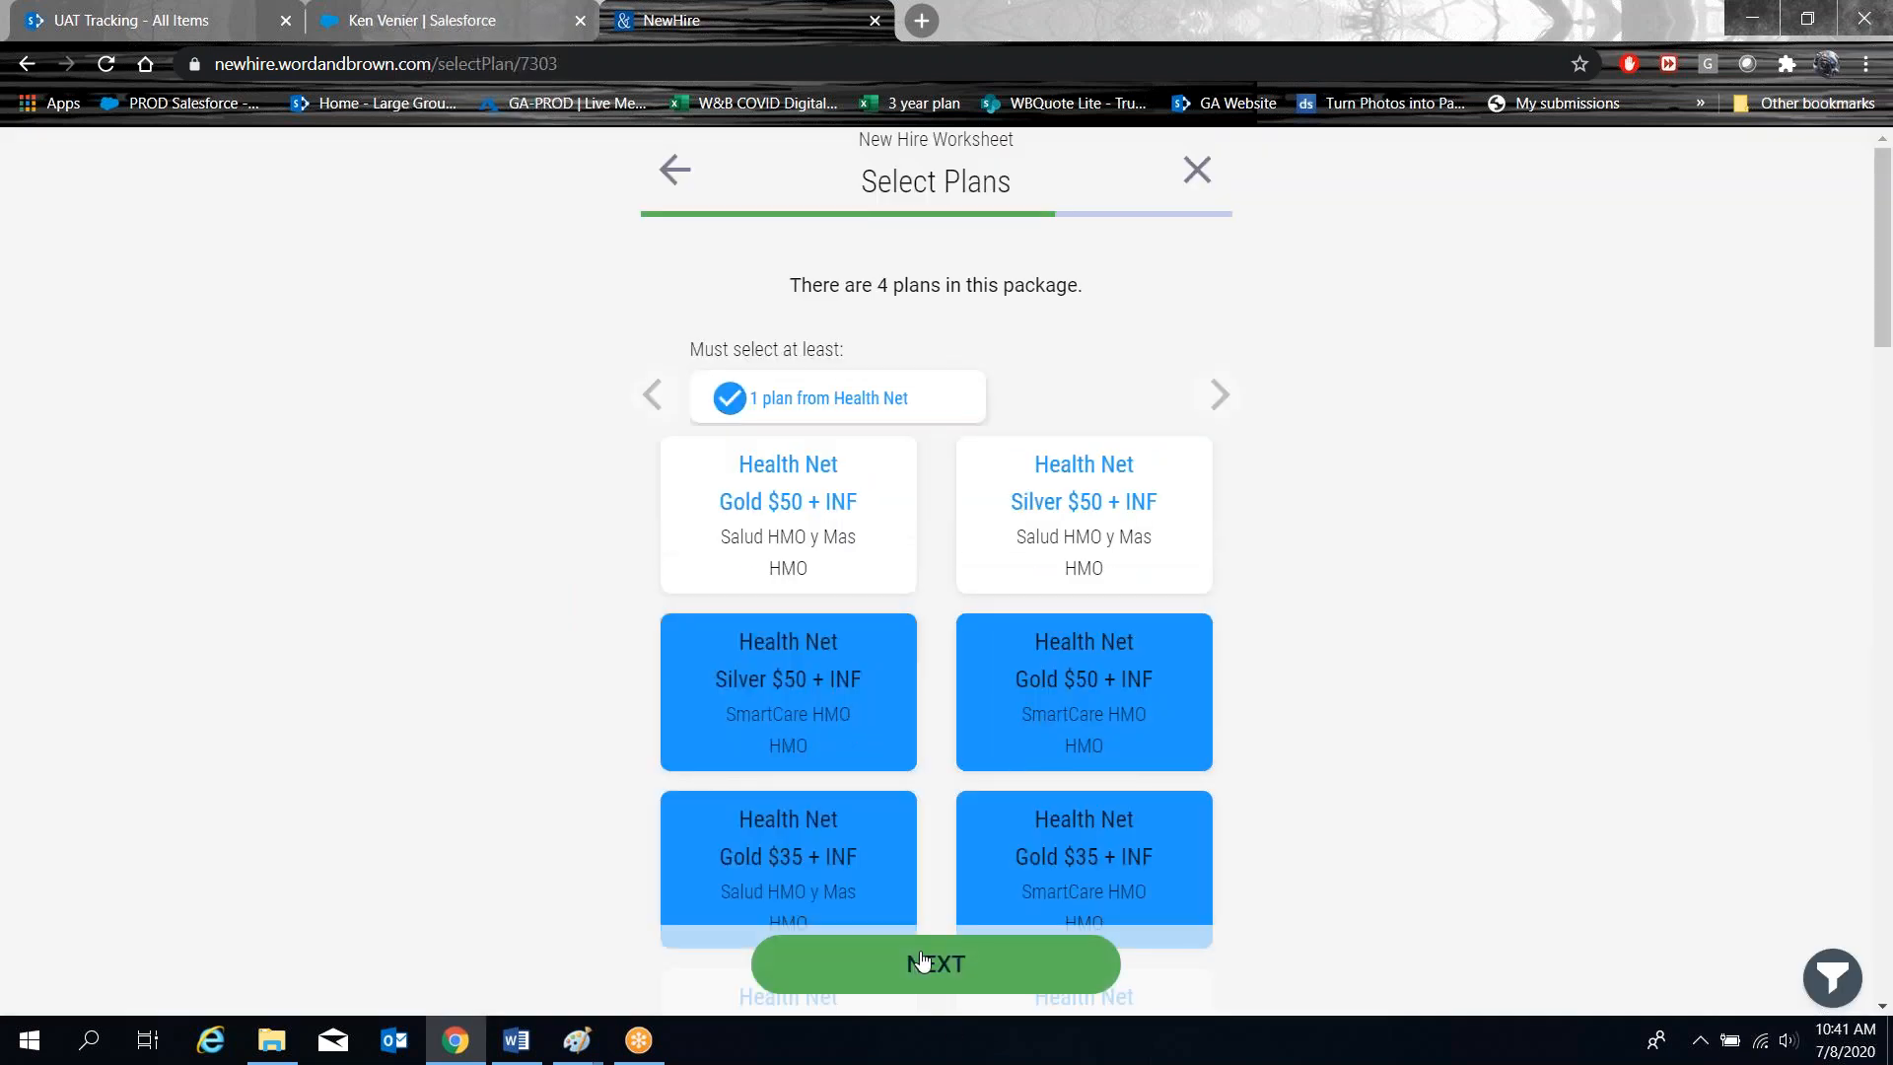
click(937, 963)
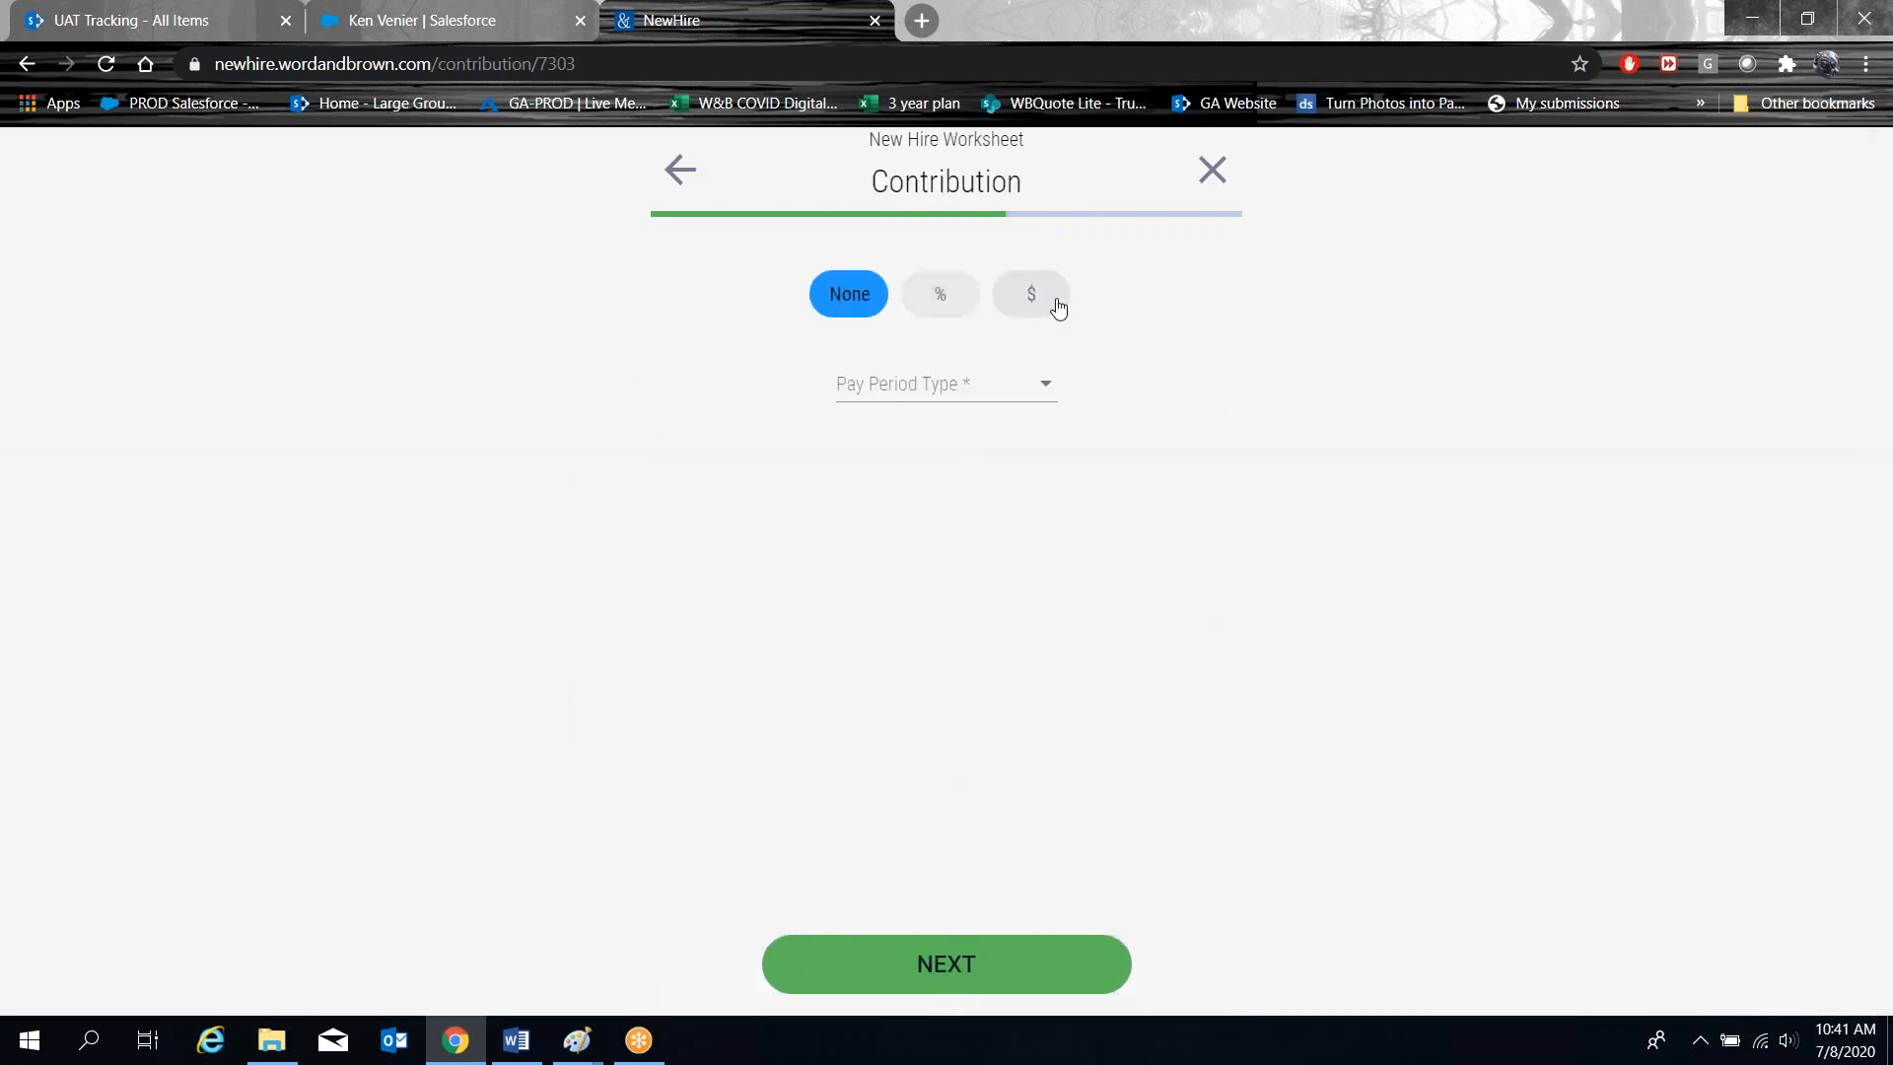
Make the contribution a percentage of the lowest cost plan, 50% for employee and dependents.
click(941, 314)
click(913, 429)
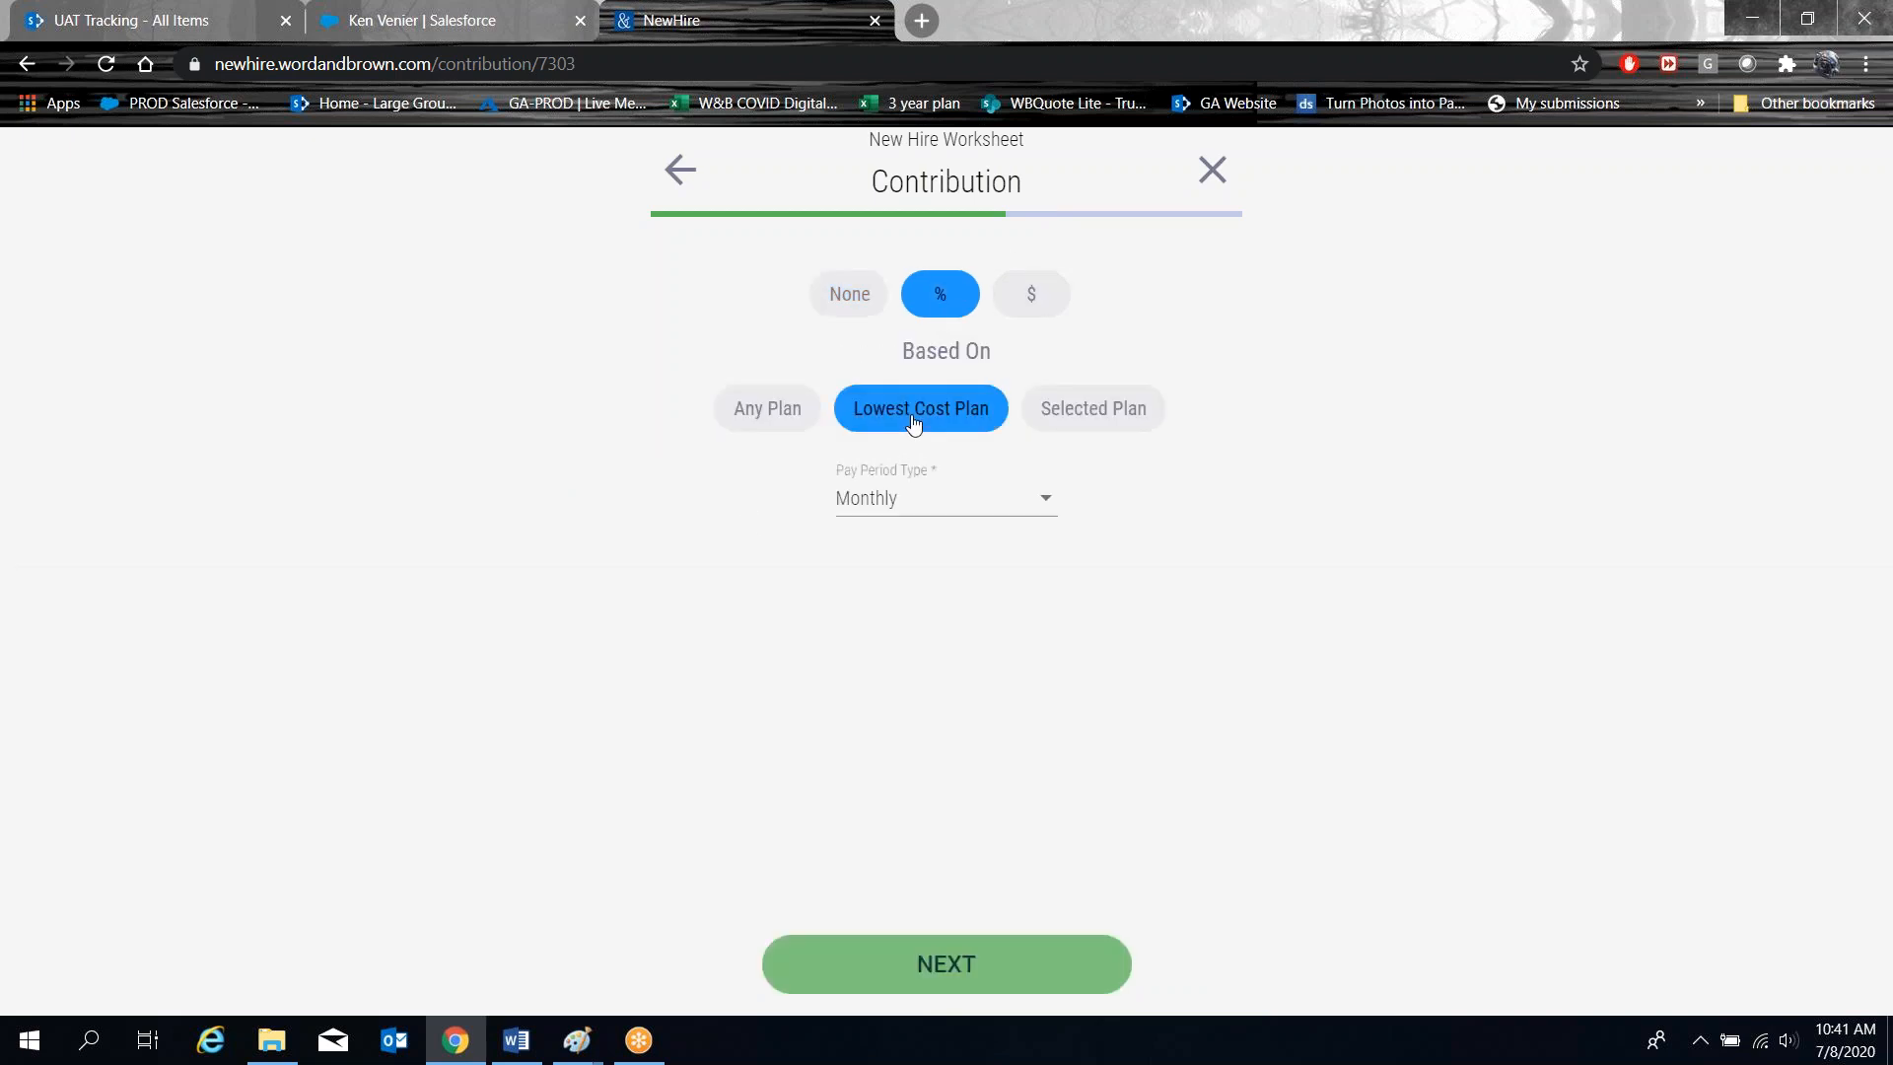
click(948, 958)
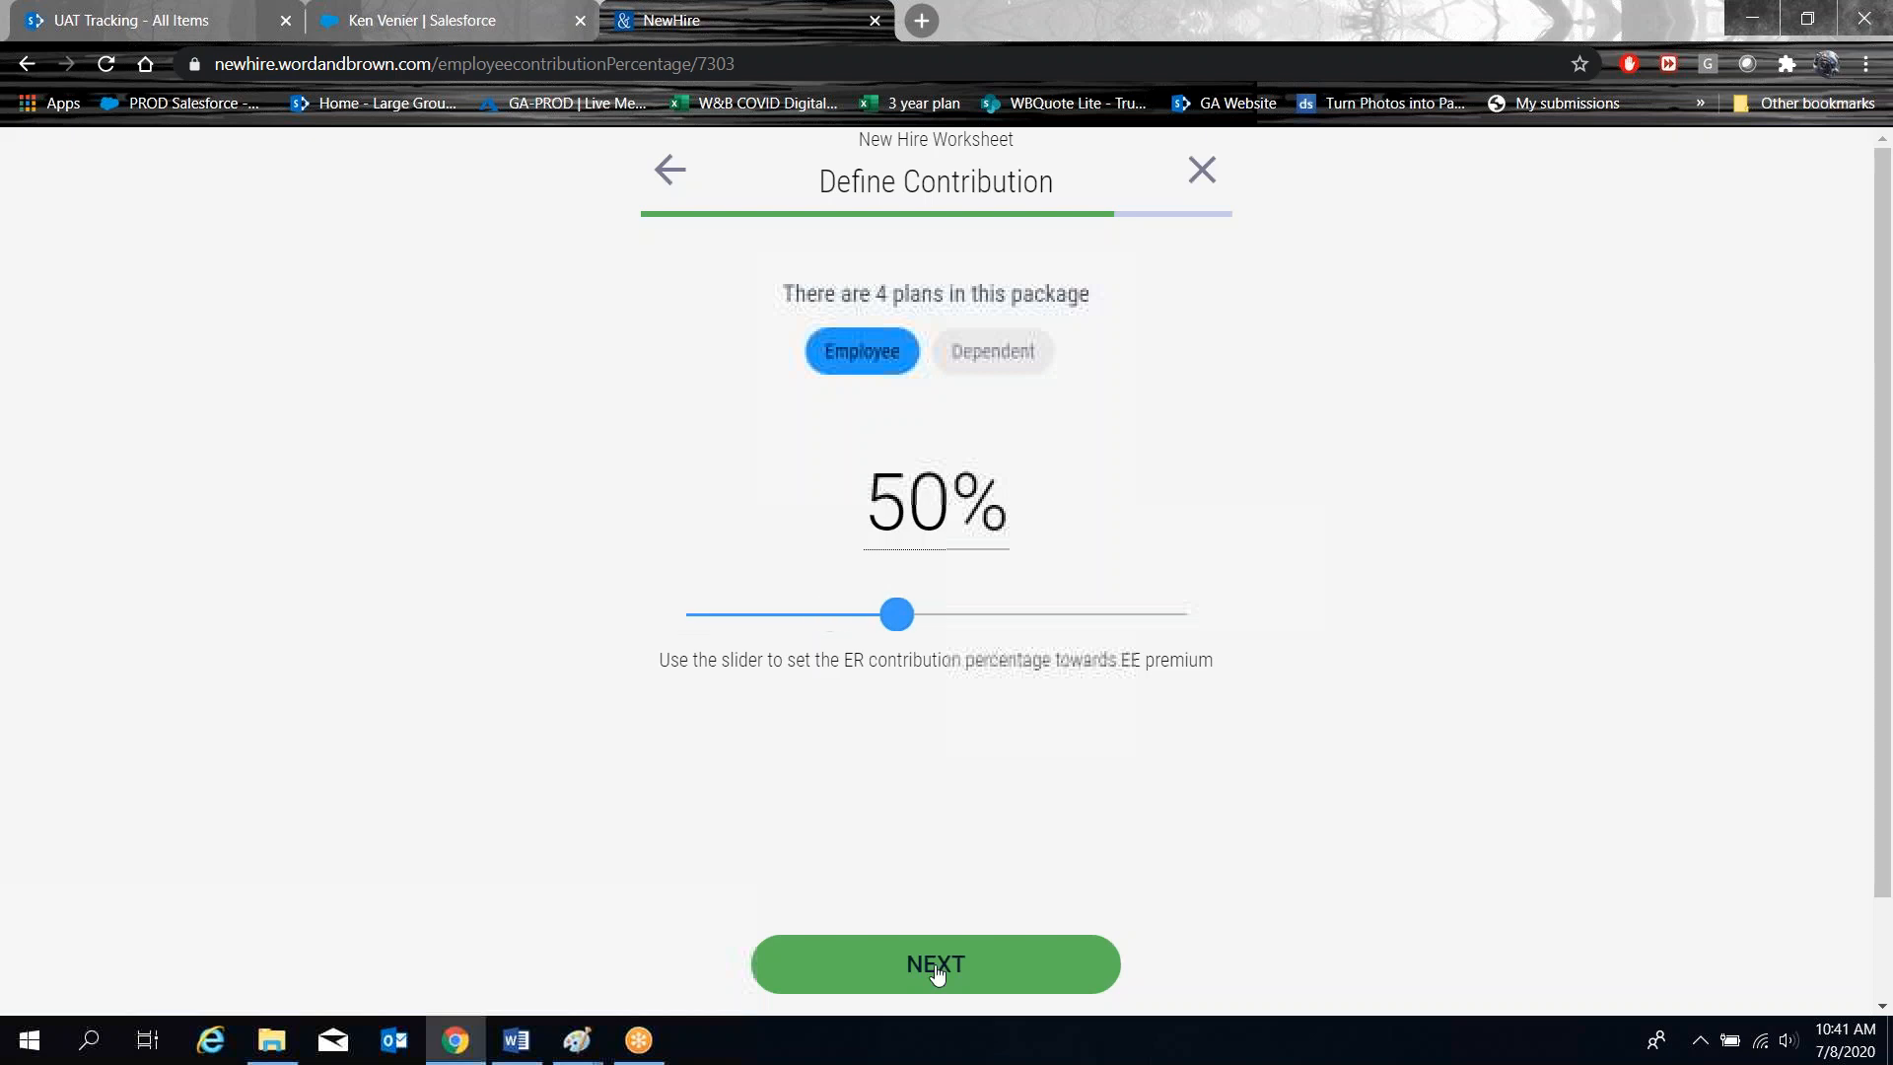
click(1007, 353)
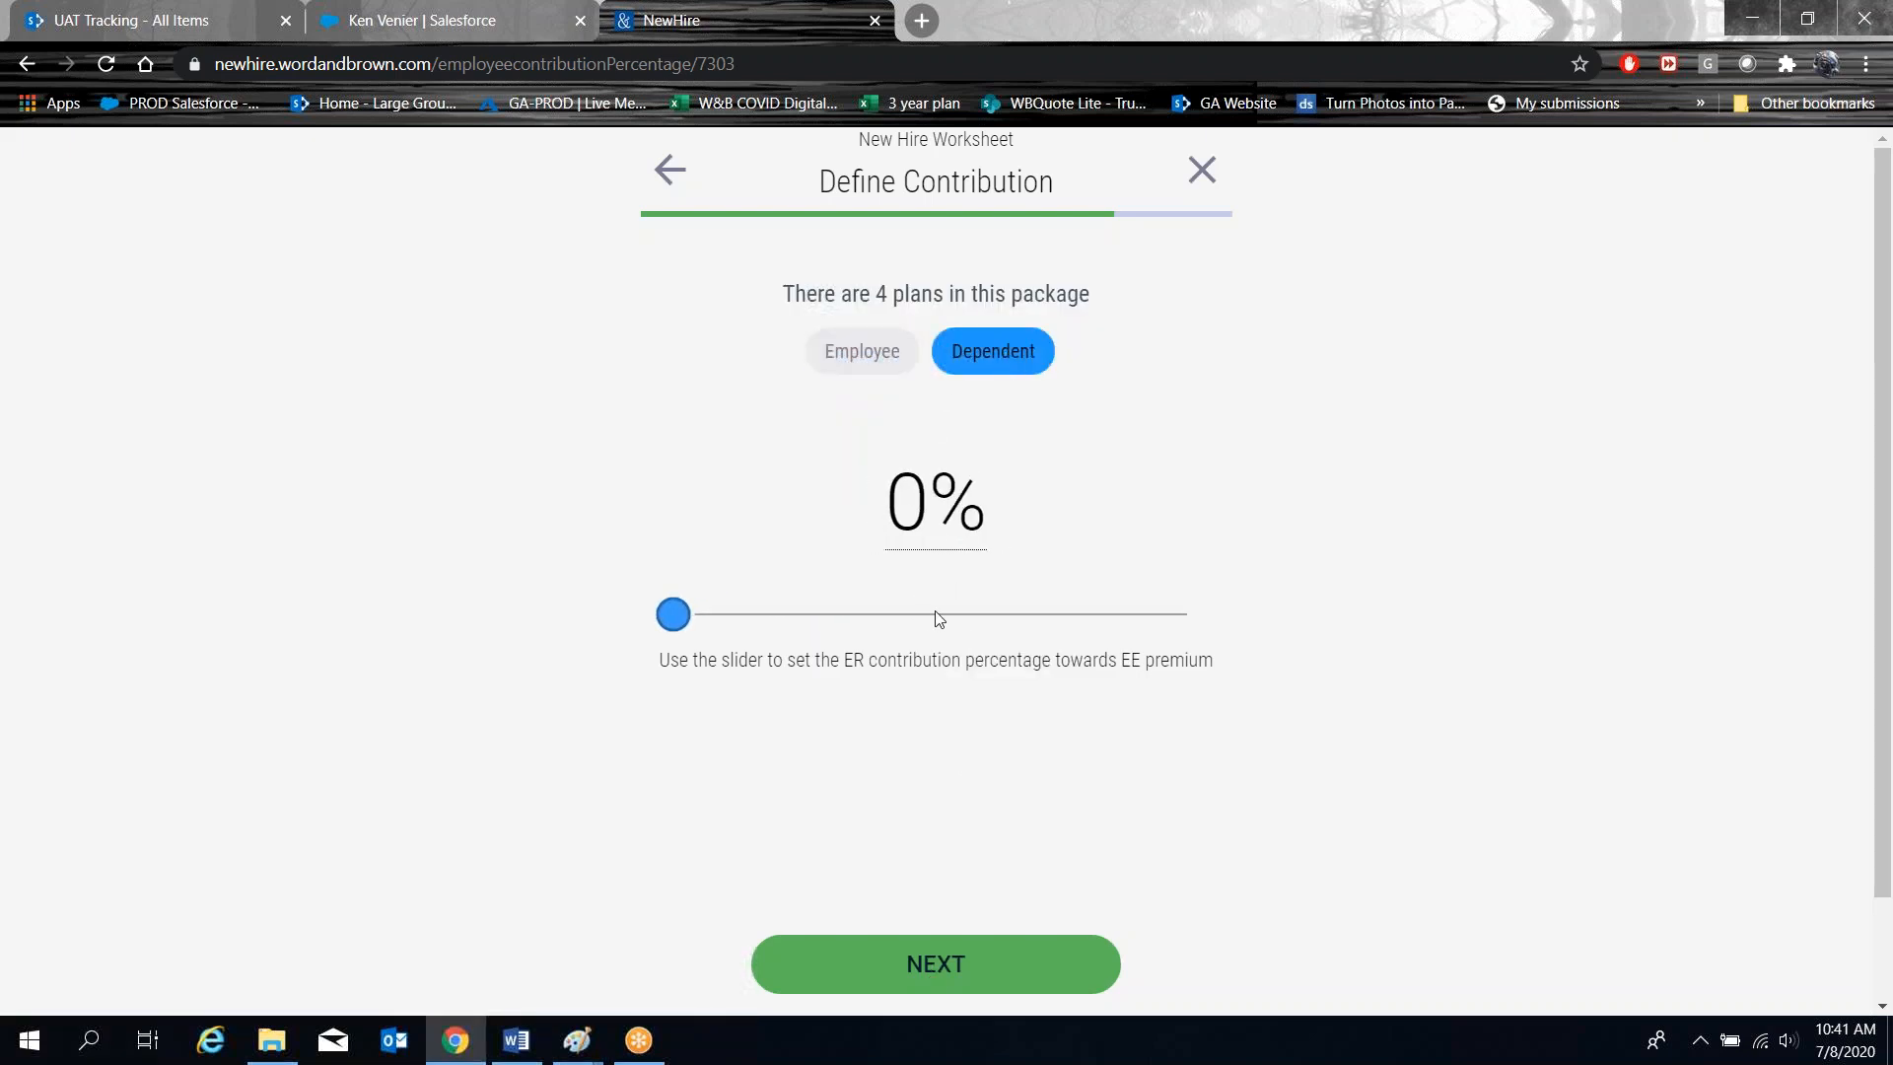
click(935, 974)
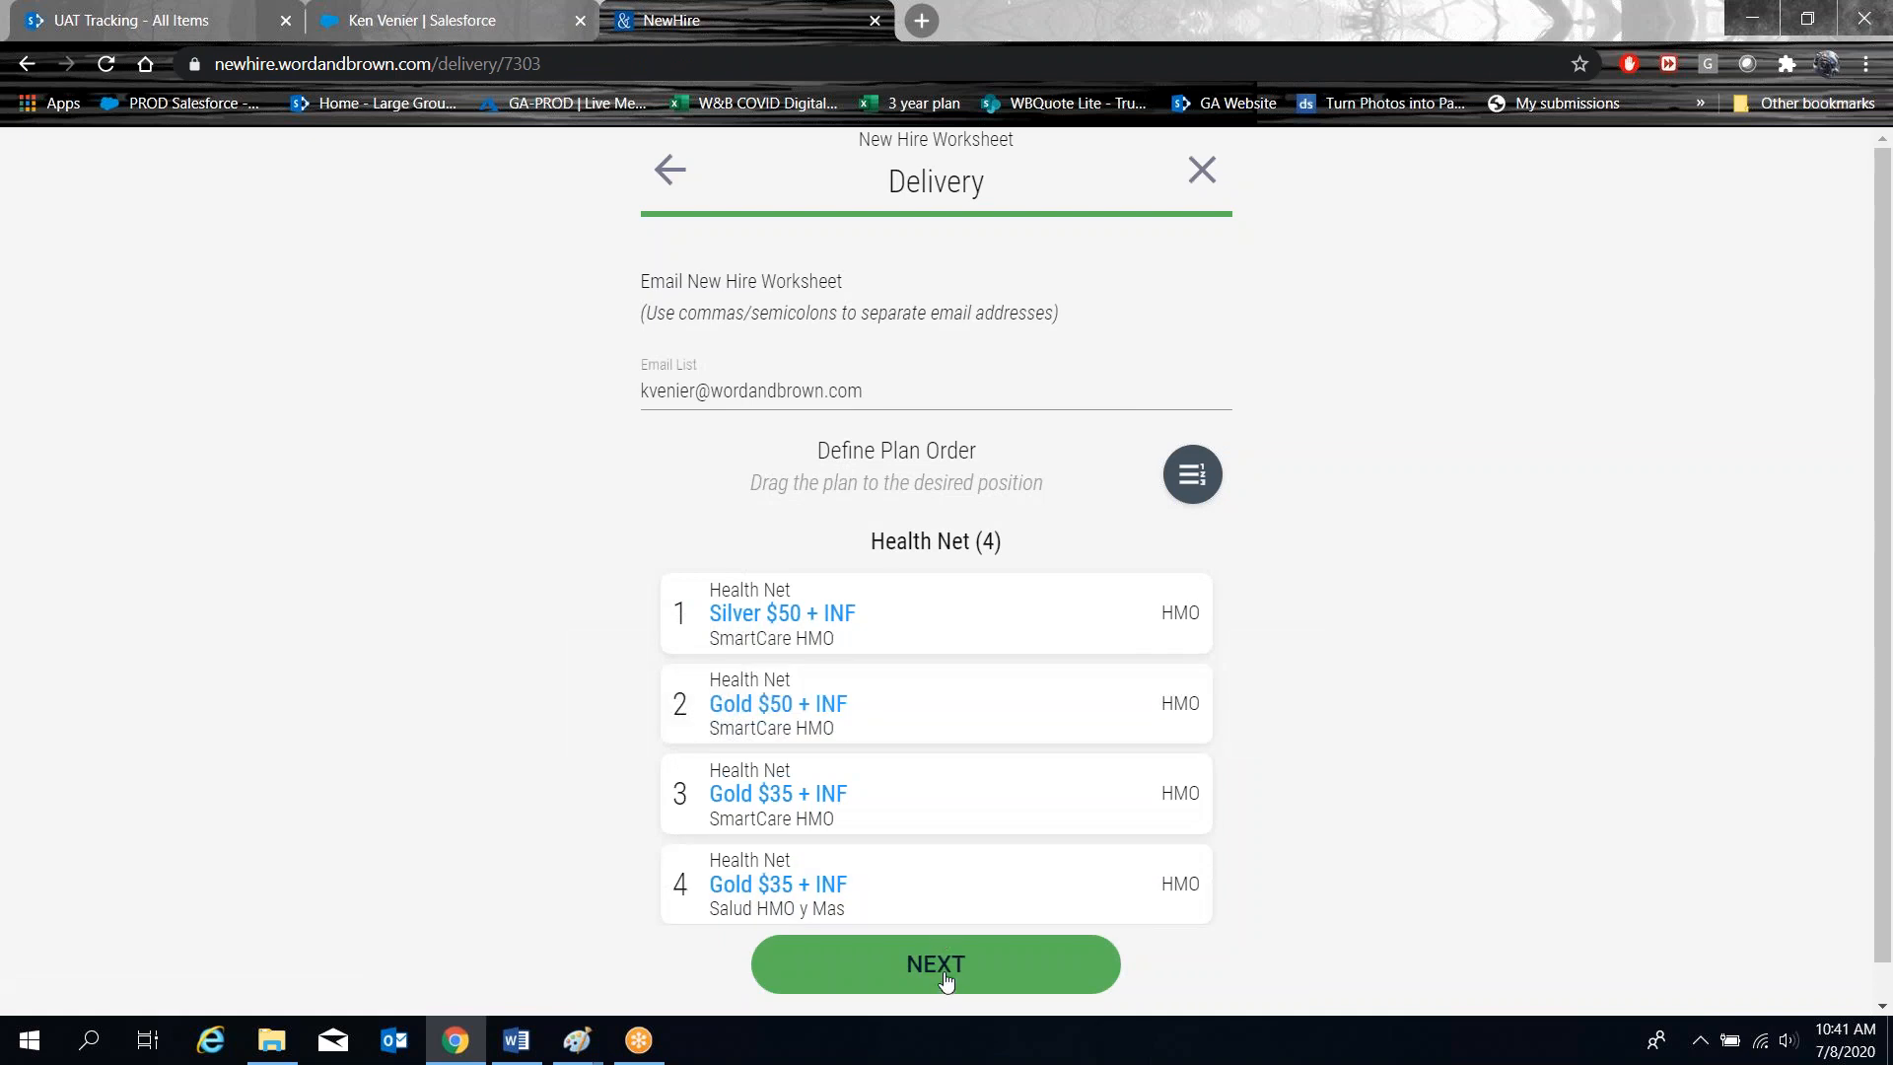
Submit the Health Net New Hire Worksheet for e-mailing and acknowledge the success message.
click(946, 979)
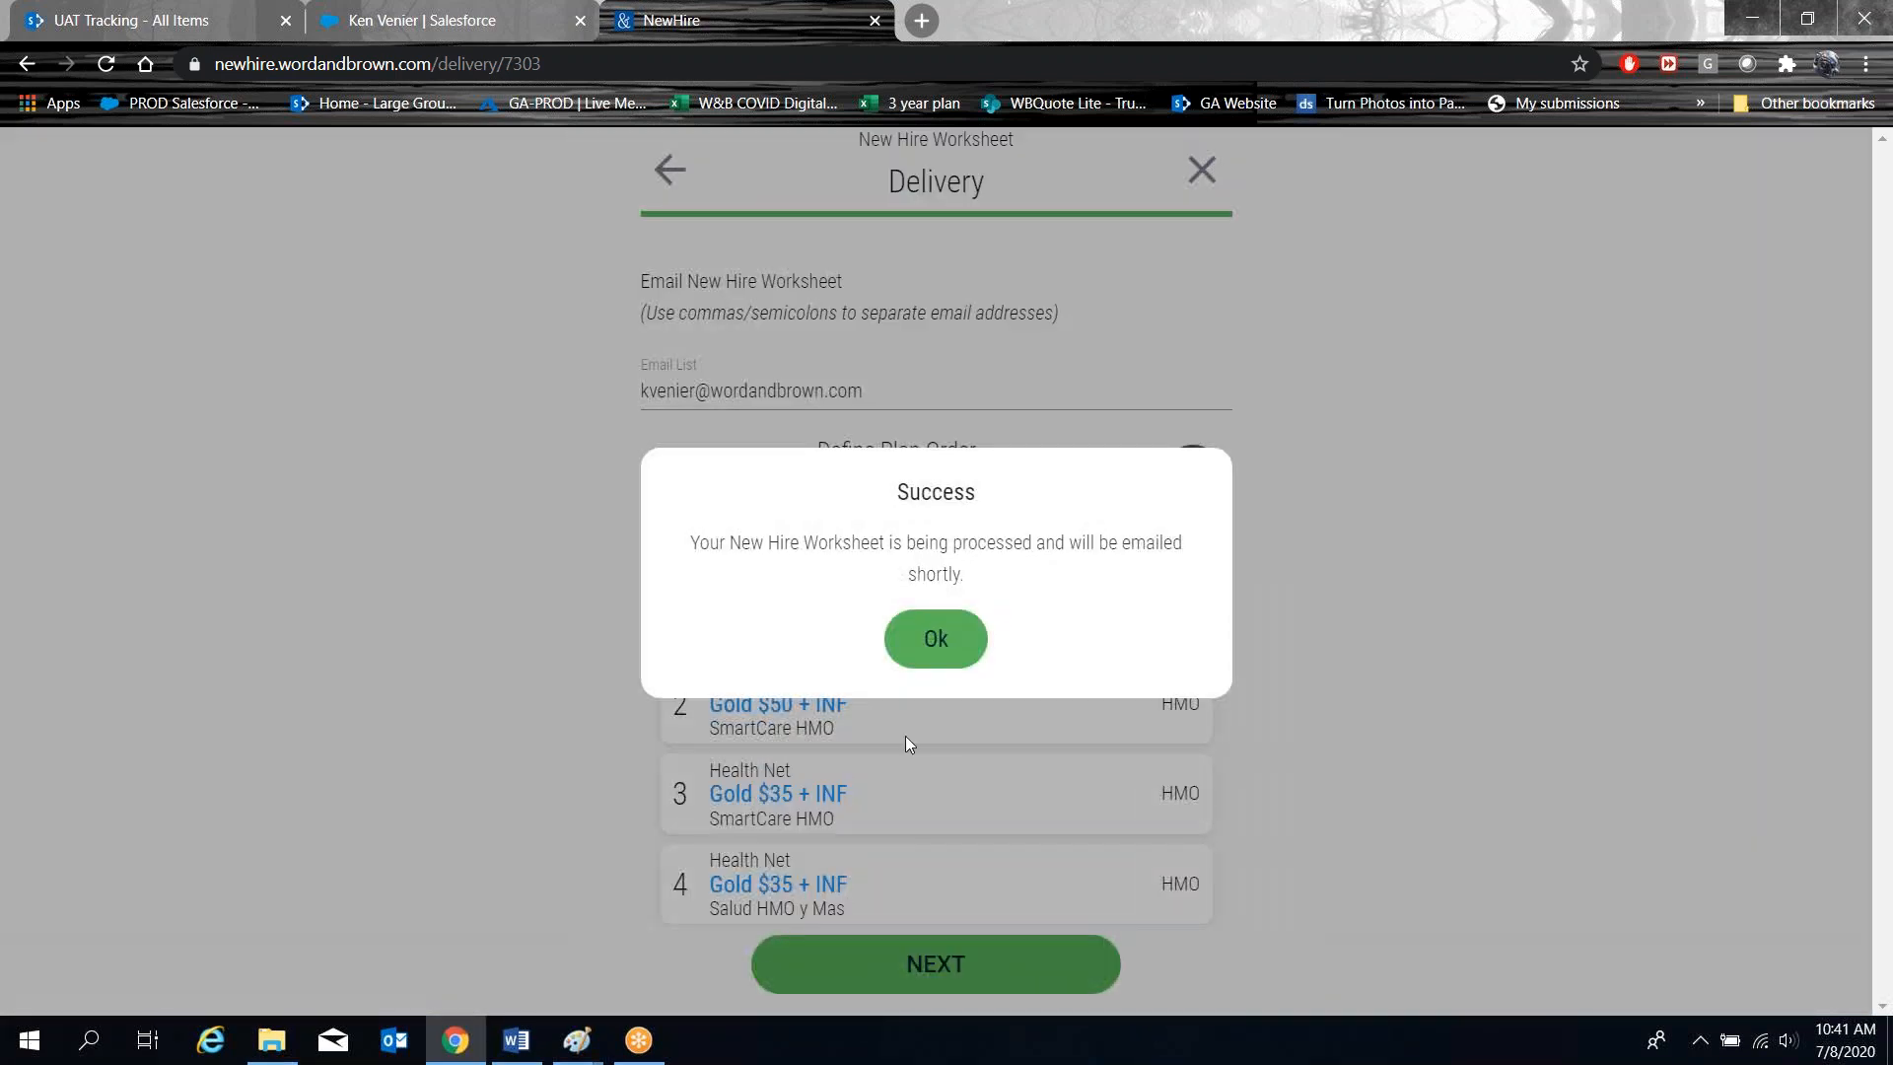
click(929, 645)
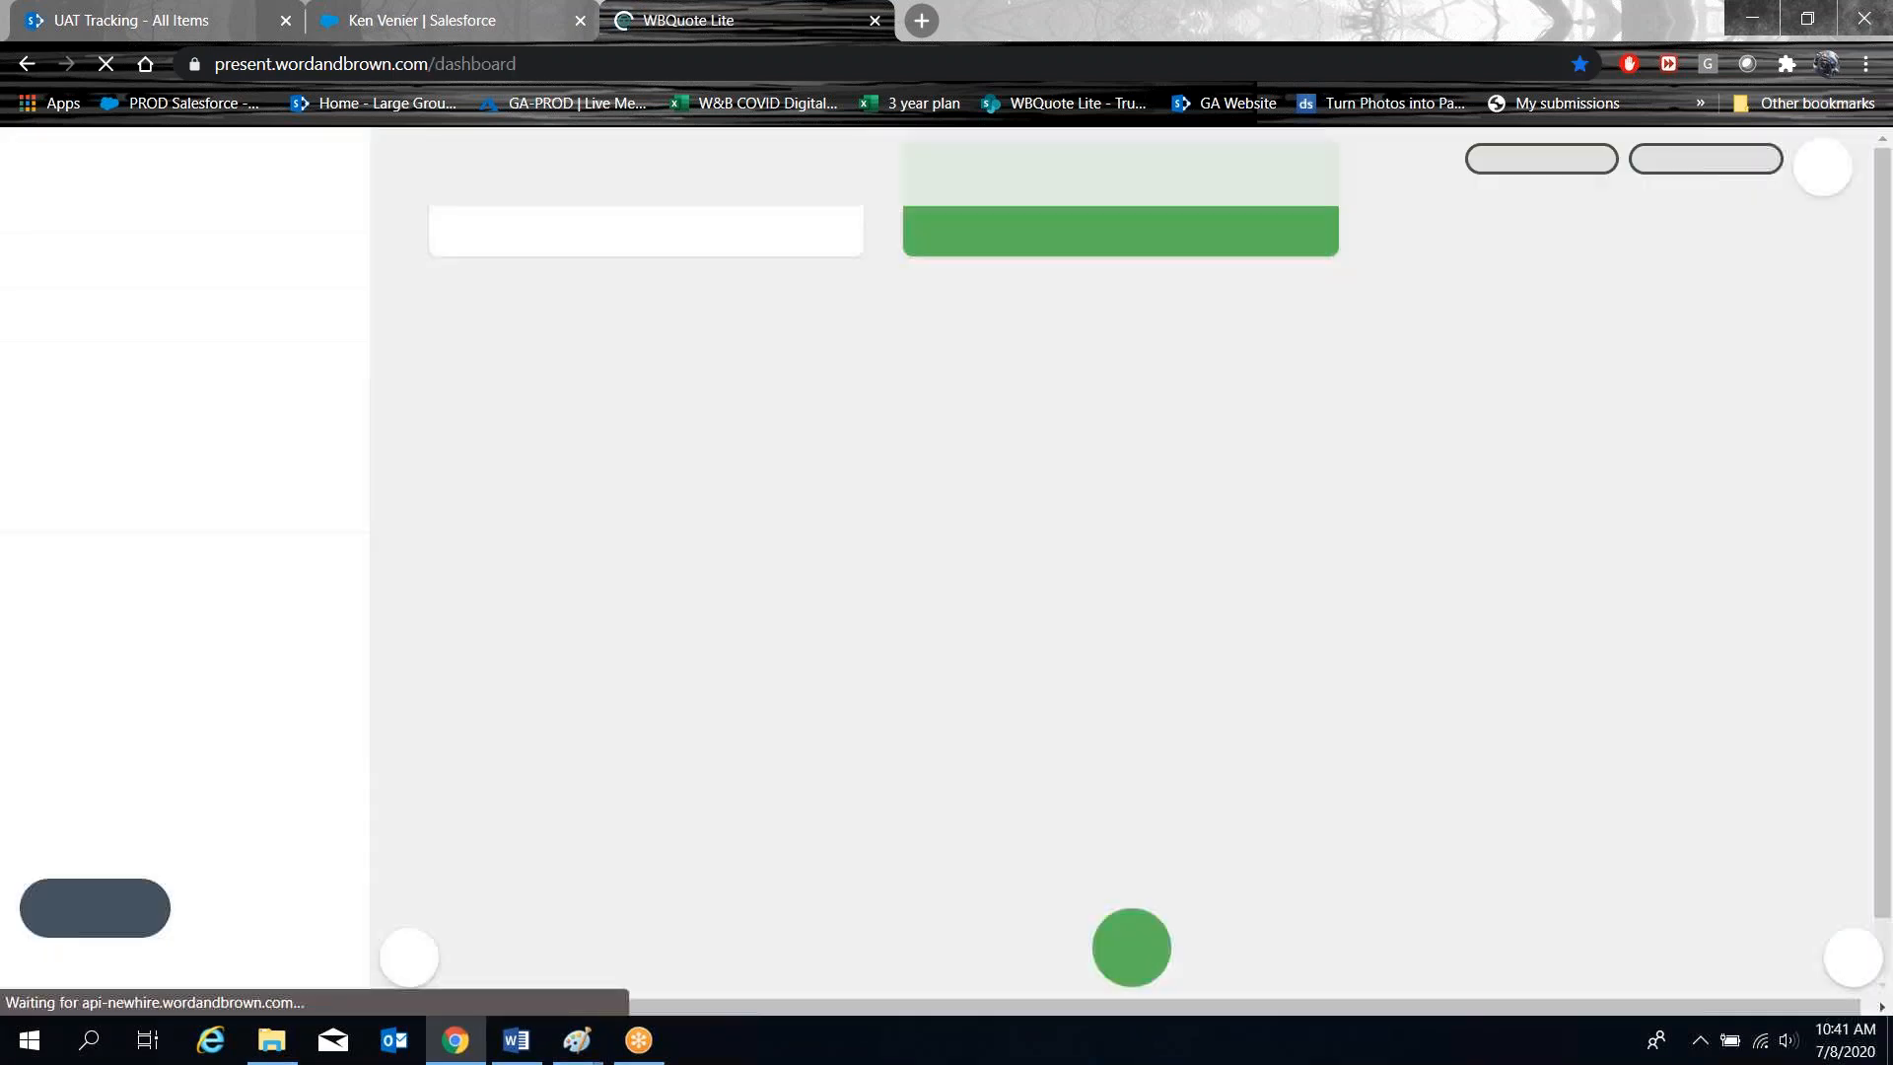